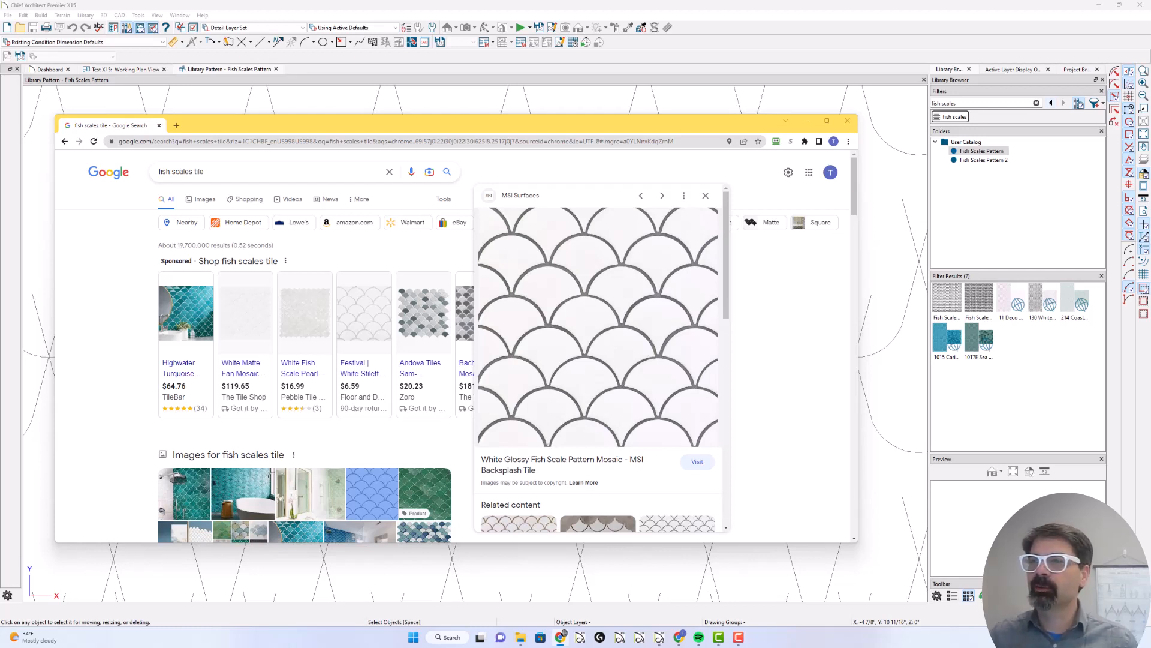
Return to the Fish Scales Pattern in Chief Architect and move the right edge of its repeat box by -12 inches in X
click(243, 70)
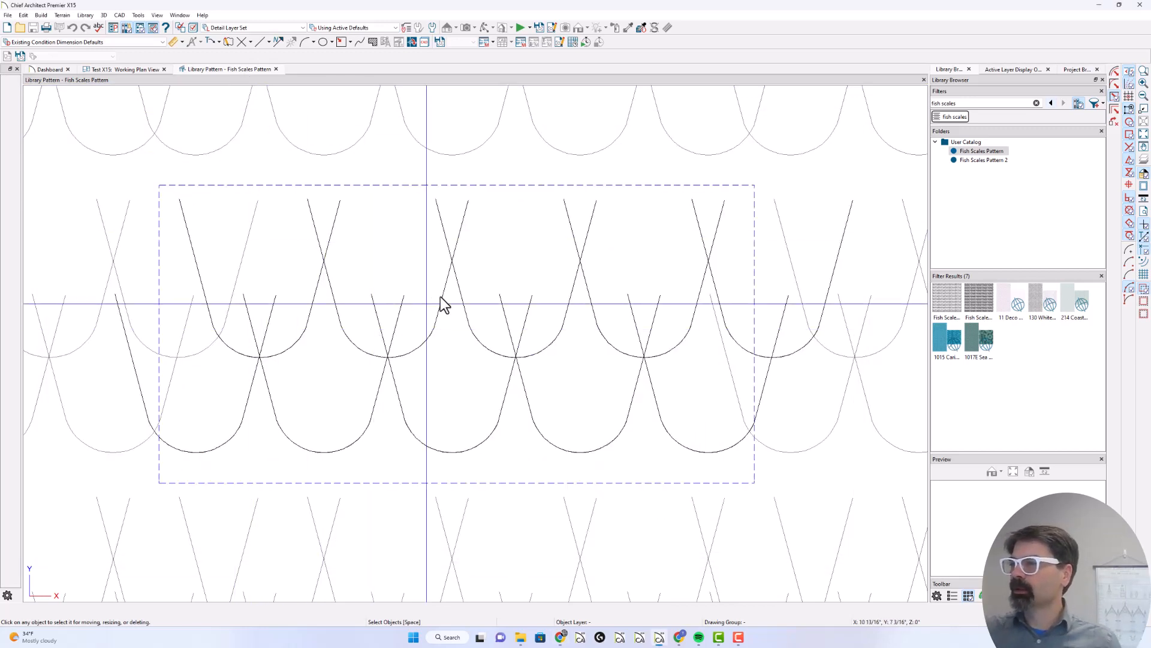
click(755, 232)
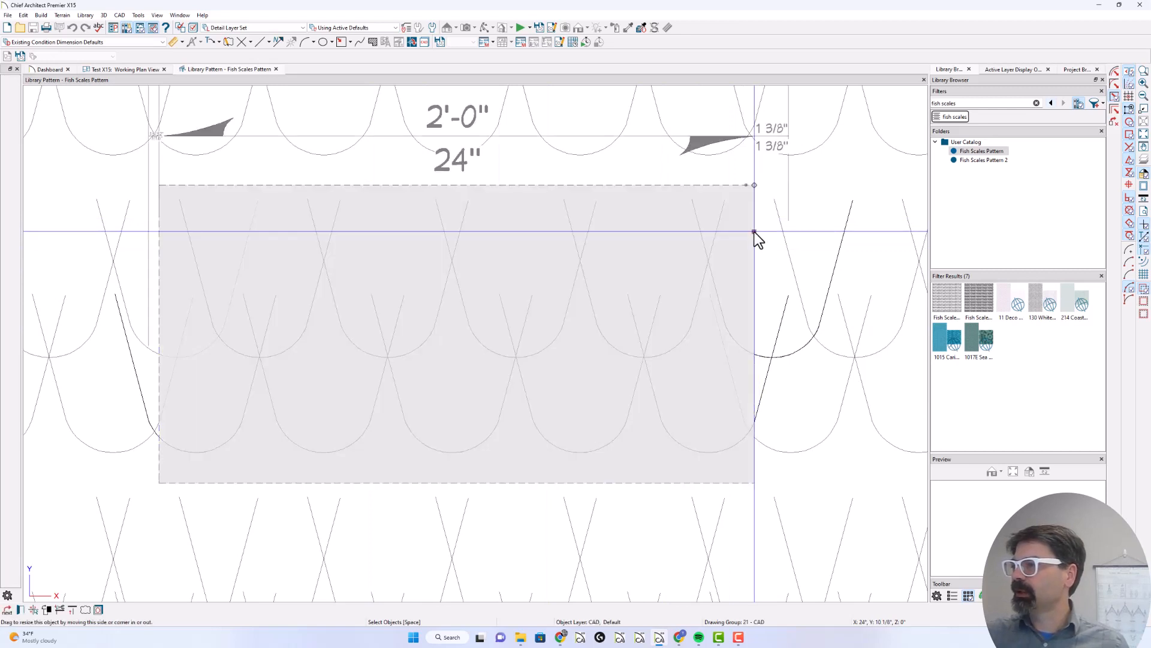
right_click(981, 151)
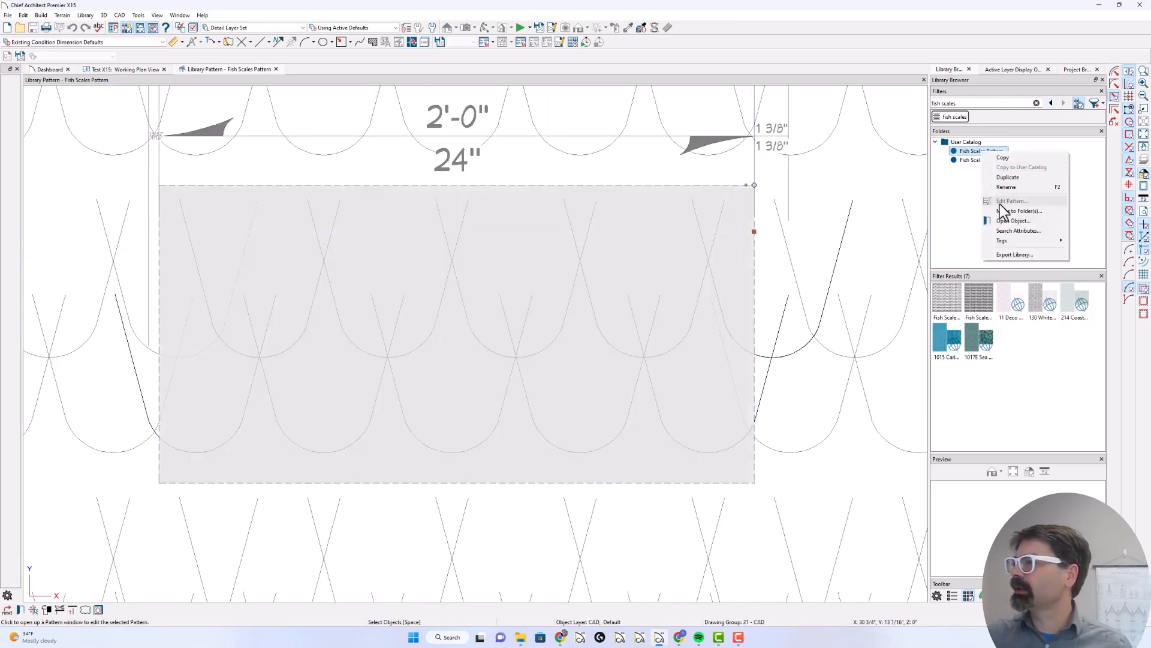
click(660, 204)
click(753, 223)
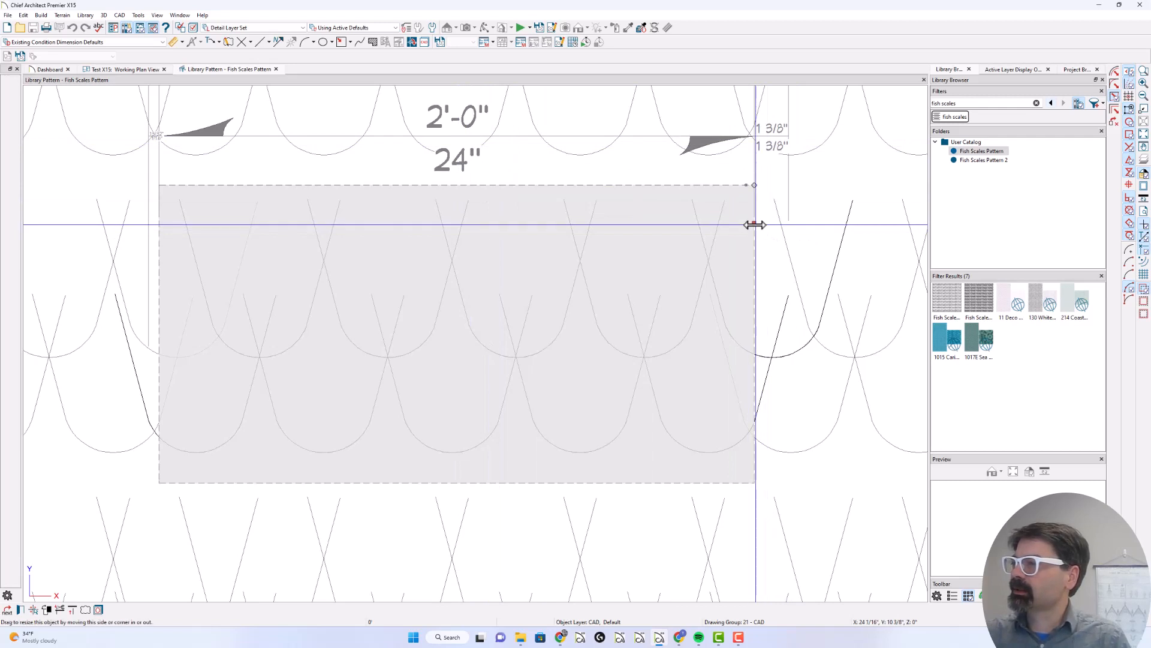
scroll(441, 252, up, 3)
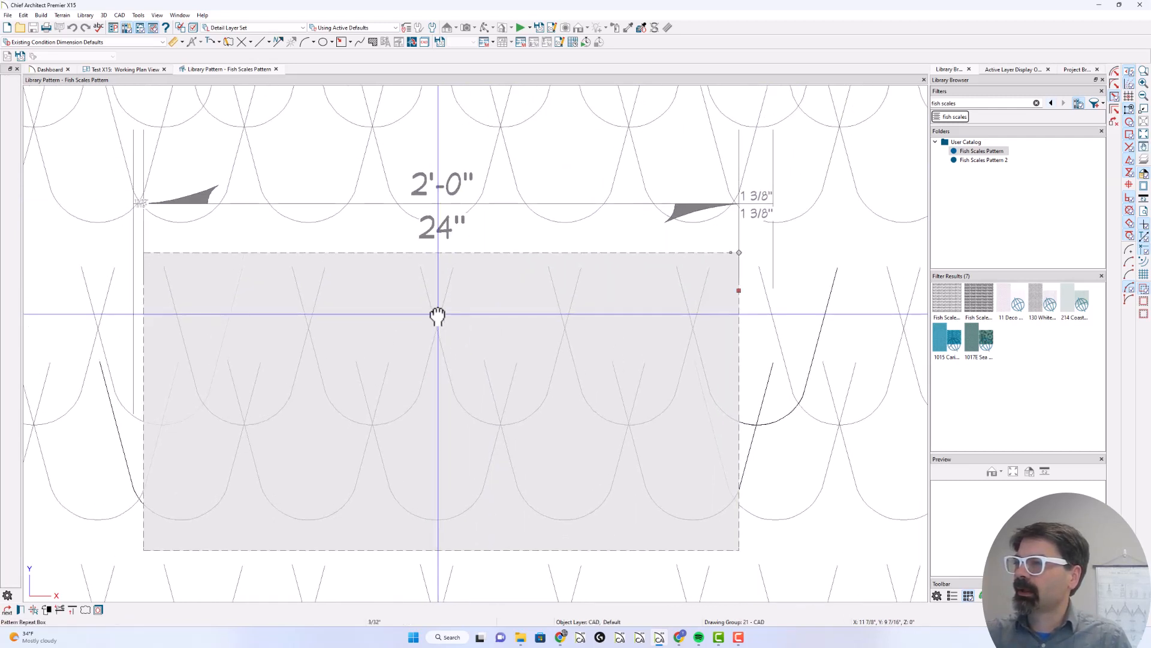
scroll(443, 186, down, 2)
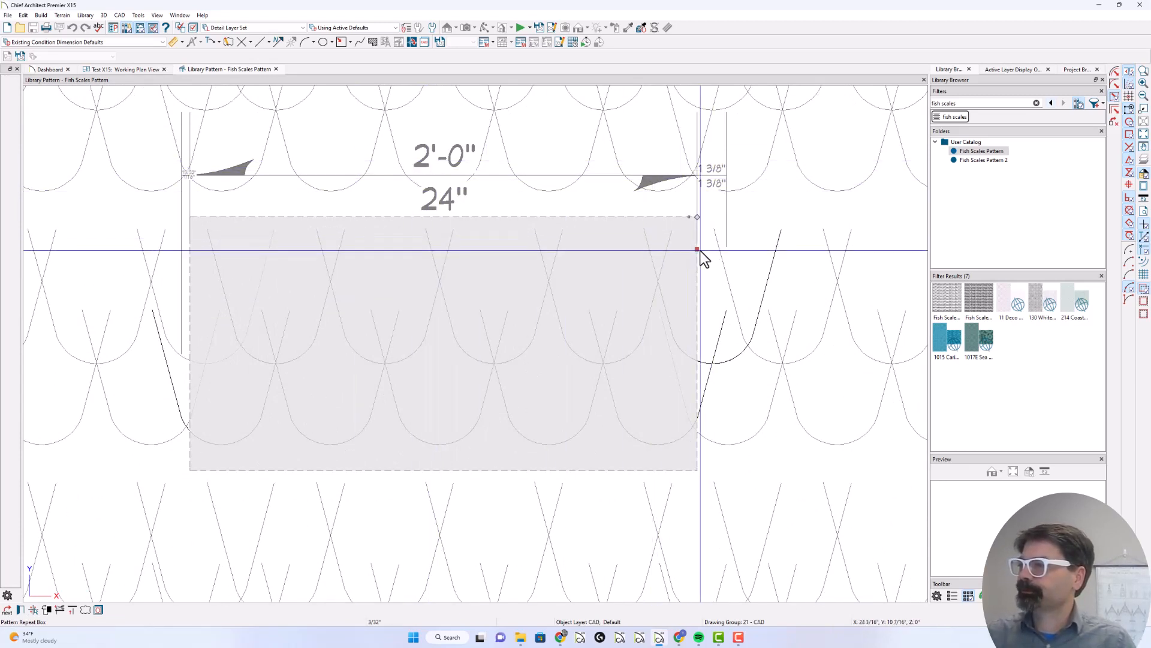
drag(697, 249, 607, 246)
key(Tab)
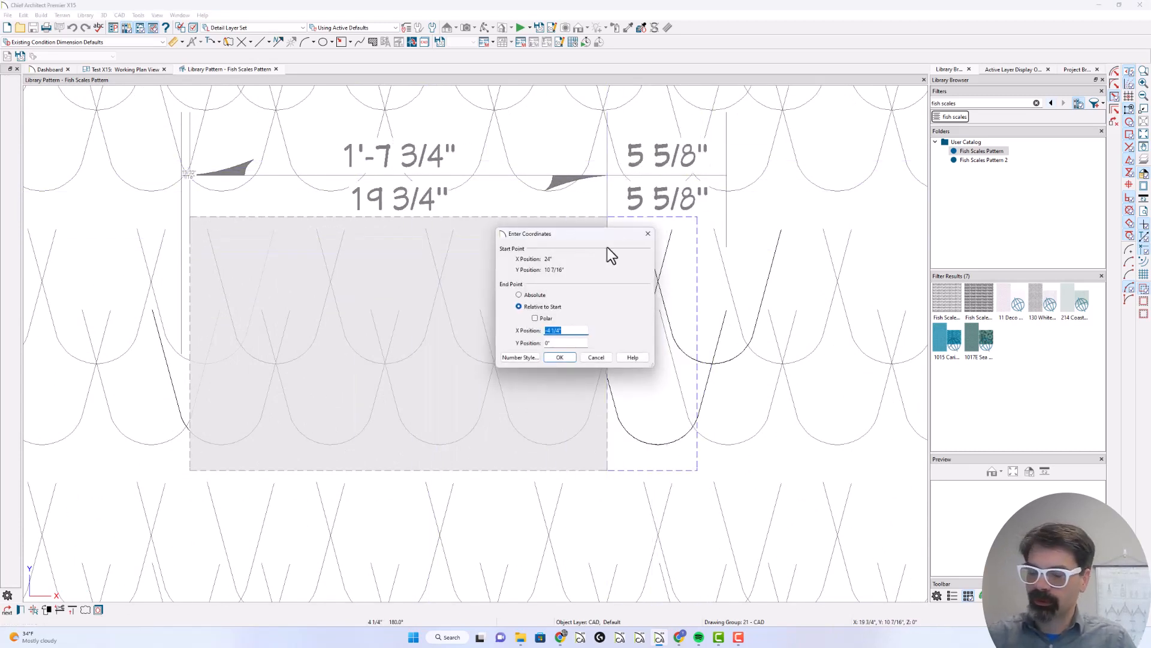
text(-12)
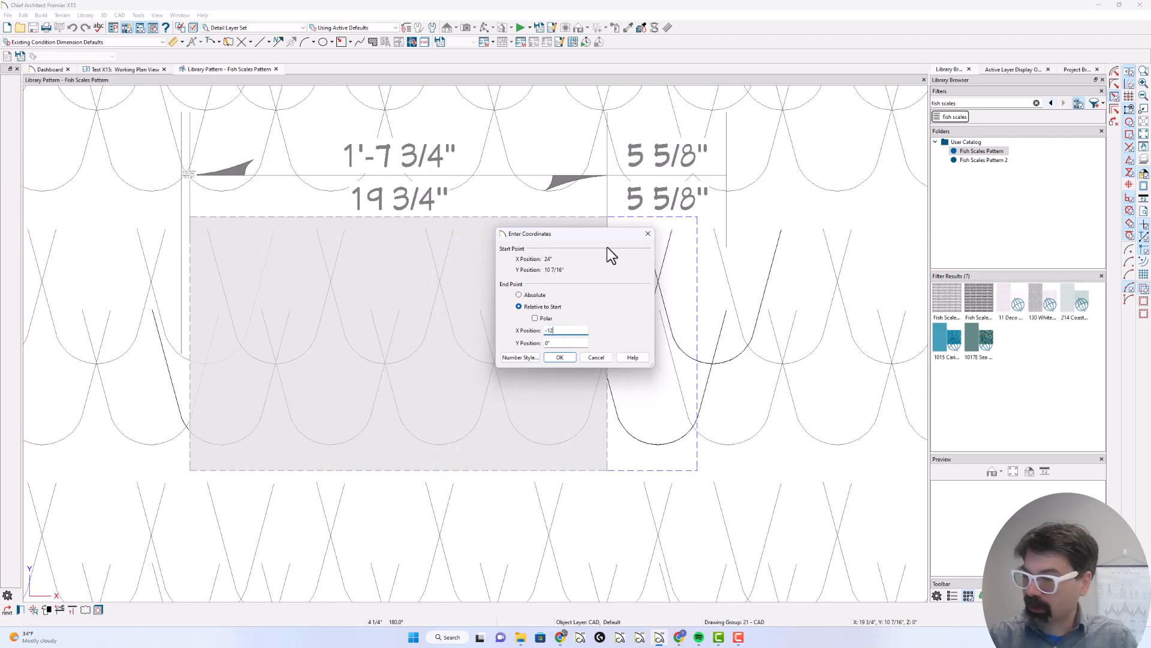
key(Return)
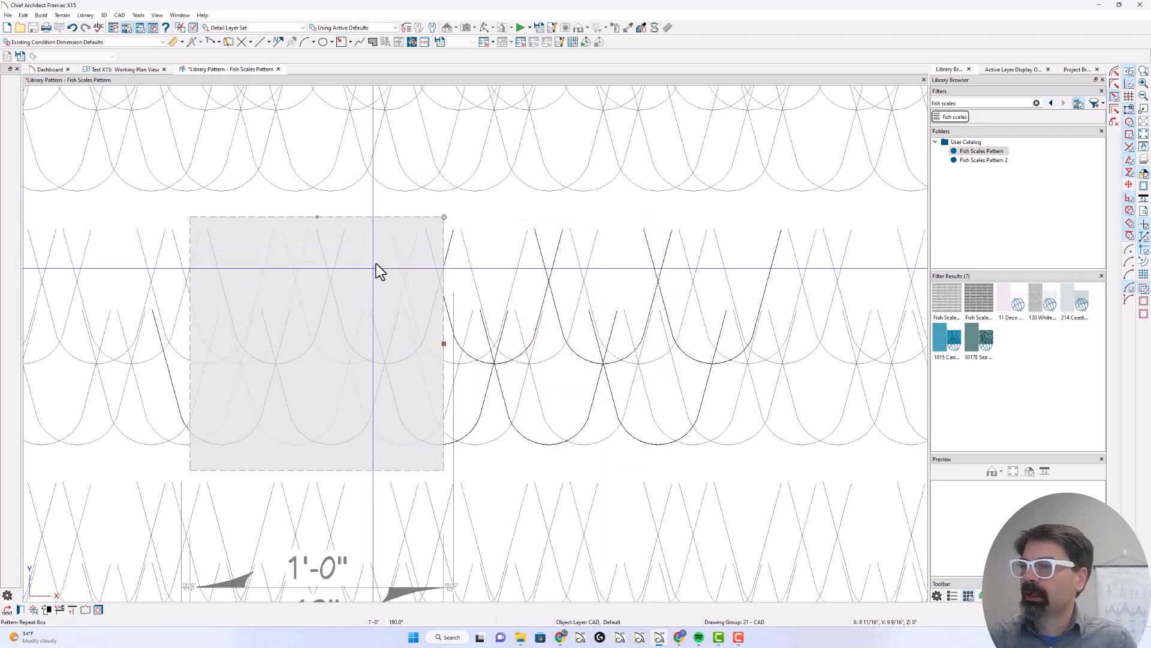
Delete the scale lines and arcs inside the repeat box and the crossing lines at its right edge
drag(422, 248, 222, 432)
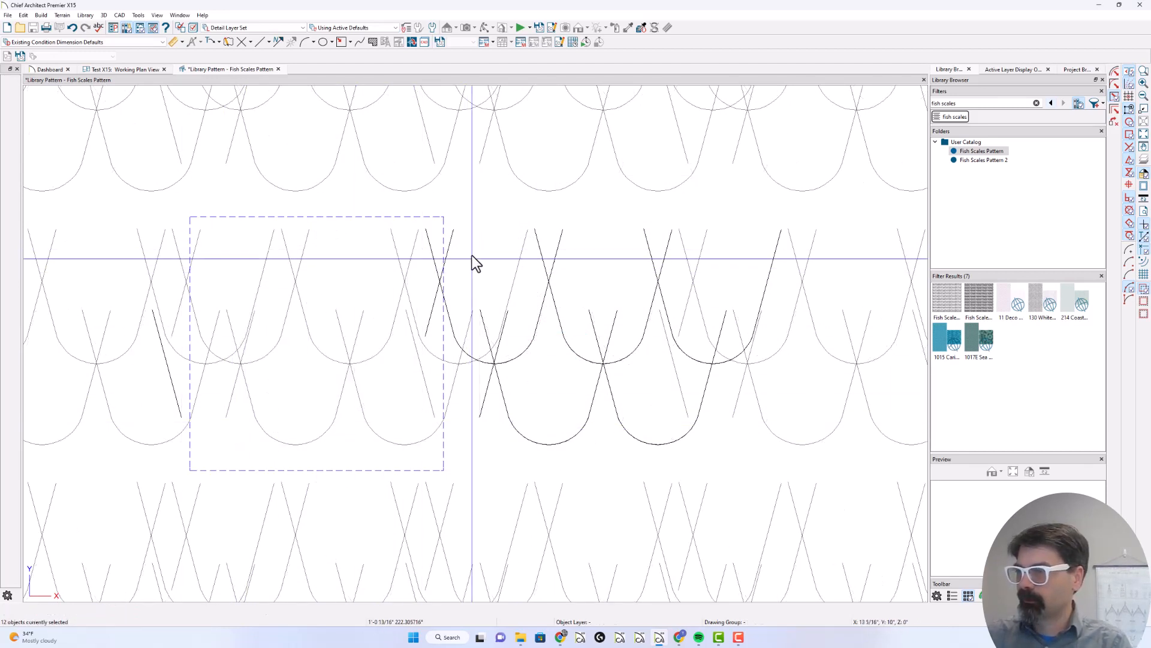
drag(452, 225, 696, 443)
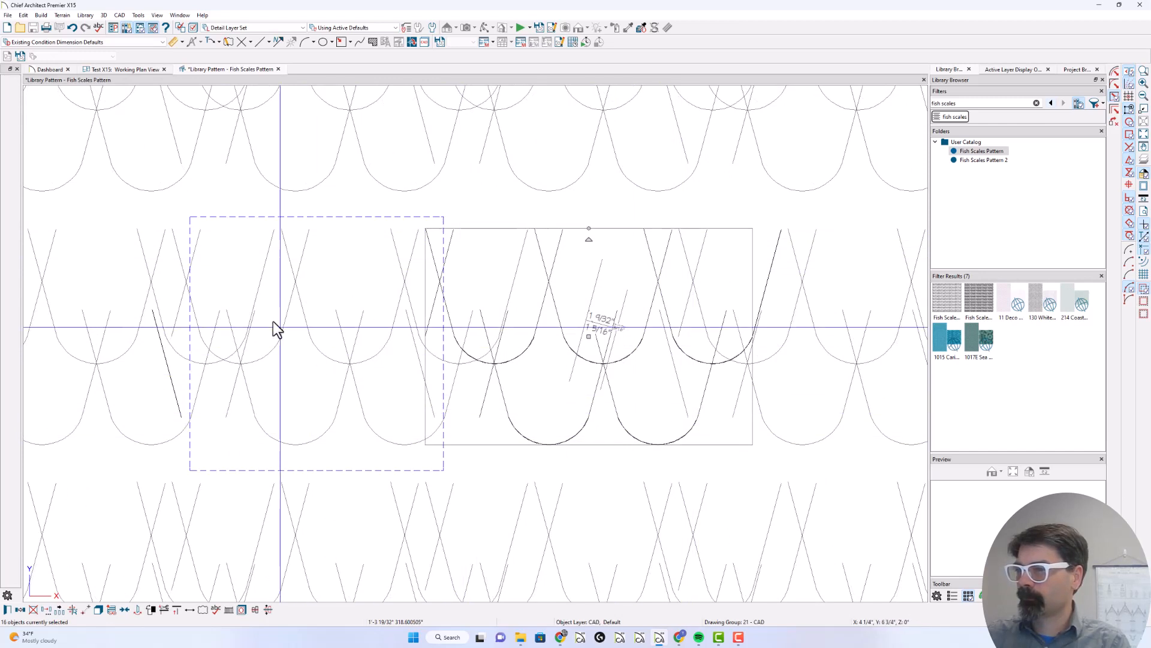
click(225, 286)
drag(196, 233, 436, 452)
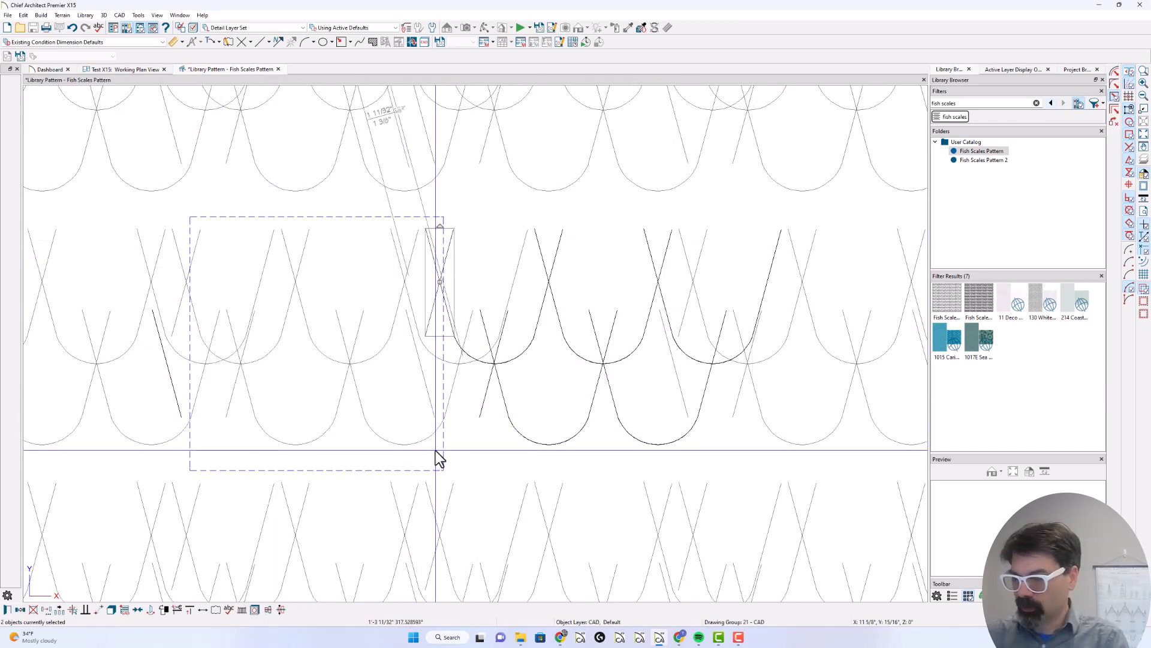
key(Delete)
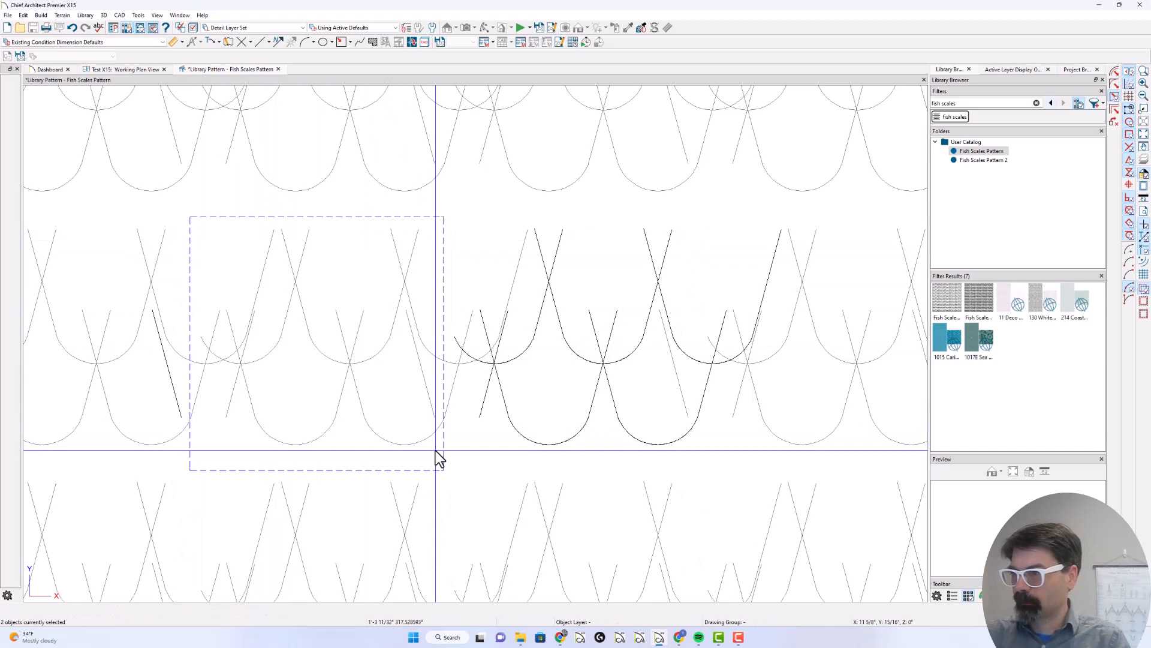
Delete the remaining scale lines and arcs to the right of the repeat box and the stray line on its left
click(444, 294)
click(505, 268)
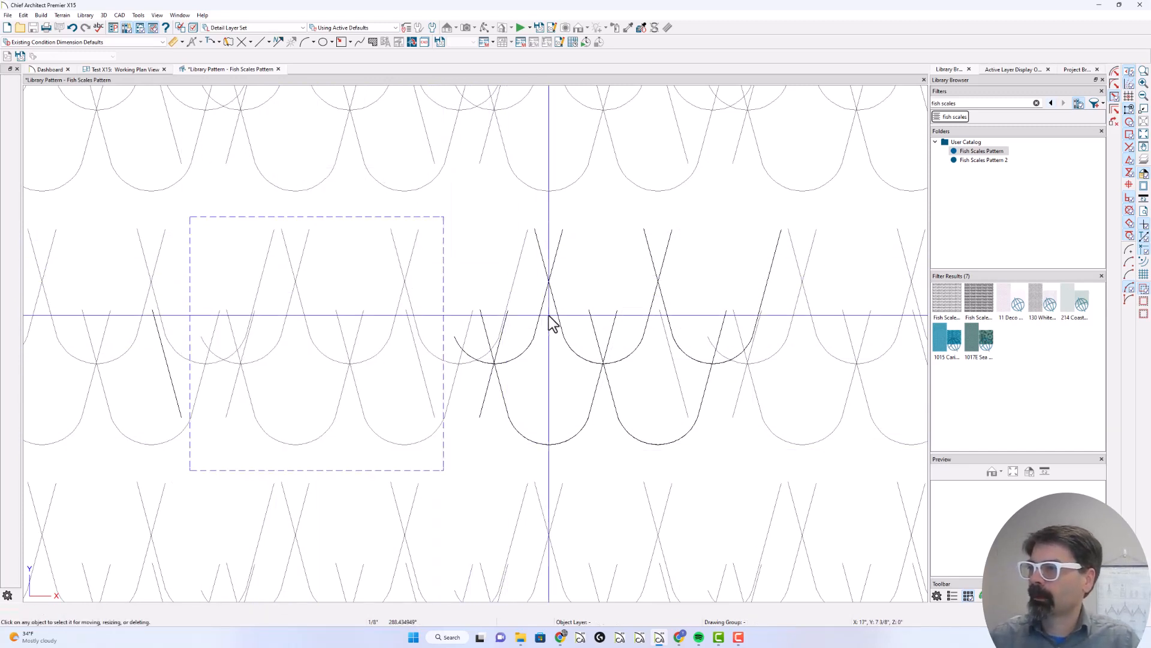
drag(488, 211, 796, 465)
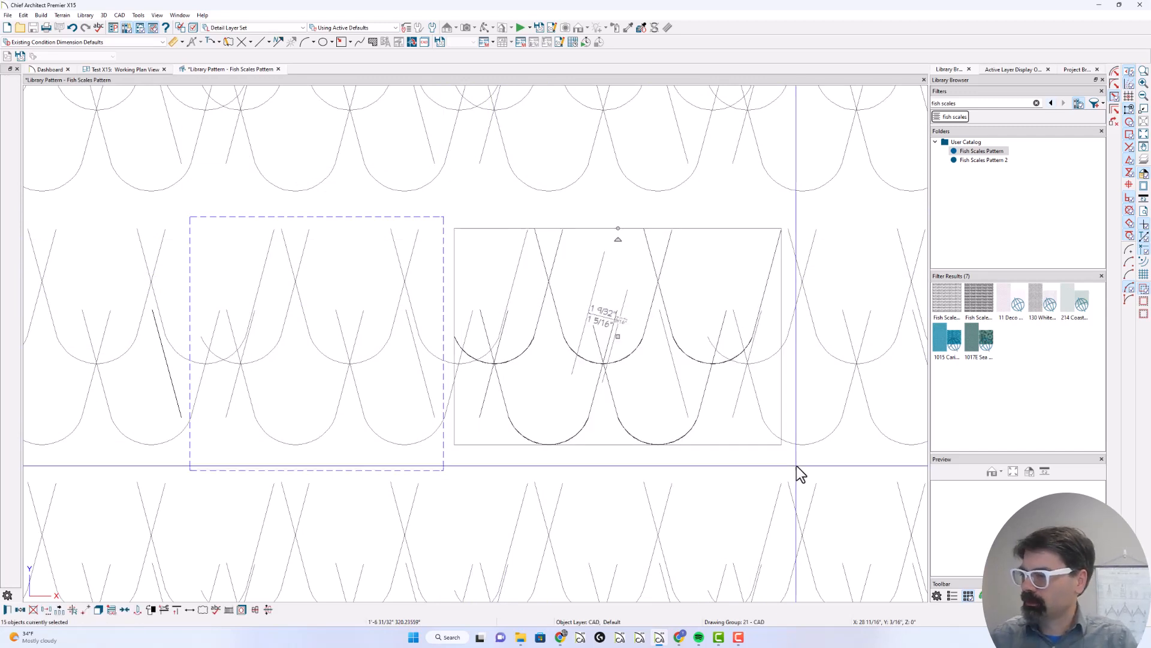
key(Delete)
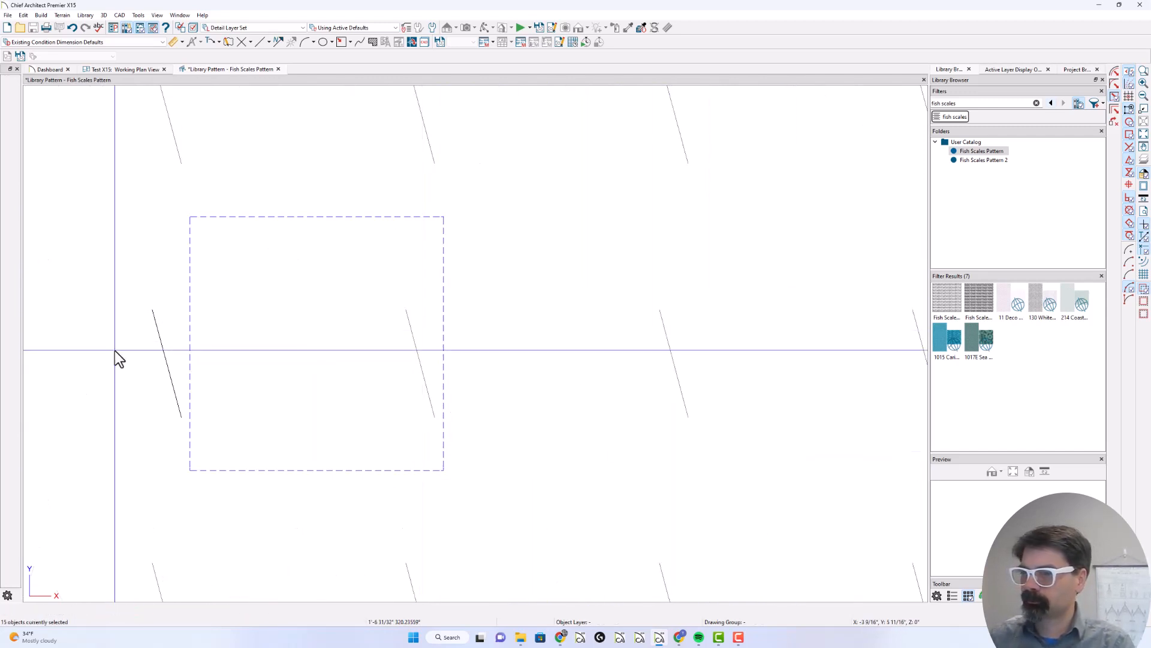
click(168, 353)
key(Delete)
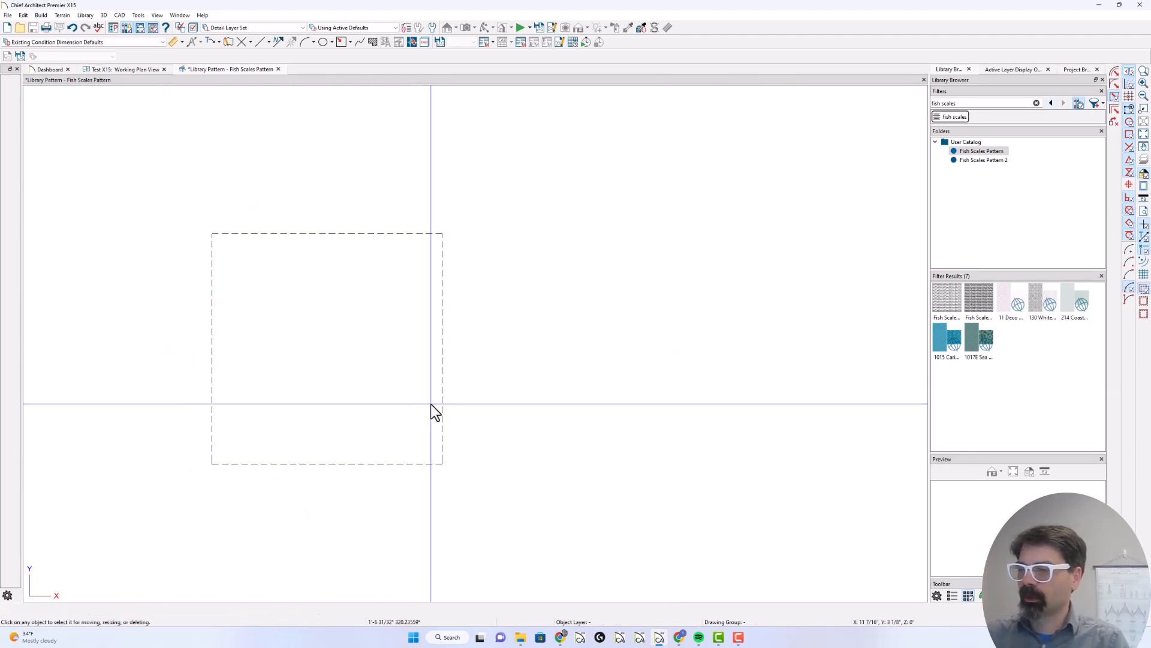
Try to draw a CAD line beside the repeat box, decline showing its hidden layer, and set the active defaults to 1" Scale Annotations
middle_drag(295, 325, 398, 369)
scroll(398, 369, down, 1)
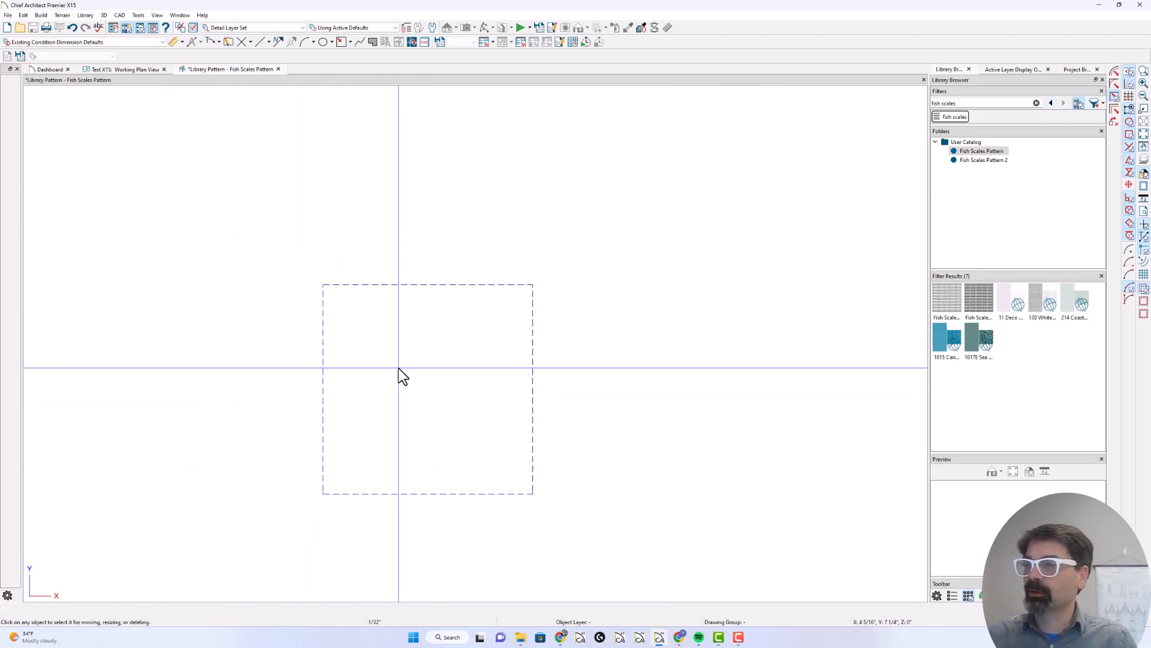
scroll(383, 384, down, 1)
key(l)
drag(546, 230, 622, 324)
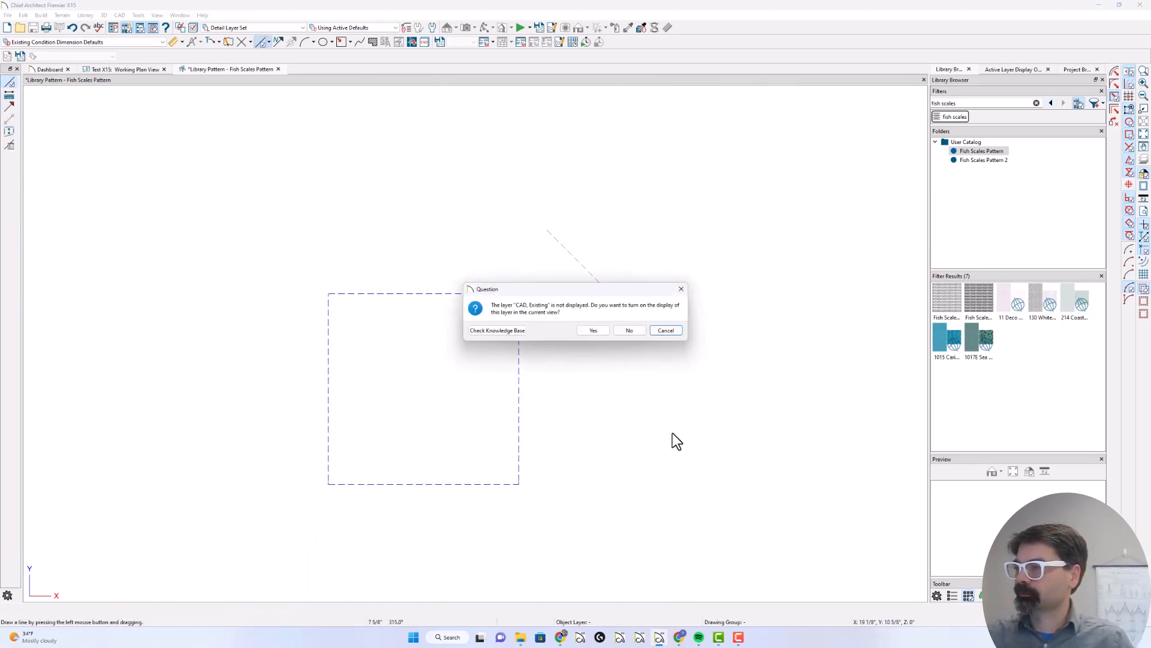
key(Escape)
click(345, 28)
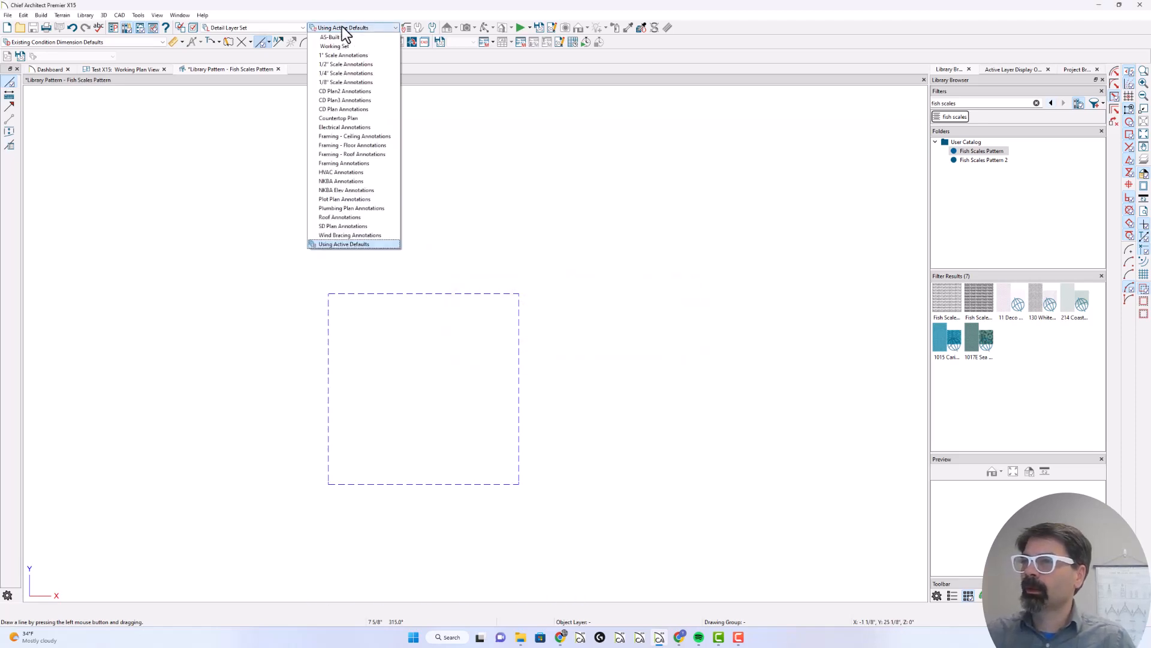
click(348, 55)
Draw a diagonal test line about 8 5/16" long to the right of the repeat box and delete it
drag(560, 239, 624, 352)
scroll(513, 419, down, 1)
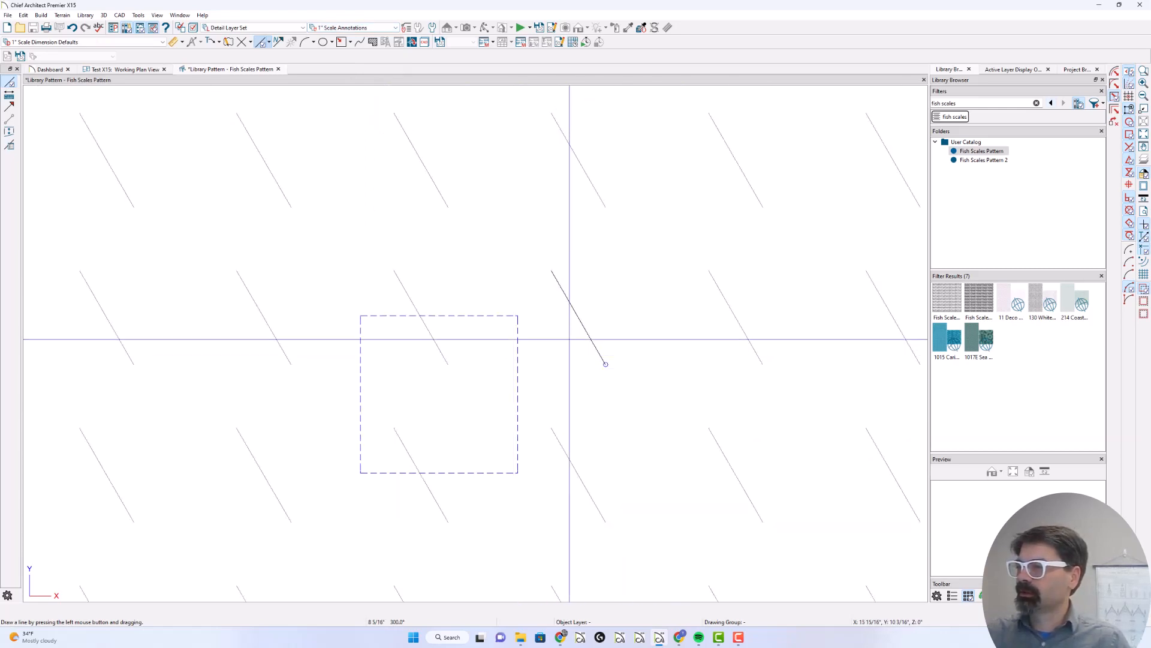
click(577, 317)
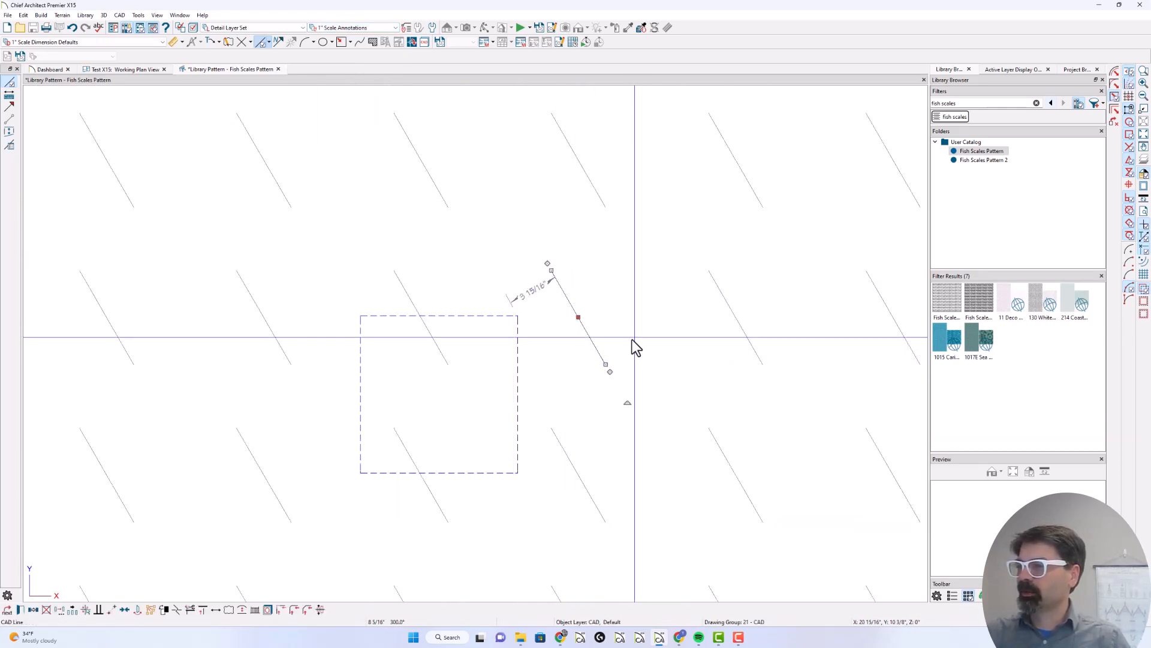
key(Delete)
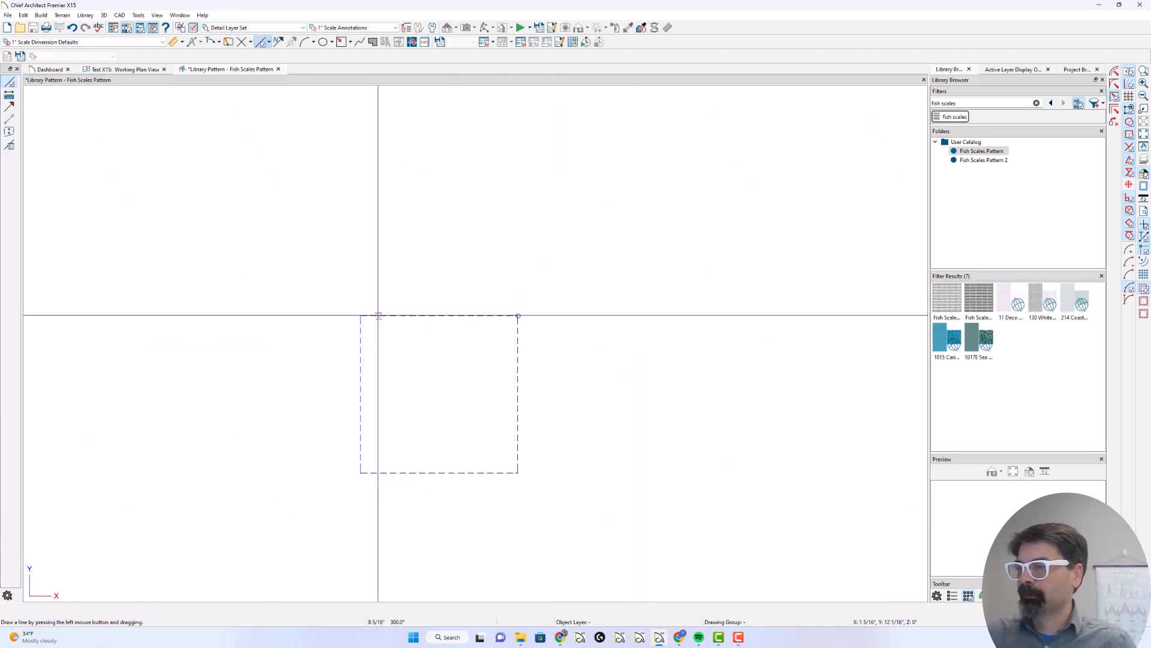
Switch to Chrome and take a screen snip of the enlarged MSI white glossy fish scale tile image
click(402, 339)
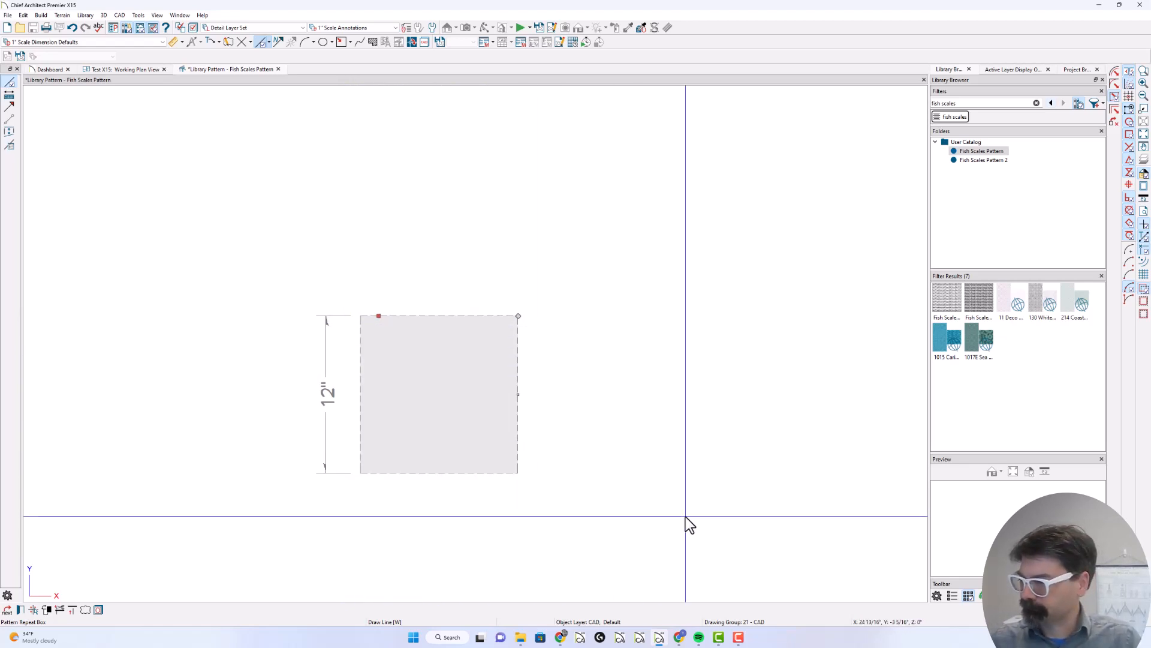
click(681, 639)
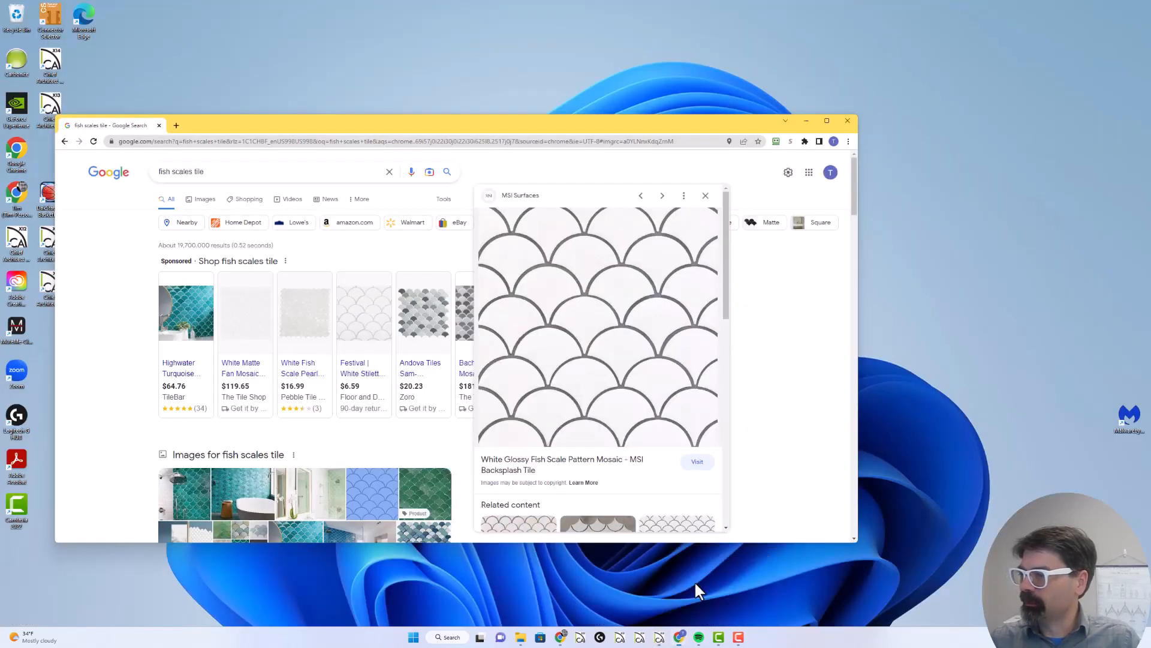
click(694, 581)
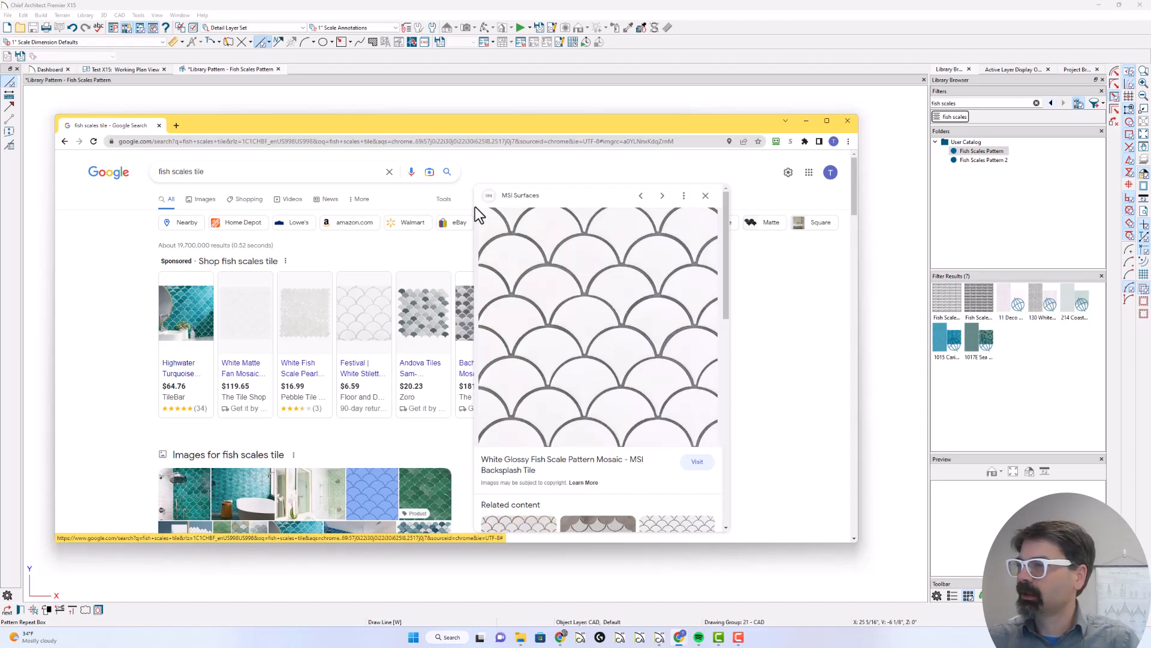
key(super+shift+s)
drag(475, 205, 723, 449)
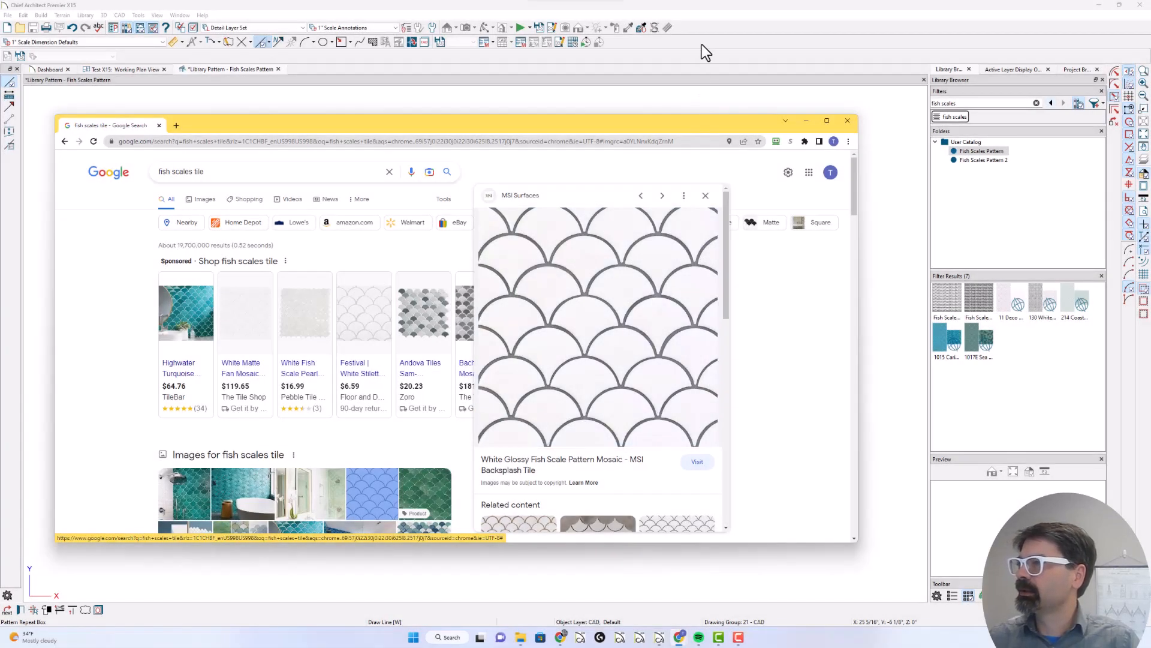
Return to Chief Architect and paste the captured tile image into the pattern view as a Picture
click(729, 33)
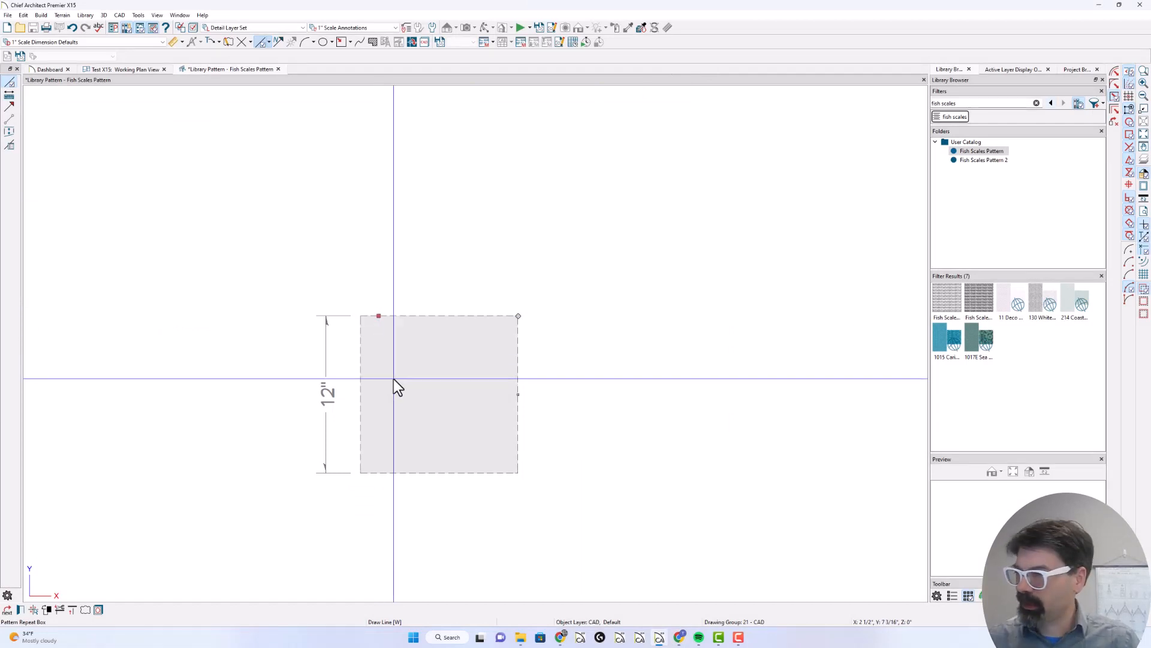
key(ctrl+v)
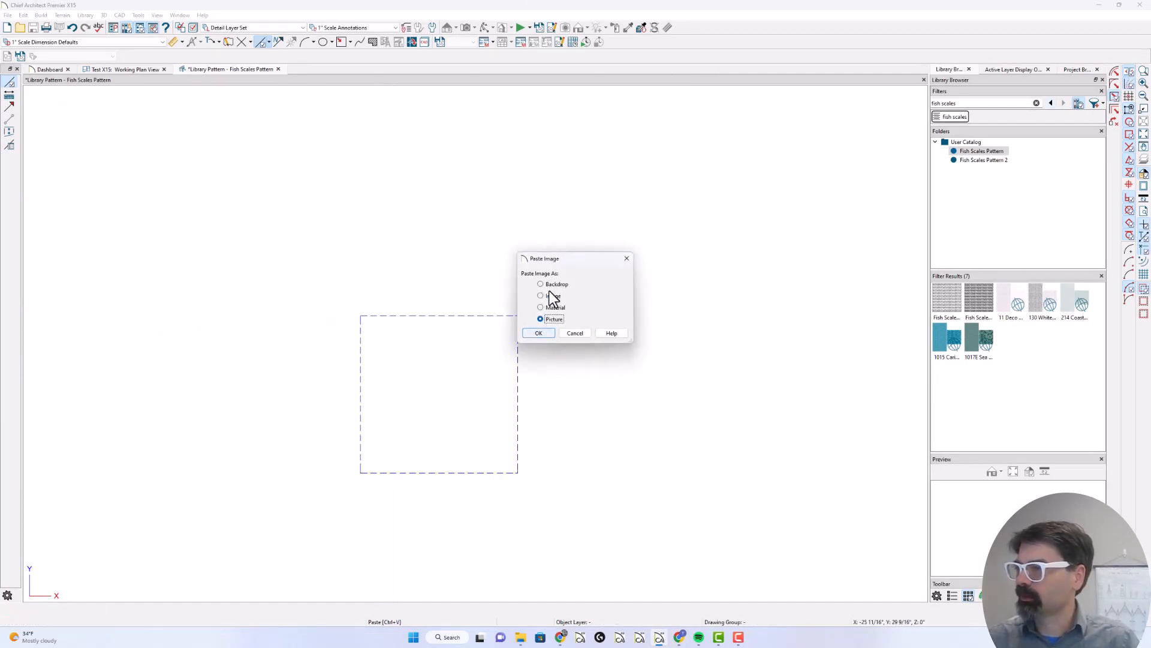
click(548, 332)
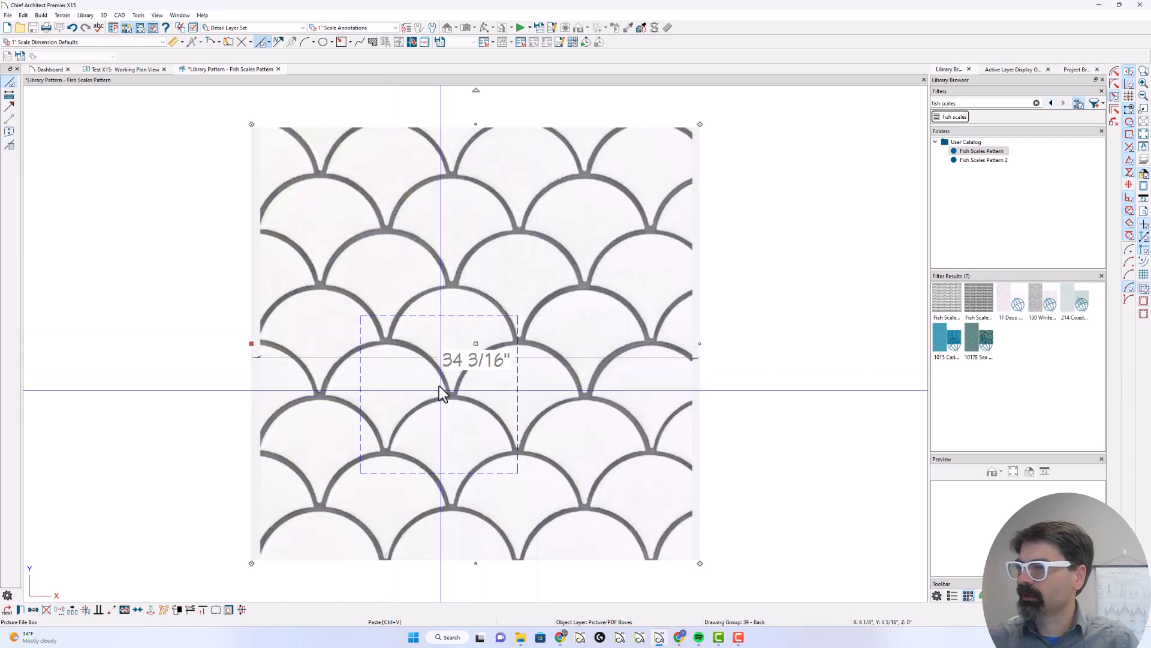
Set the pasted tile picture's width to 12 inches and align the picture with the pattern repeat box
scroll(451, 280, down, 1)
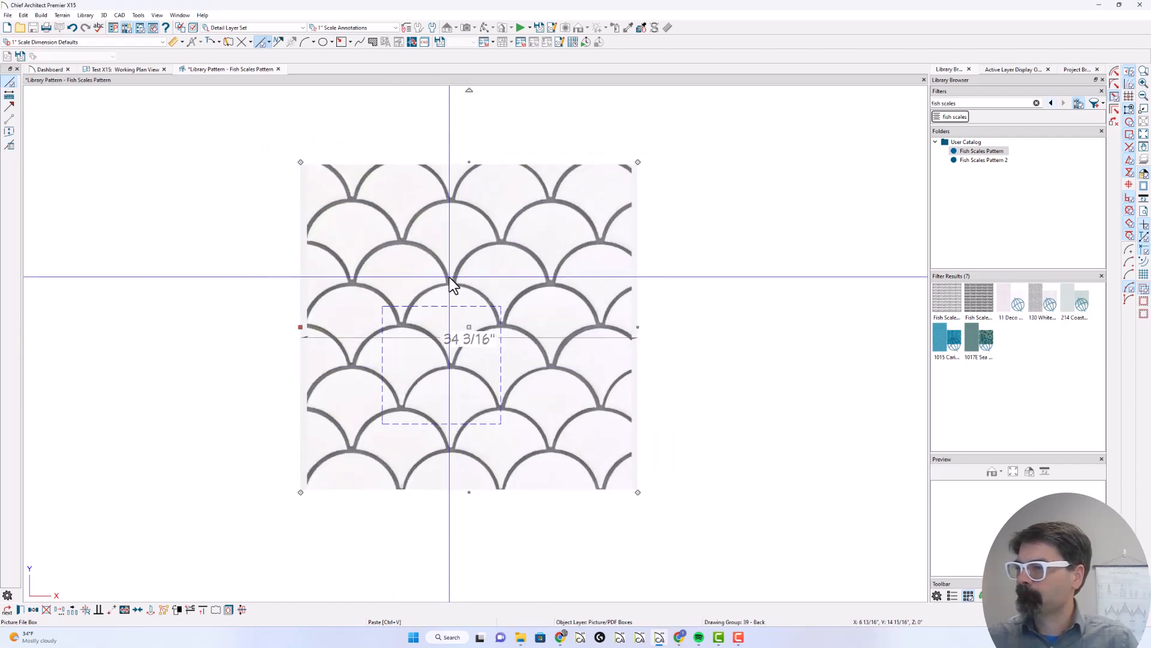
double_click(486, 298)
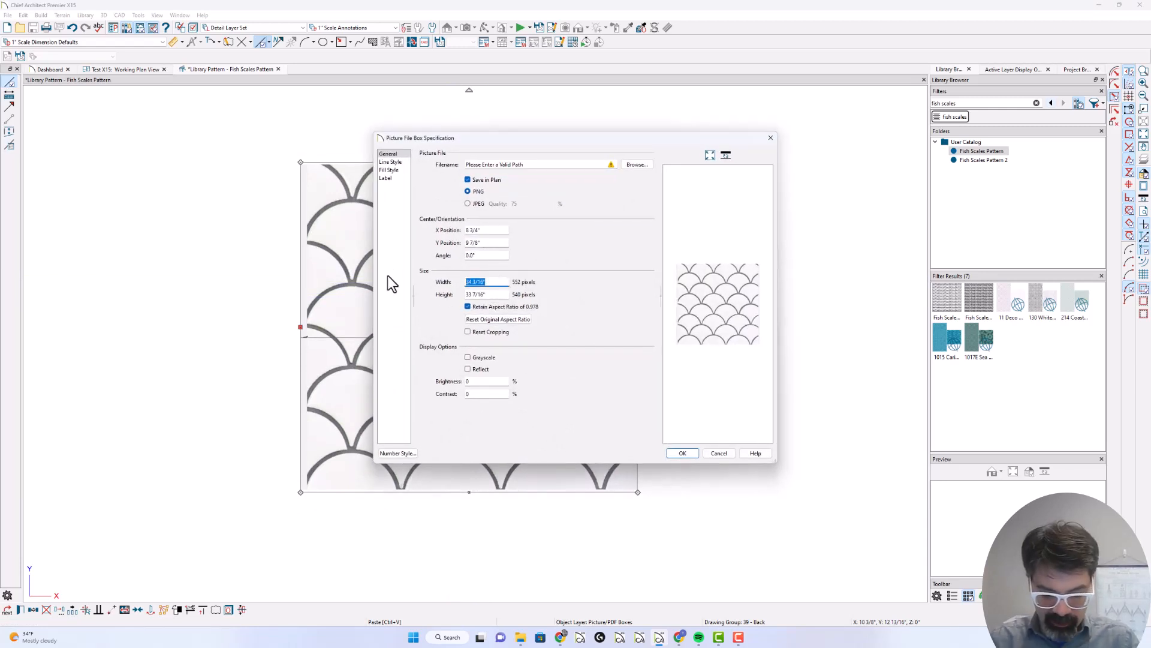
text(12)
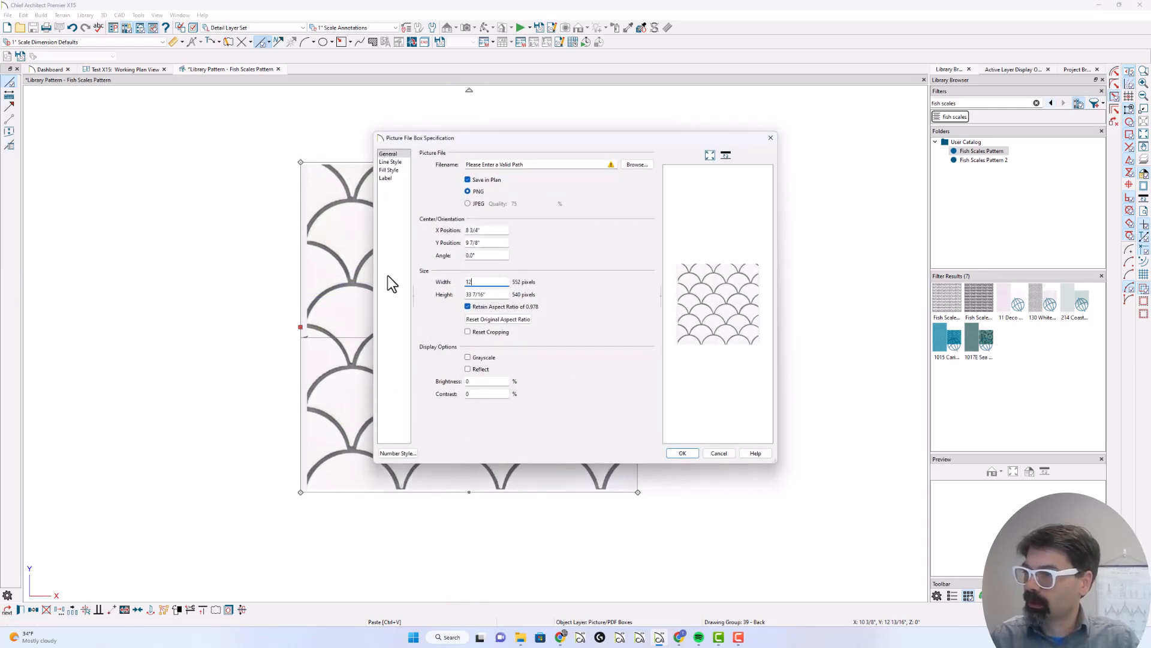
key(Return)
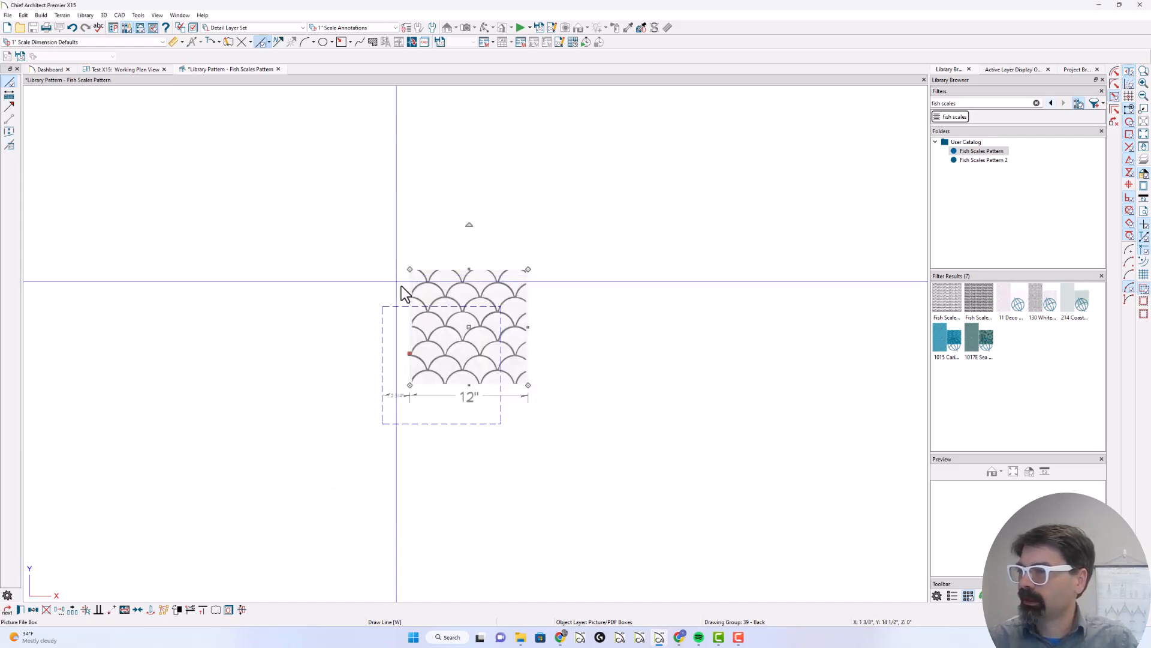
key(w)
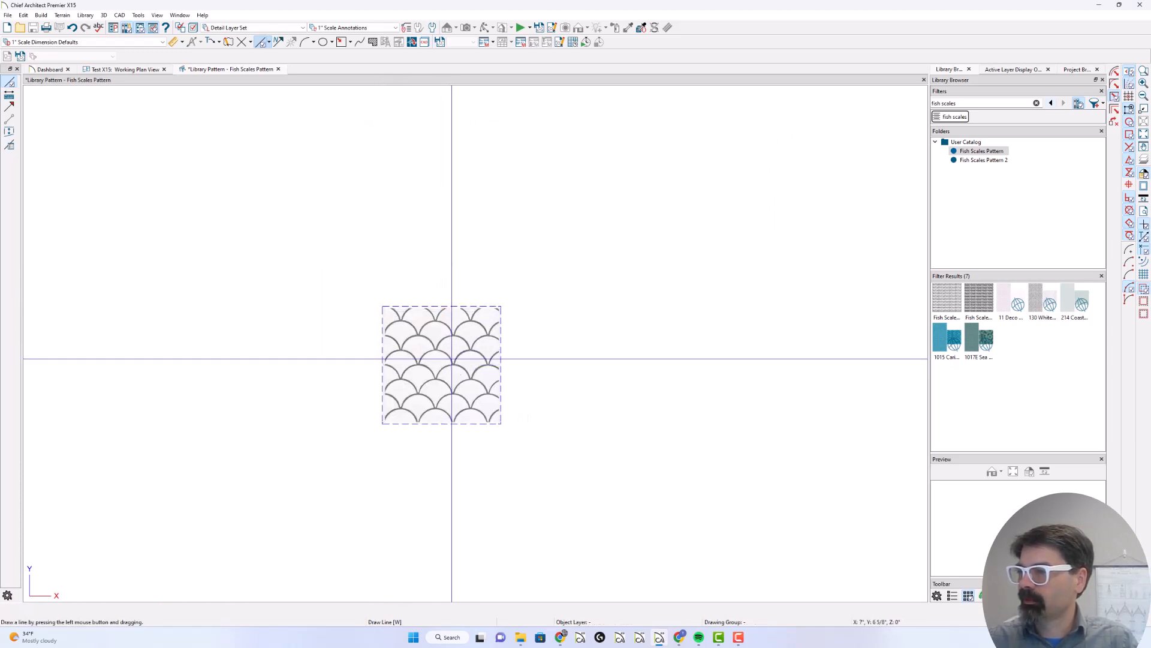
Draw an arc about 3 9/16" wide and 1 3/8" high from the repeat box's lower-left corner, tracing the first fish scale
scroll(448, 389, up, 1)
scroll(448, 389, up, 1)
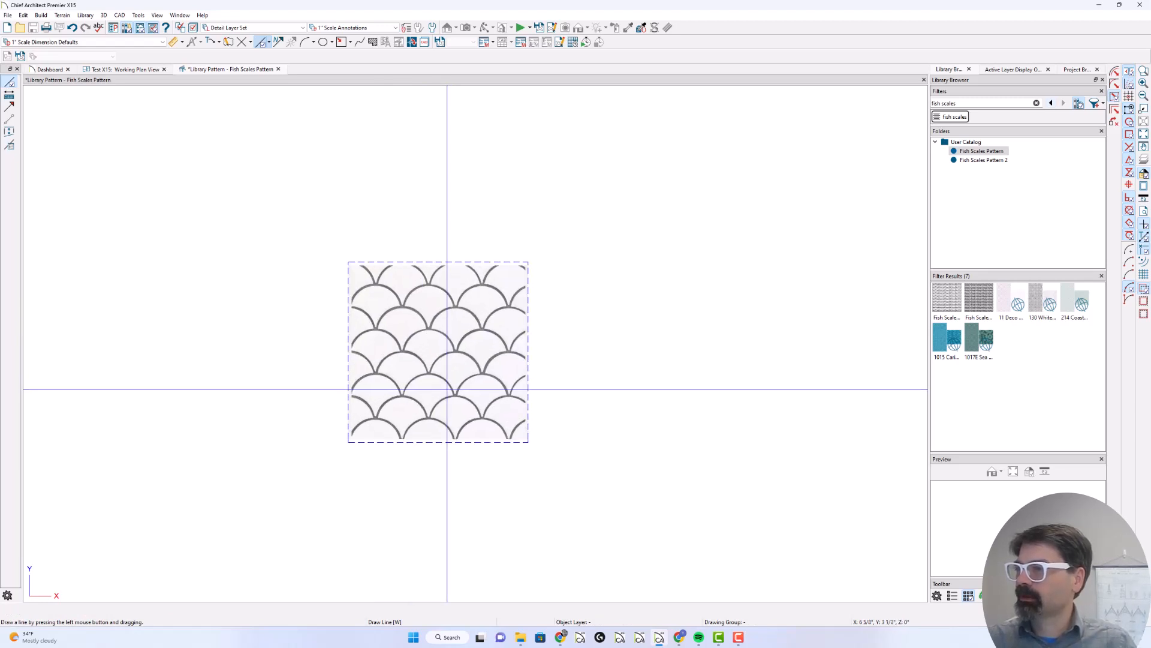
scroll(417, 414, up, 1)
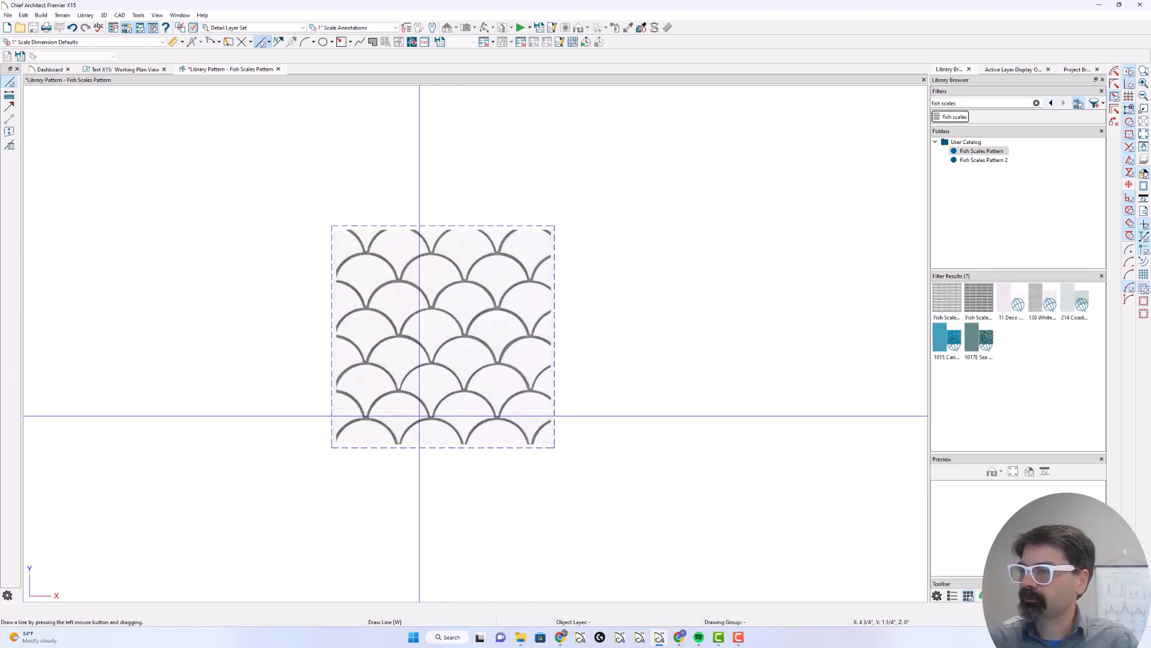
scroll(393, 449, up, 1)
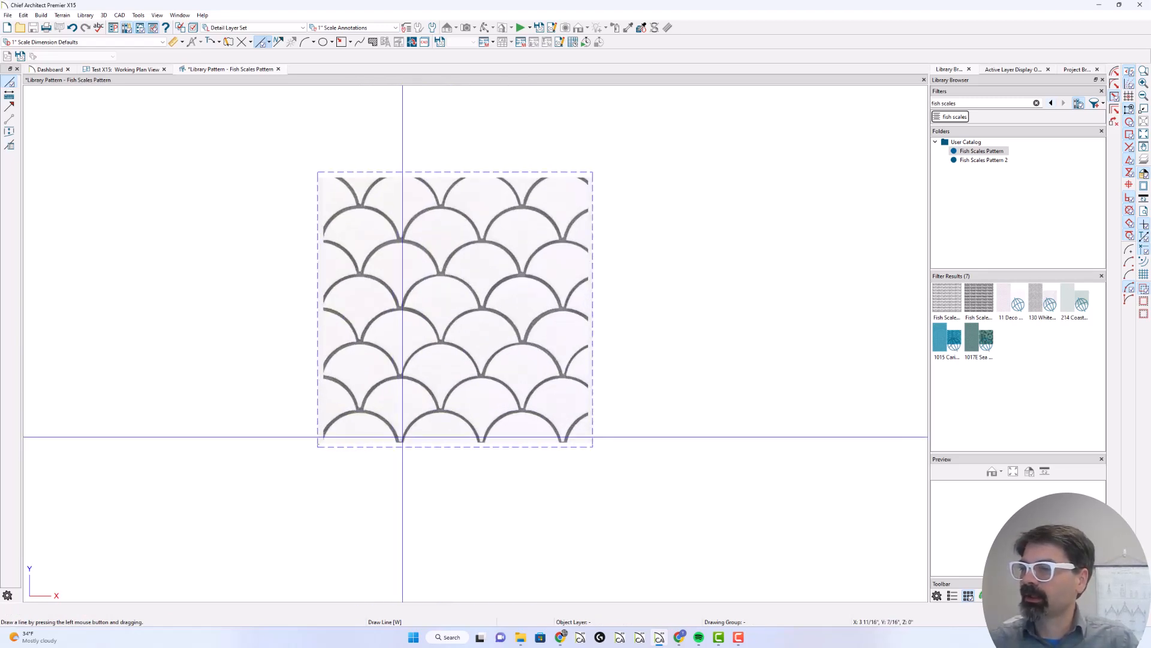
key(e)
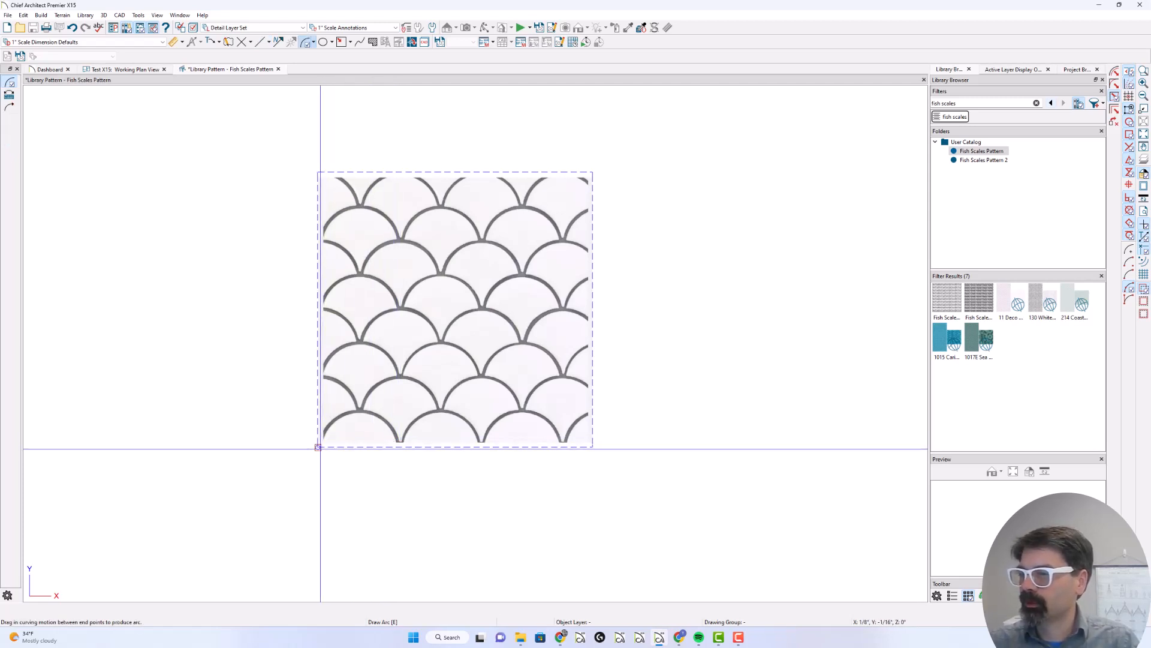
mouse_move(318, 447)
mouse_down()
mouse_move(400, 448)
mouse_move(369, 413)
mouse_up()
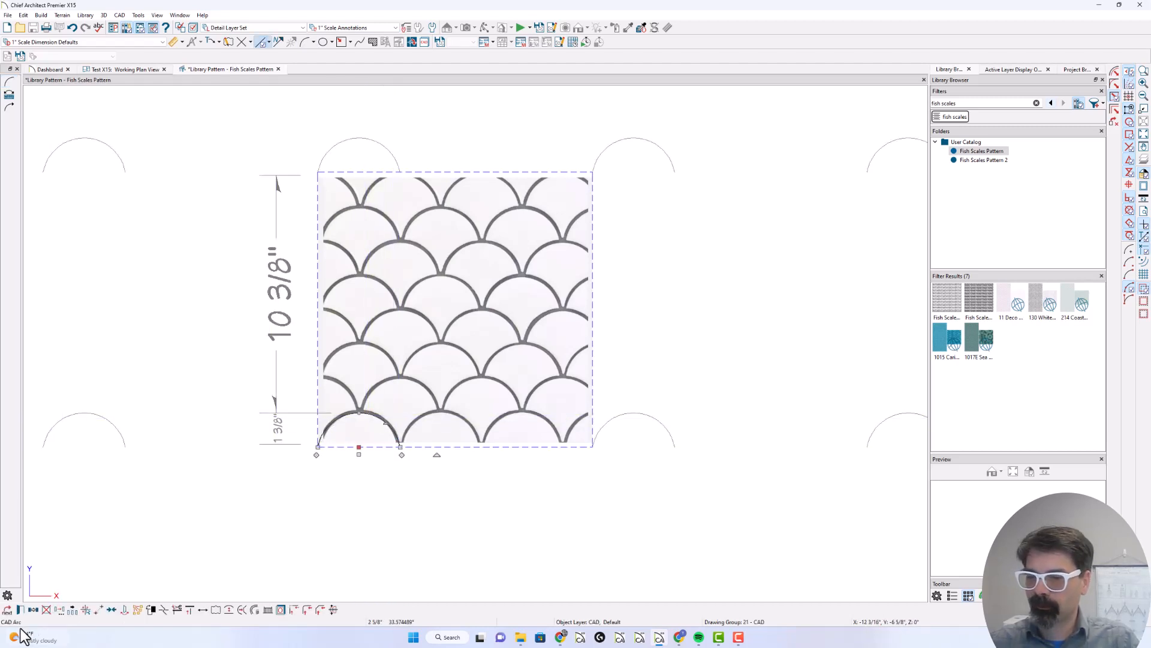
Copy the arc point to point three times, end to end, along the lower edge of the repeat box
click(33, 609)
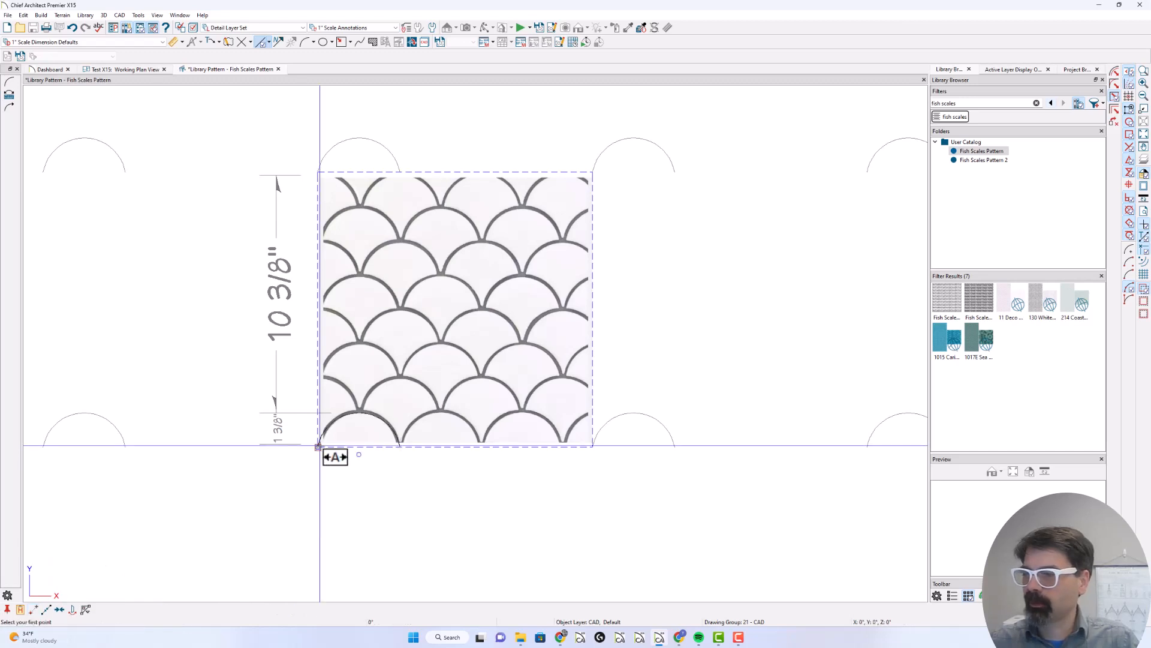
click(318, 446)
click(399, 446)
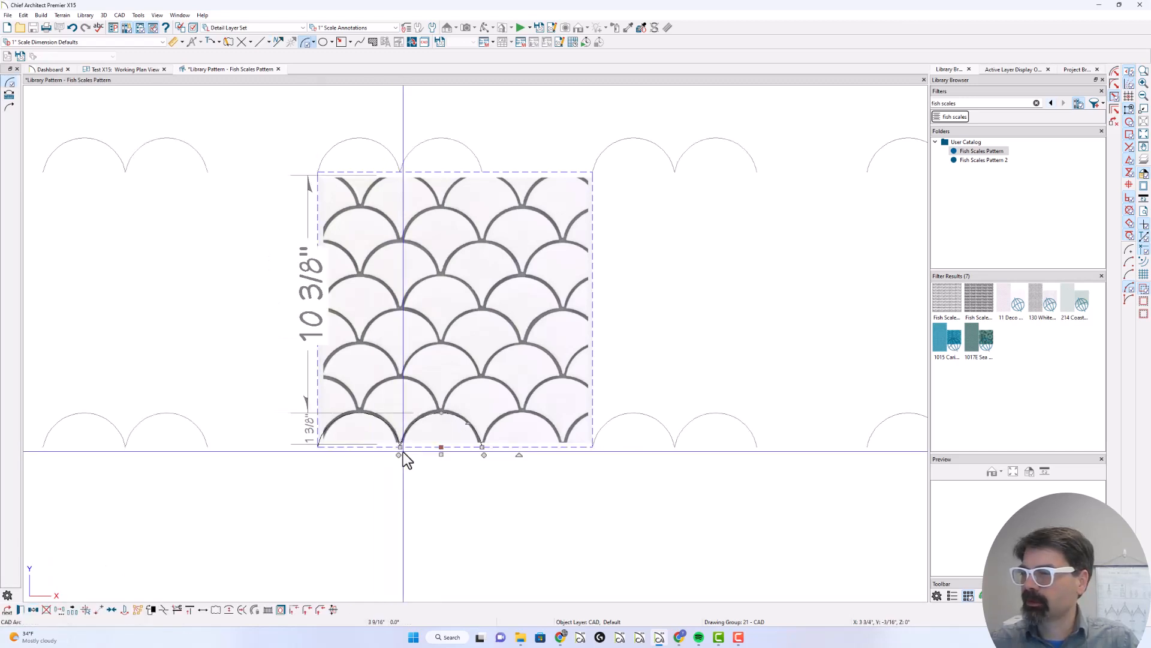
click(33, 610)
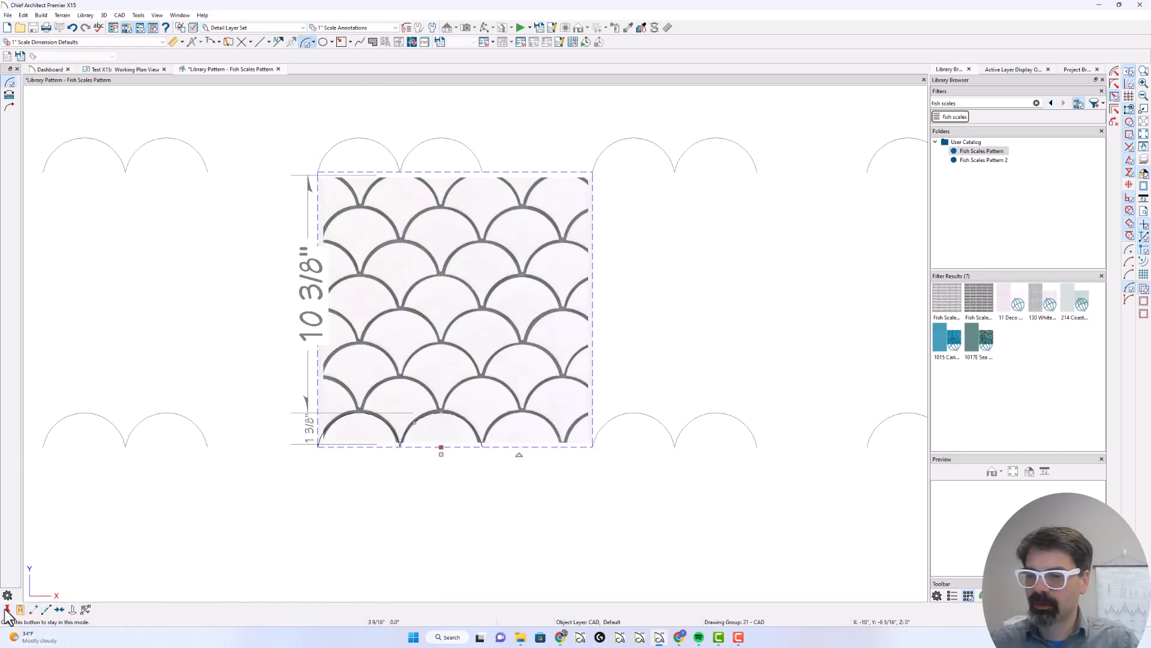
click(6, 609)
click(400, 446)
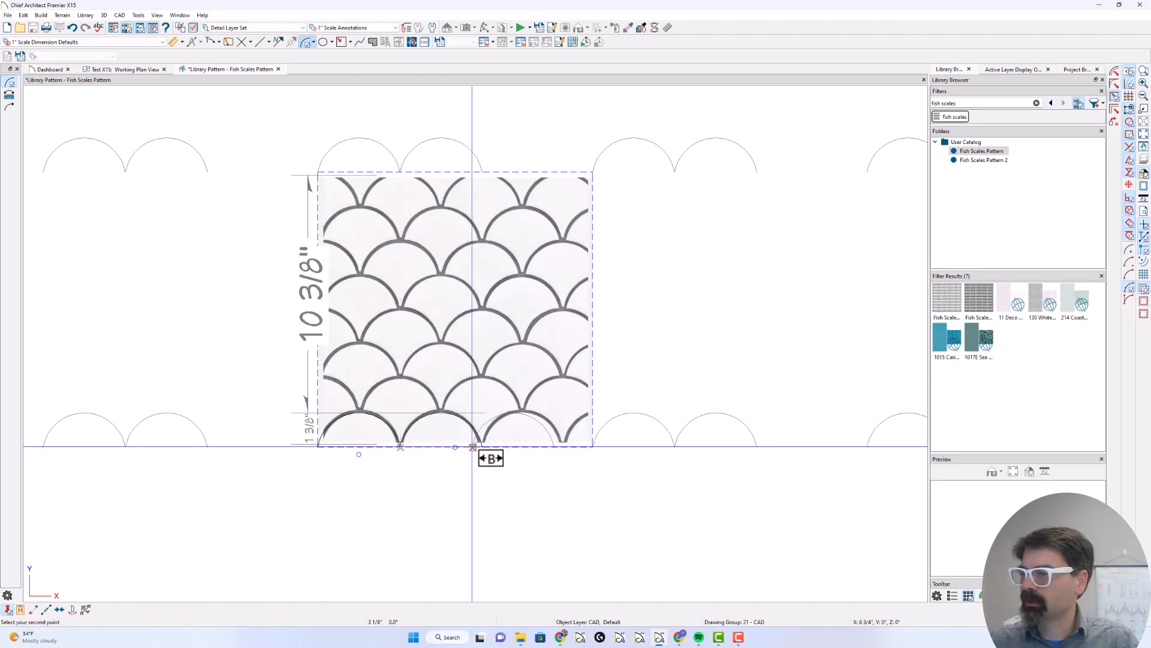
click(483, 446)
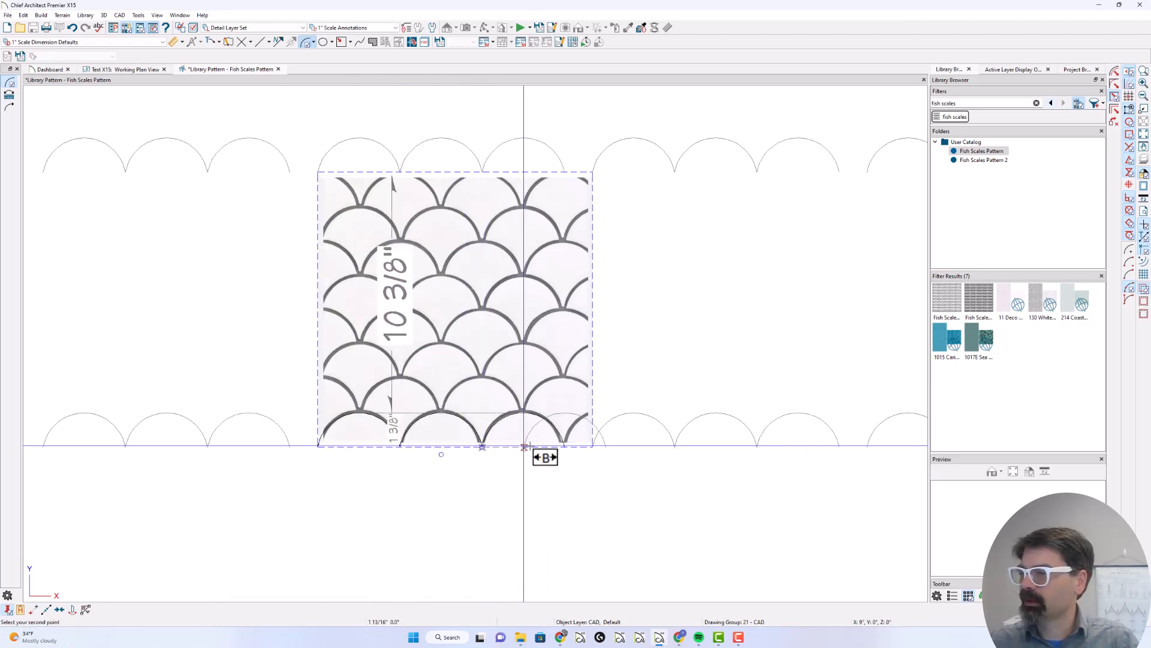
click(563, 446)
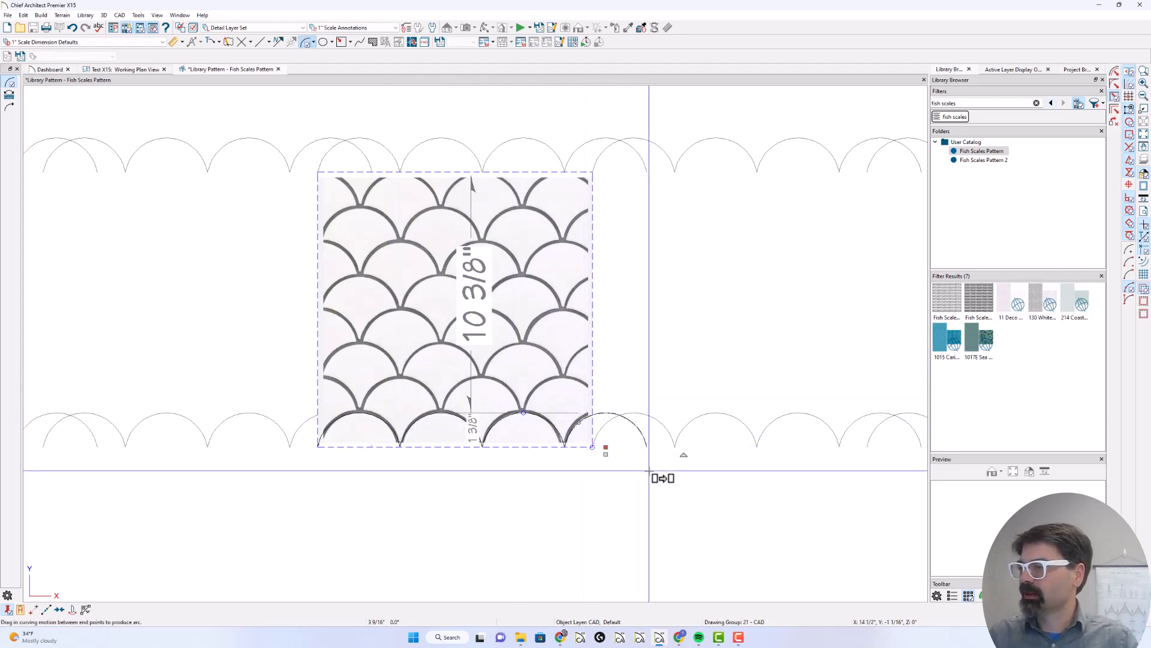
key(Escape)
key(Escape)
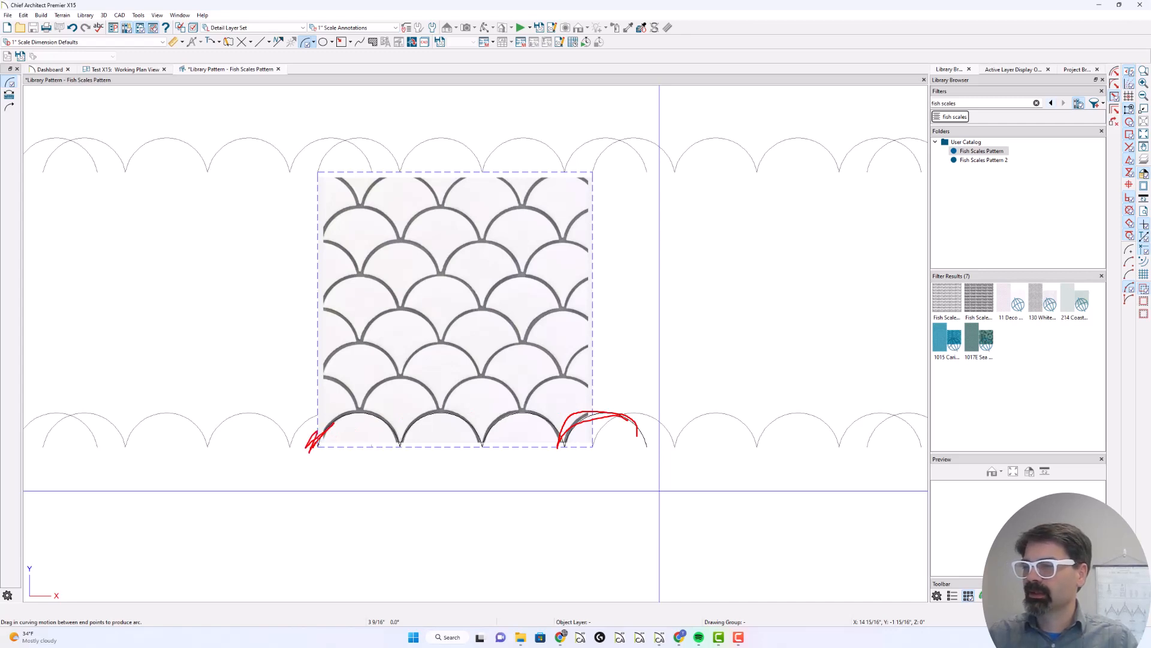
Delete the last arc copy, which crosses the right edge of the repeat box
key(Escape)
click(603, 413)
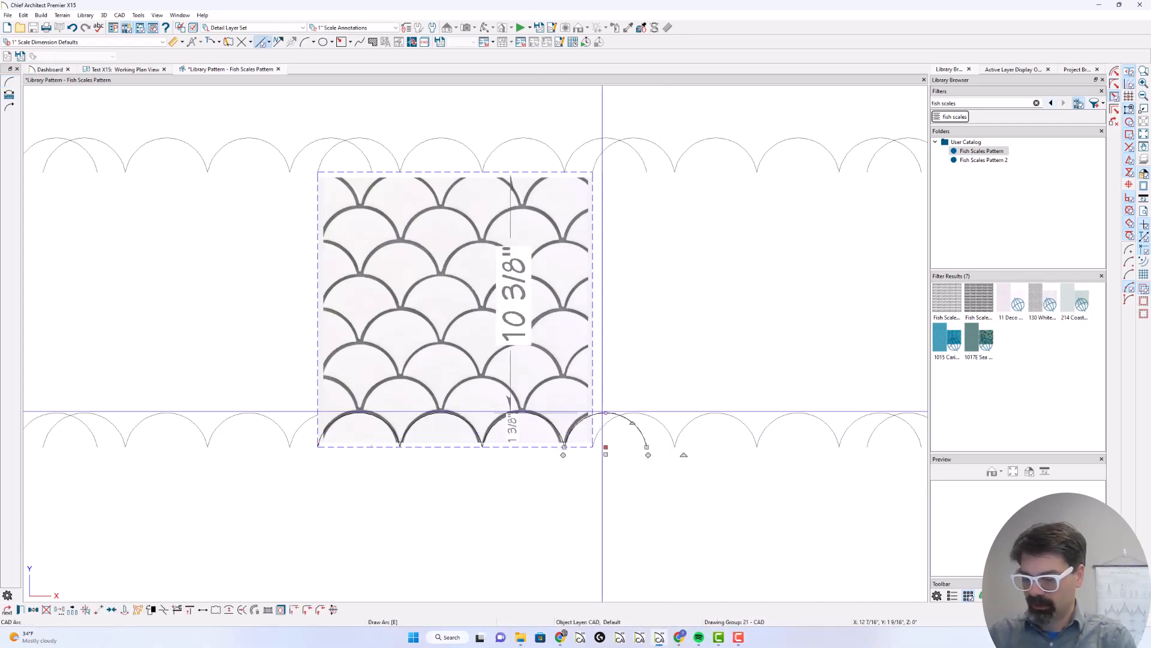
key(Delete)
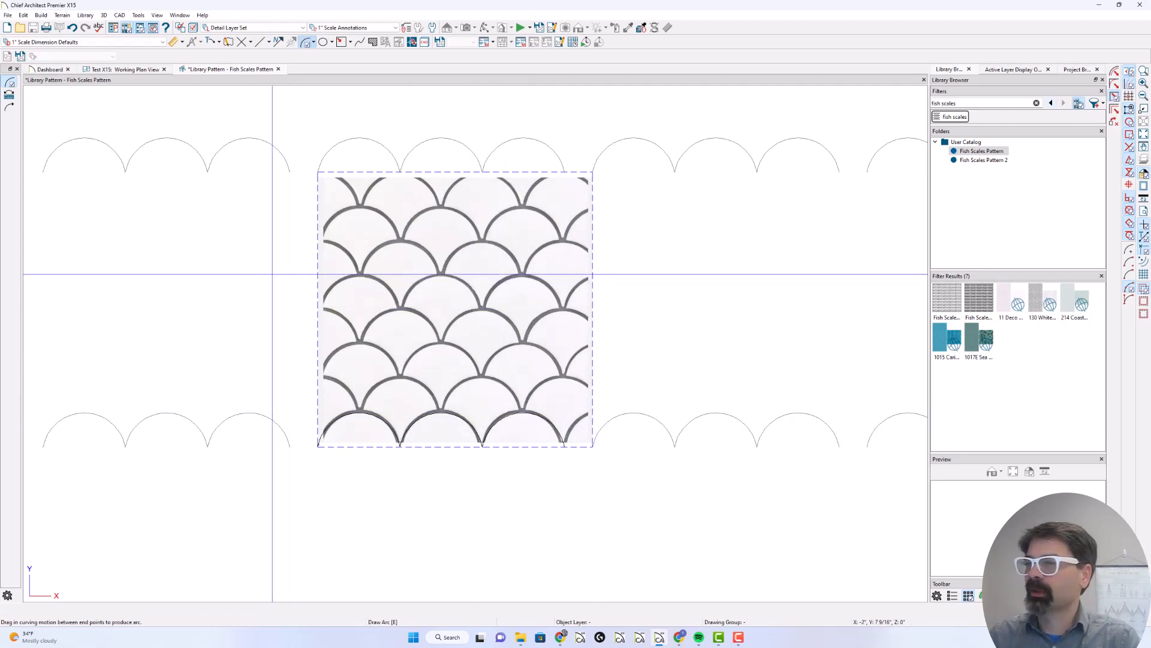
Clear the fish scales library filter and open the Block_8x8 pattern from the User Catalog's personal patterns folder for editing
click(423, 264)
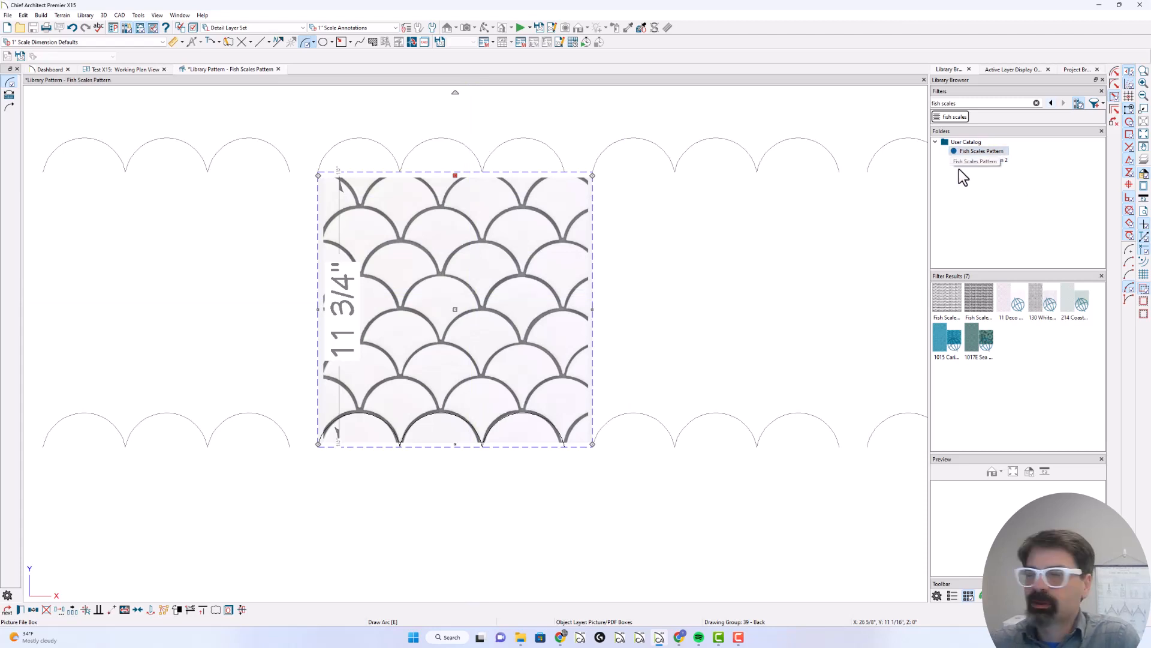
click(1036, 103)
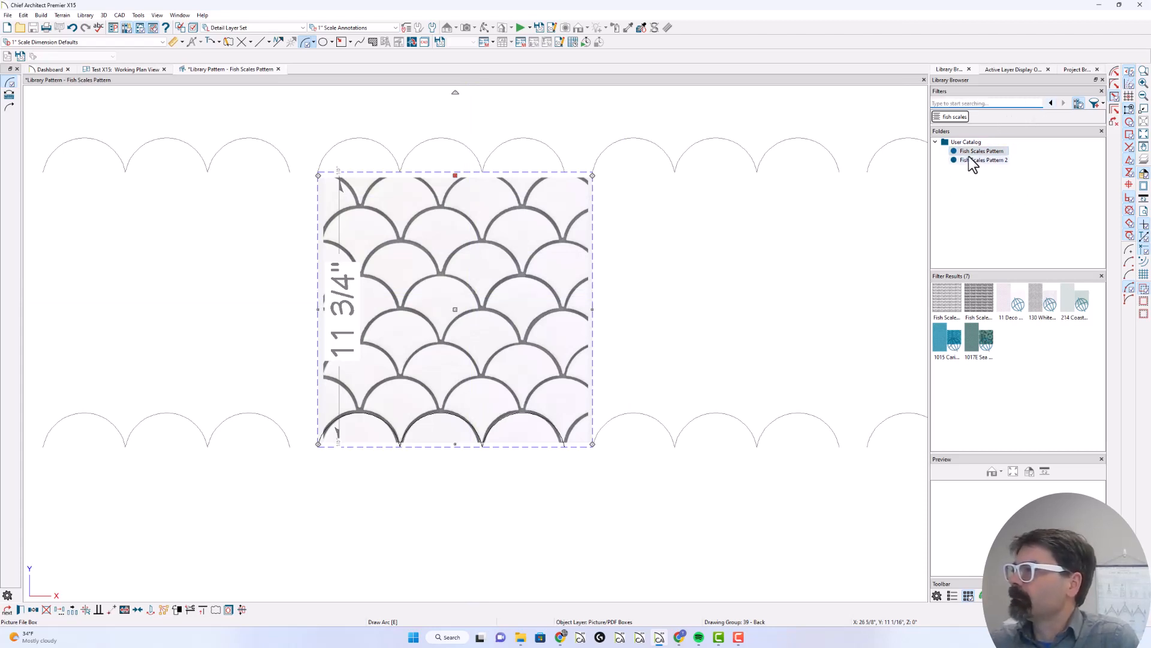
click(935, 142)
click(935, 142)
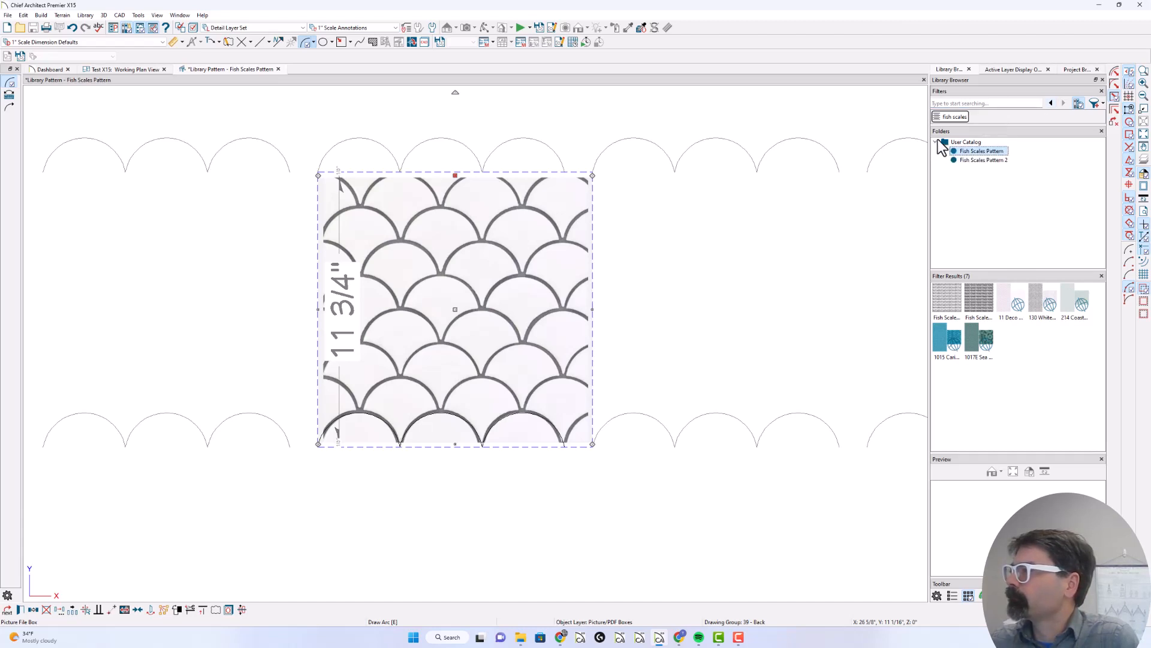
click(949, 116)
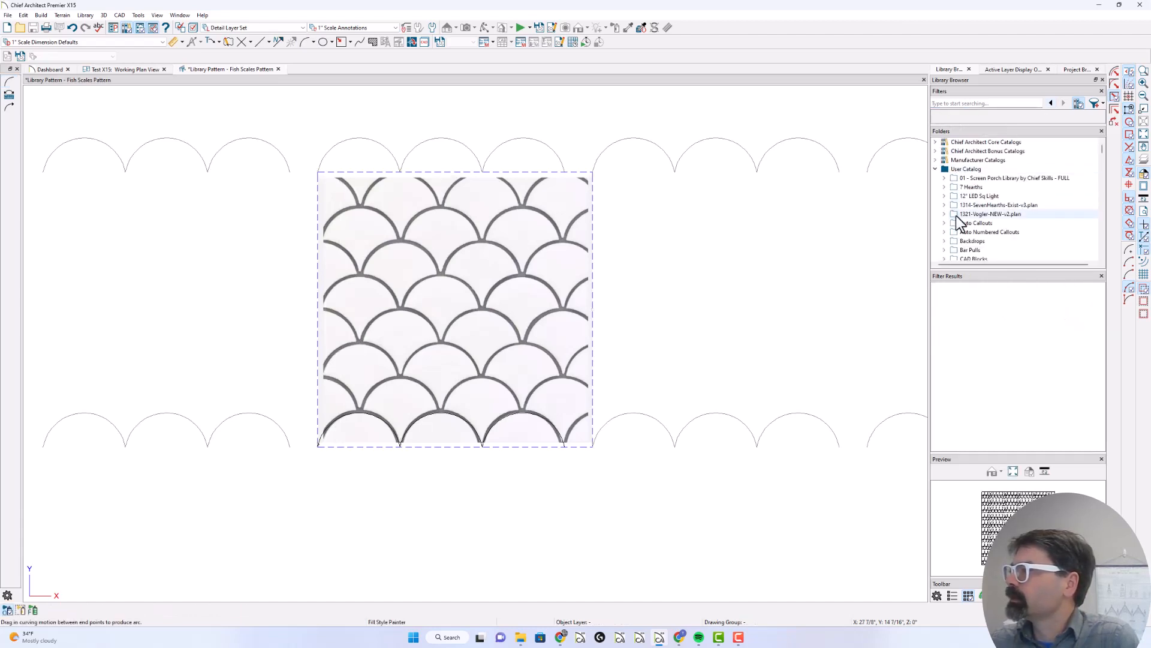
scroll(974, 236, down, 4)
scroll(974, 236, down, 10)
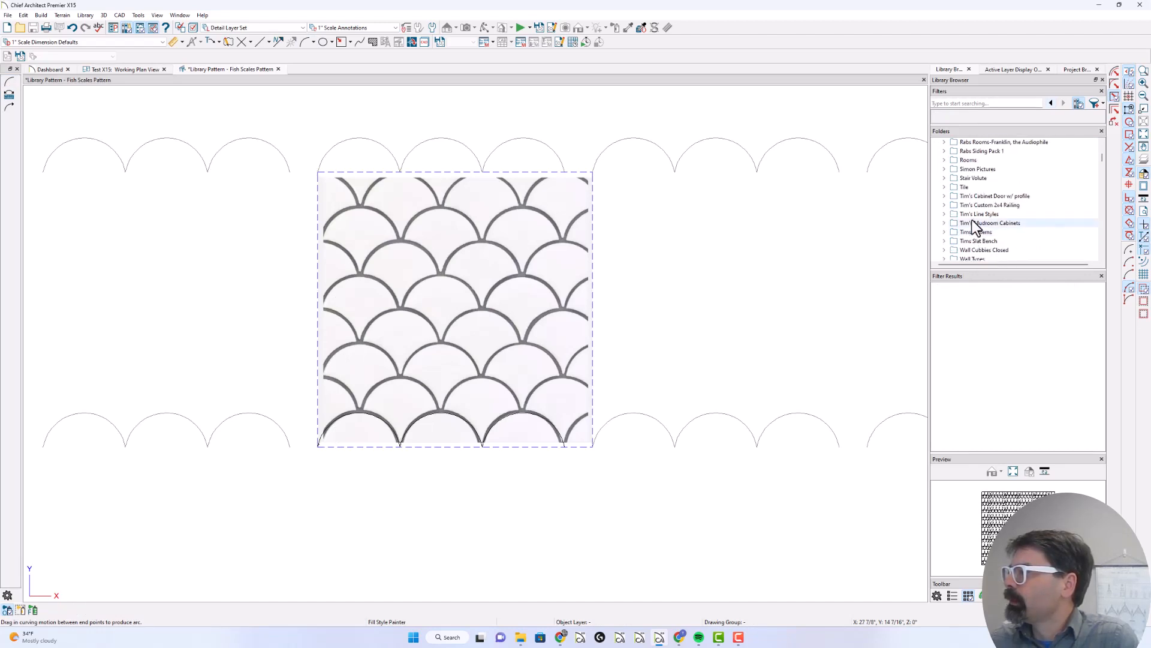
click(973, 232)
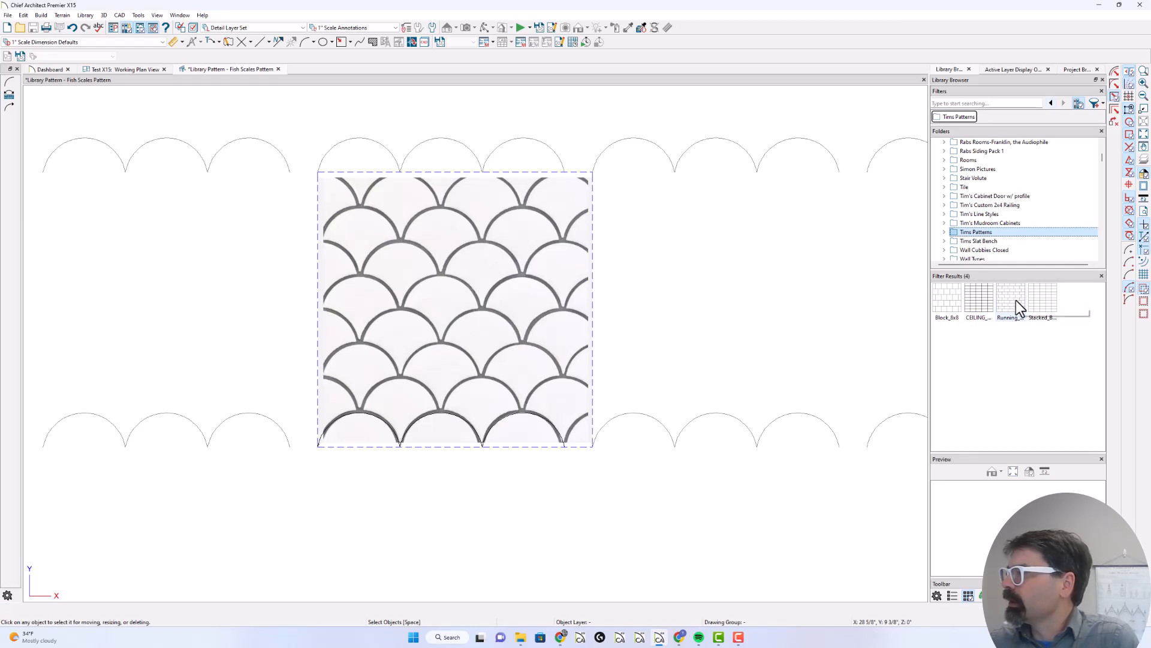
right_click(951, 298)
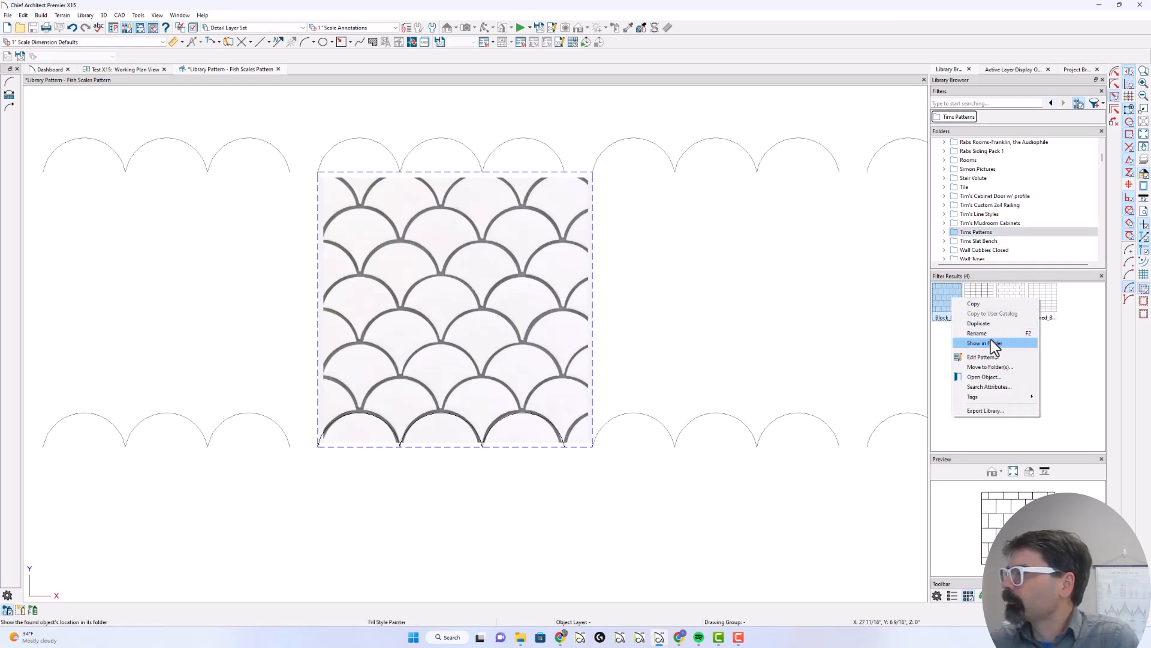
click(983, 357)
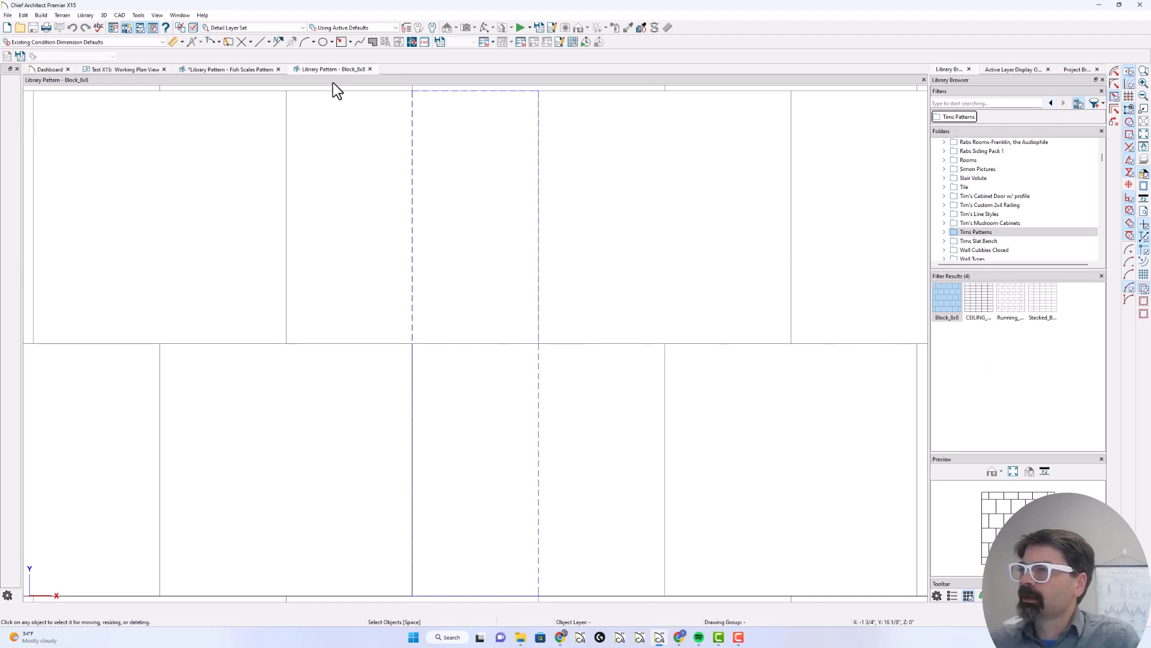
Close the Block_8x8 and Fish Scales Pattern views without saving the changes
click(279, 69)
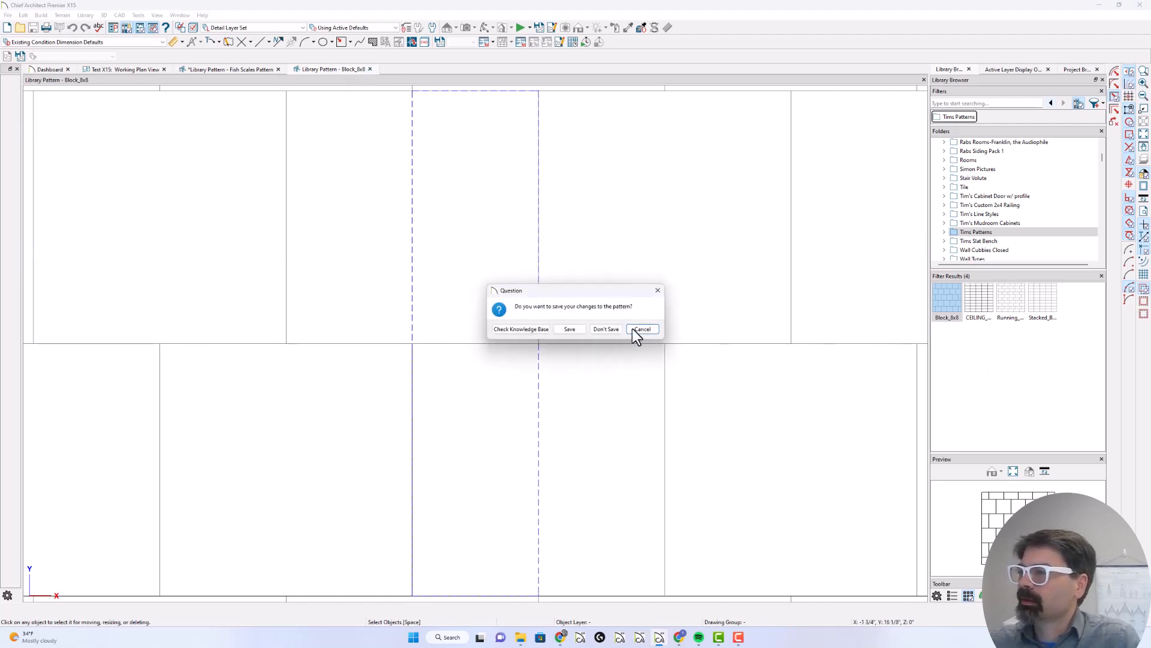
click(599, 328)
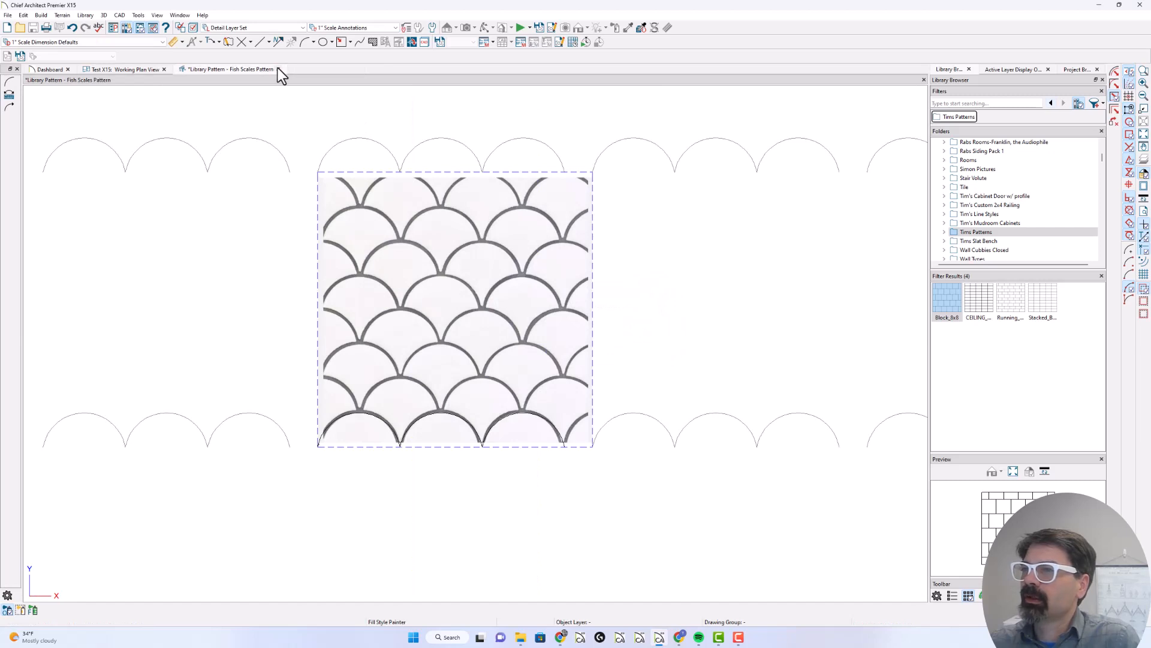
click(279, 69)
click(607, 330)
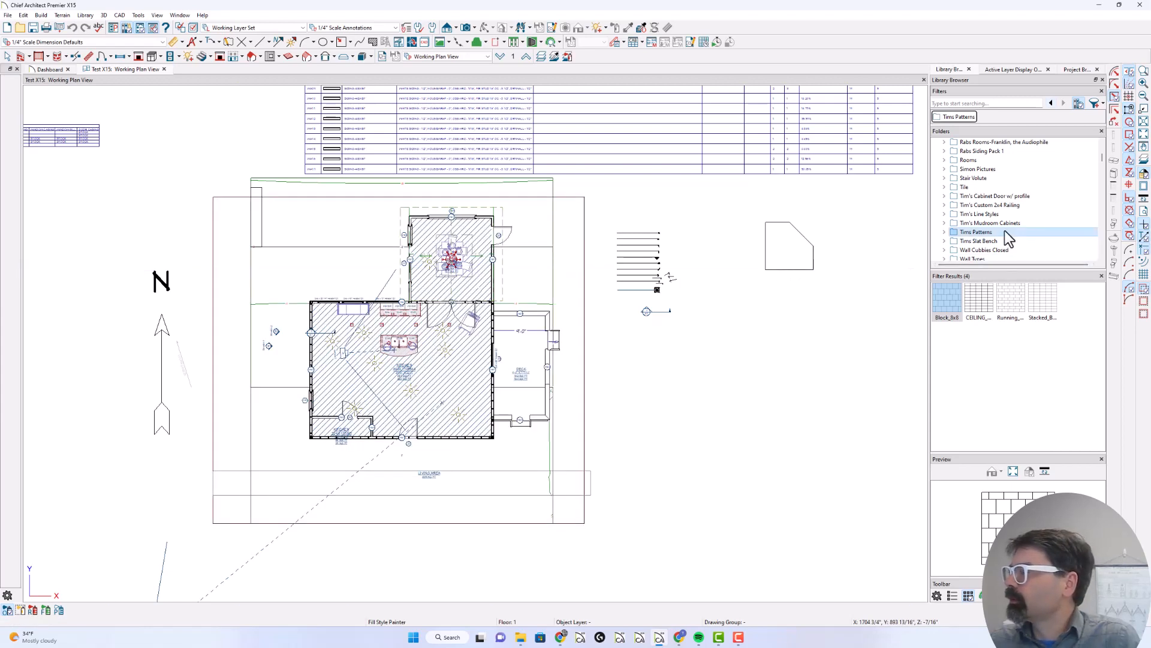
Collapse the User Catalog and expand the Materials folder of the Chief Architect Core Catalogs in the library
scroll(990, 222, up, 10)
scroll(978, 207, up, 1)
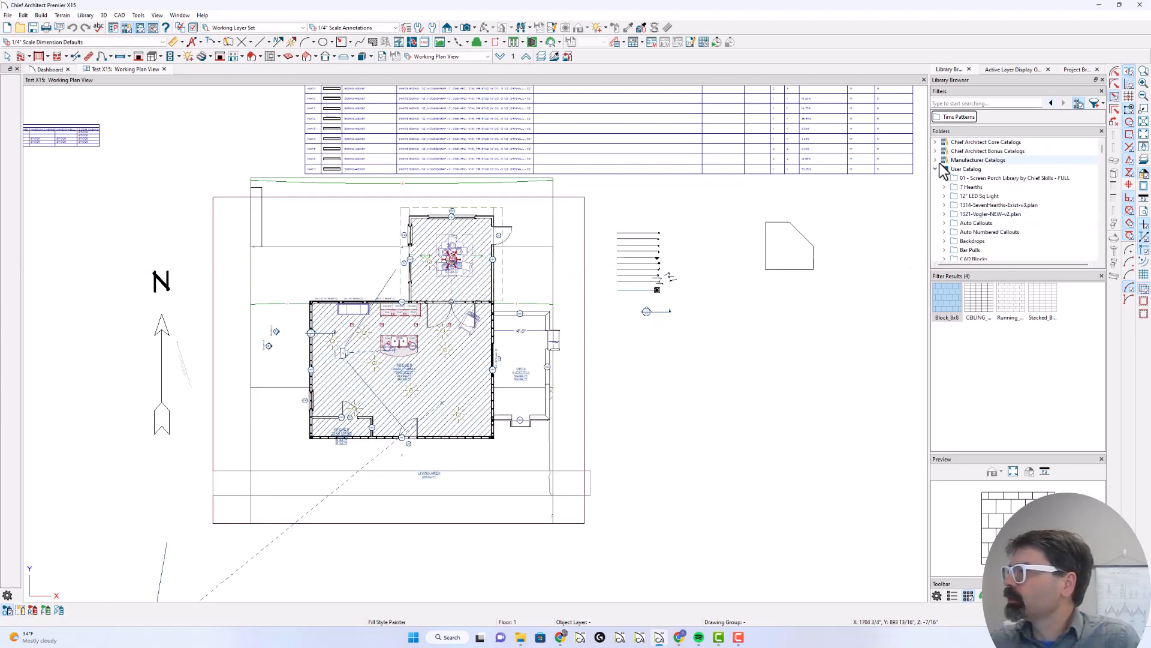
click(936, 169)
click(935, 142)
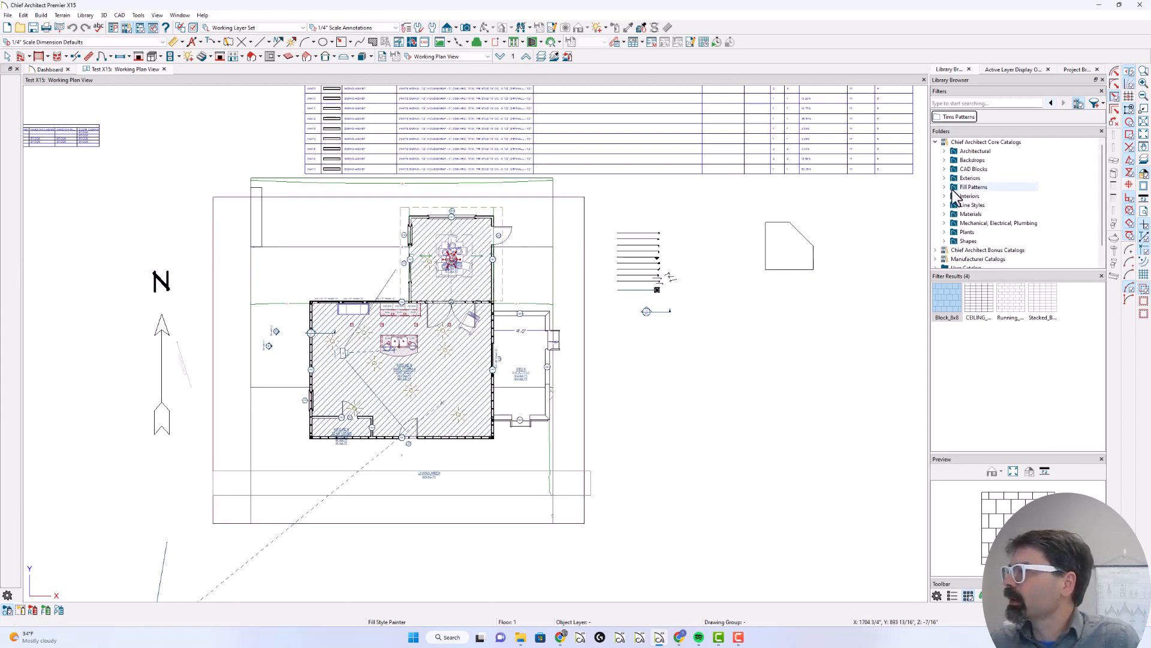
click(945, 214)
scroll(974, 240, down, 3)
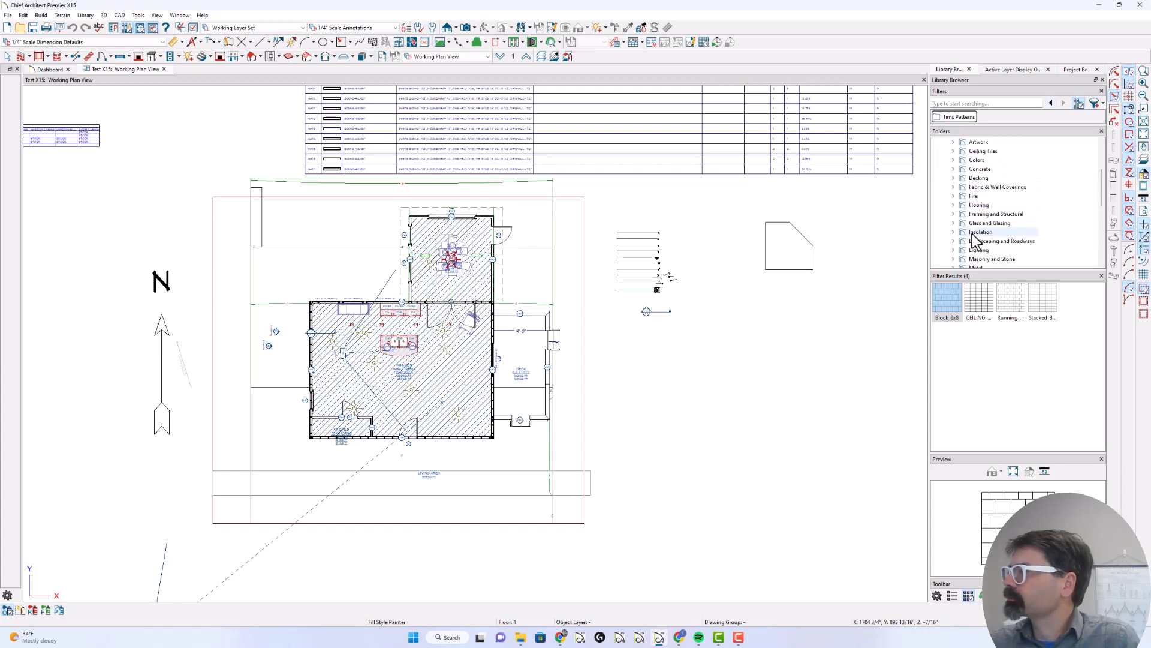
scroll(974, 237, down, 2)
Browse the Lighting and Insulation materials and show the available commands for Insulation Mineral Wool
click(974, 196)
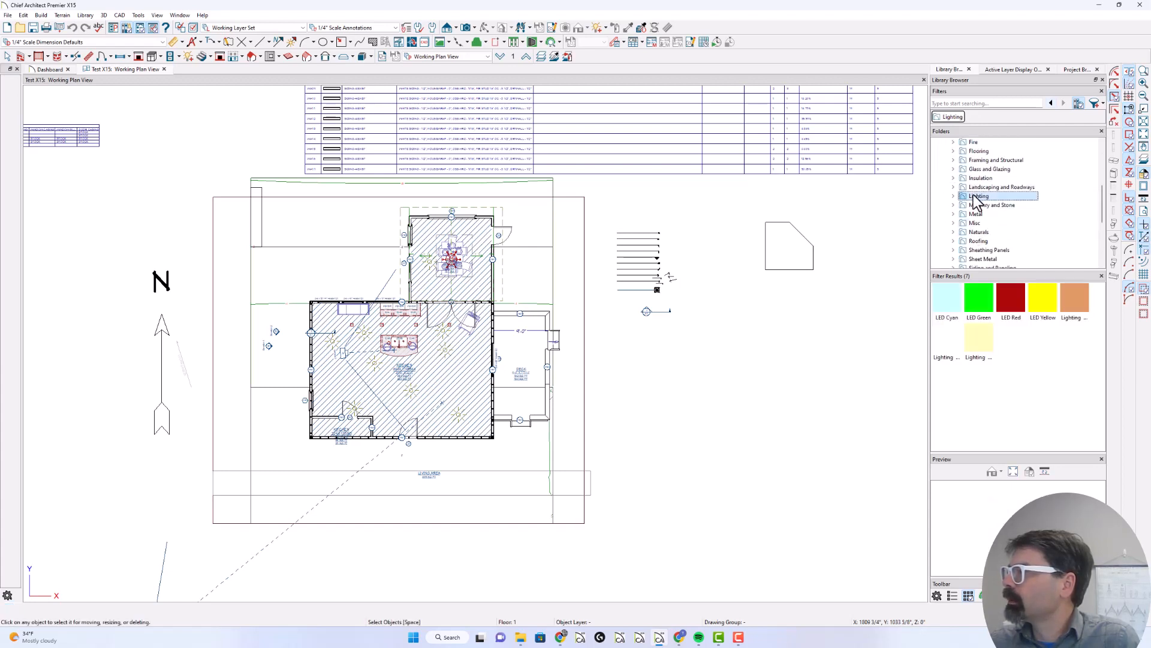
click(967, 187)
click(966, 179)
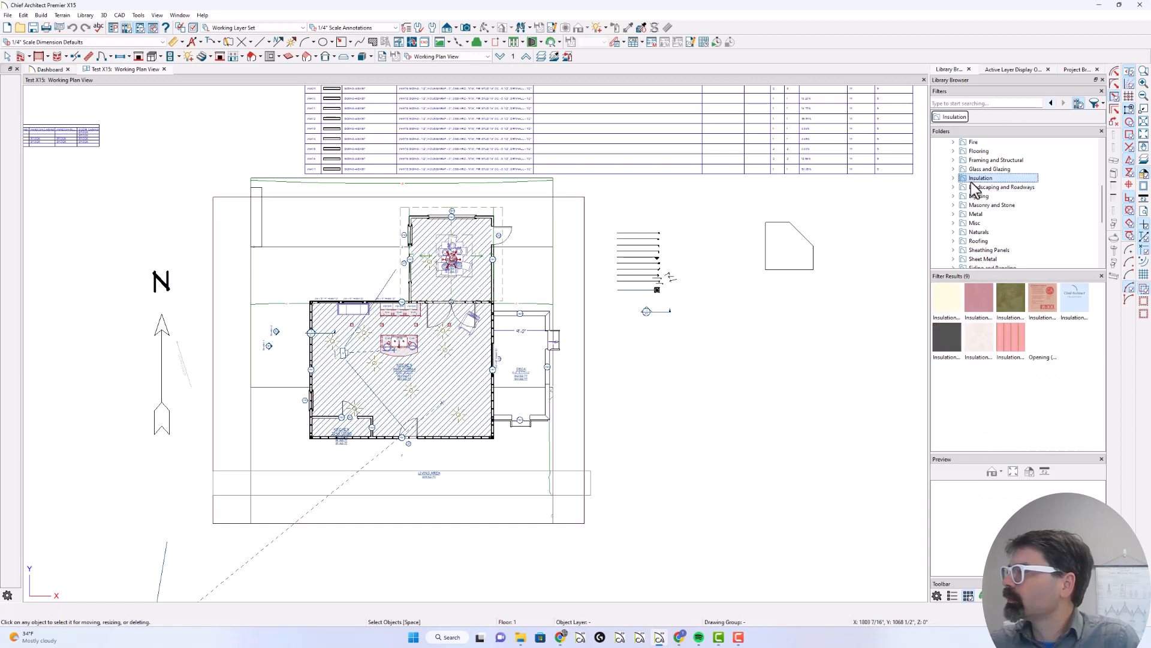
click(953, 178)
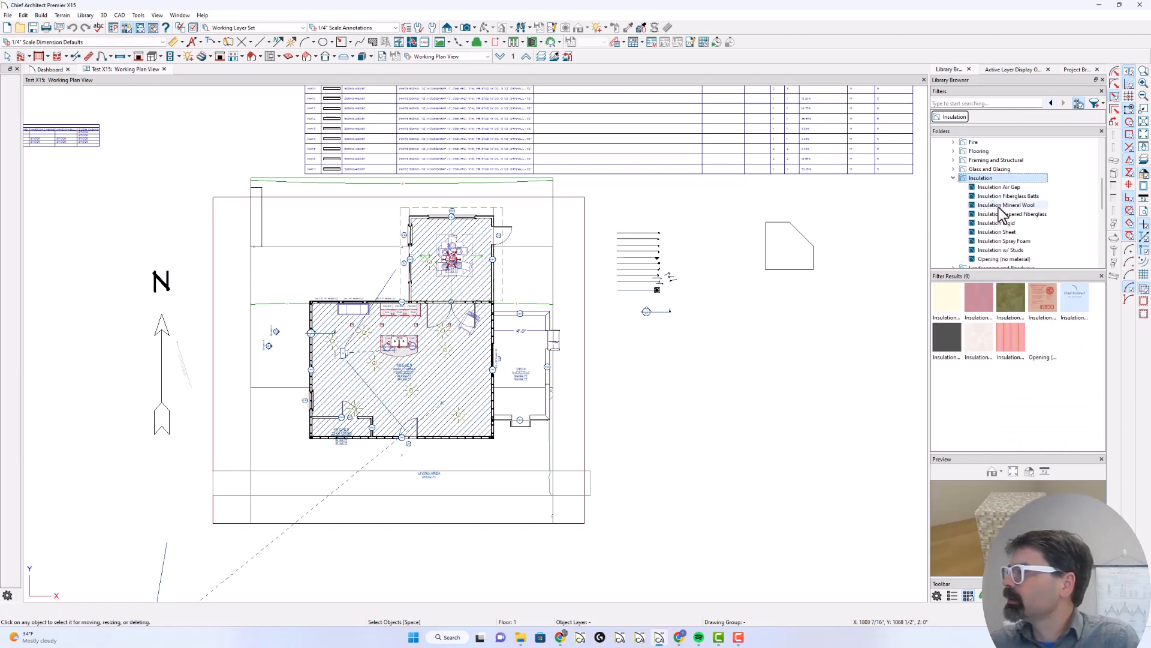
click(999, 206)
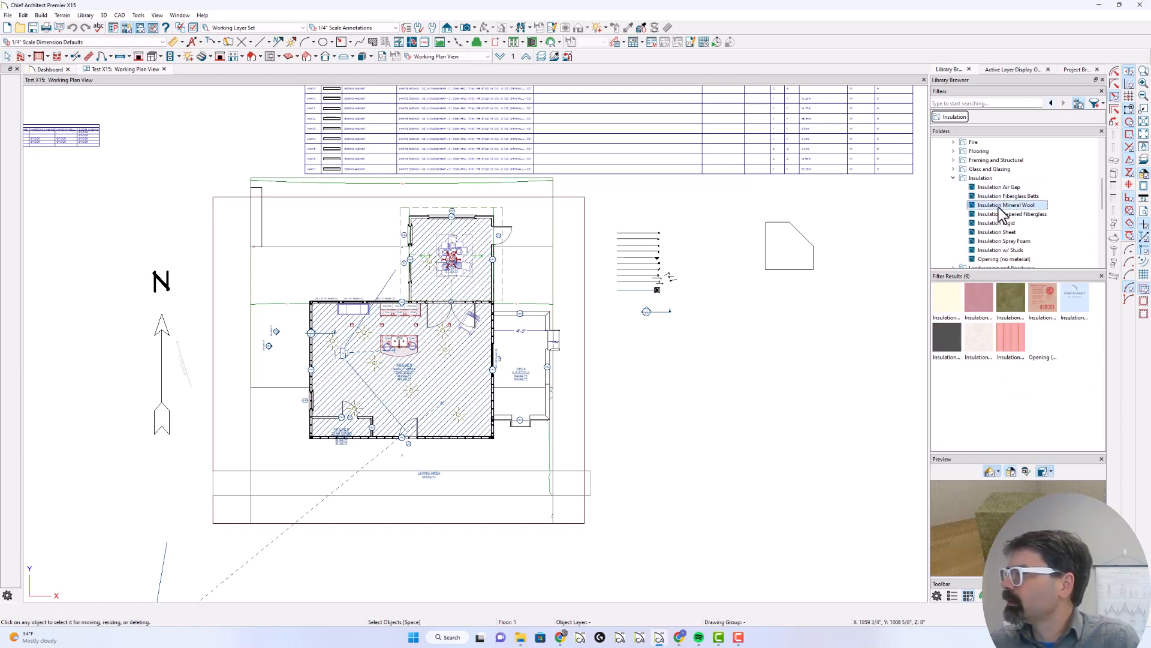
right_click(998, 207)
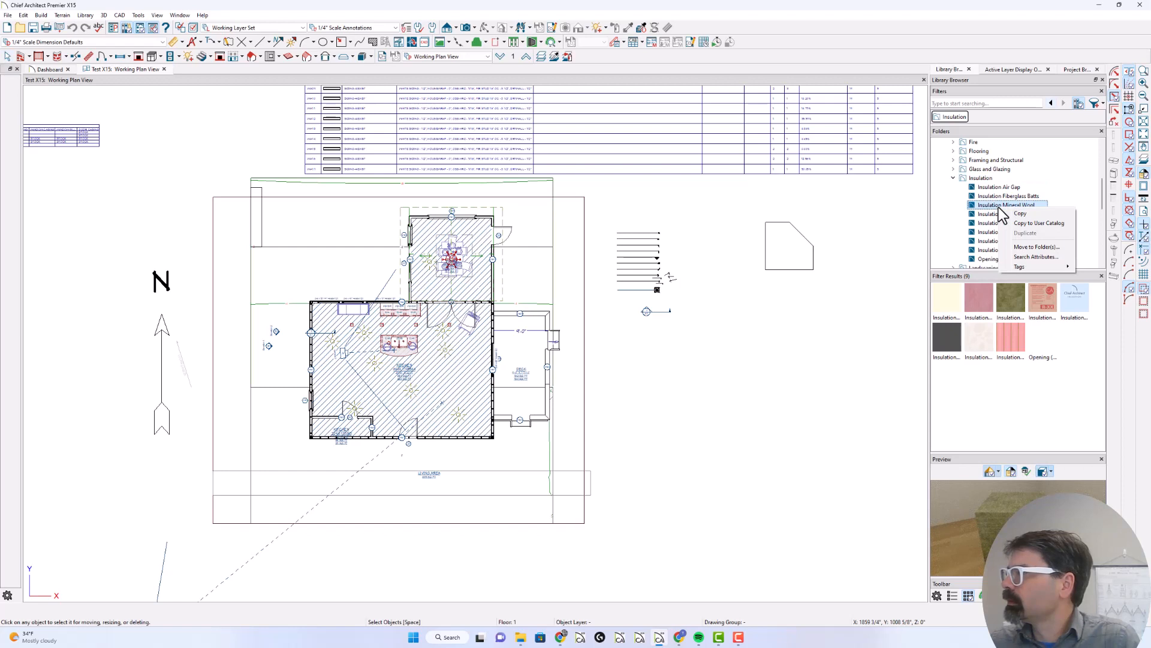
Collapse the Insulation materials and show the contents of the Mosaic folder under Tile
click(954, 179)
scroll(969, 207, down, 5)
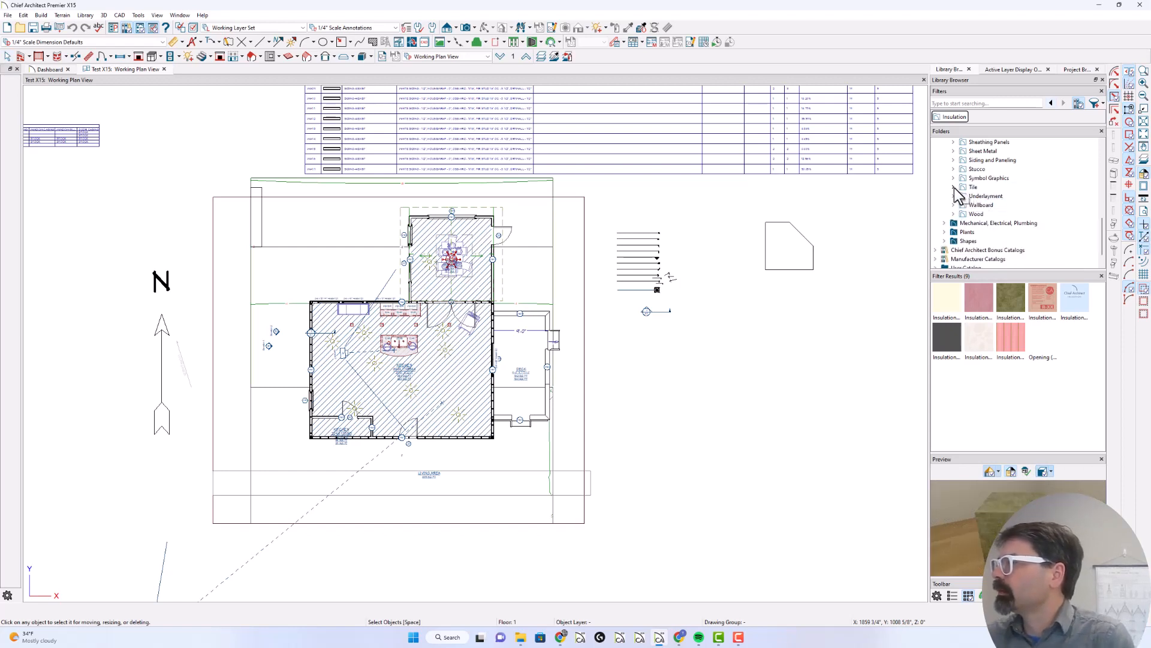
click(955, 187)
click(971, 196)
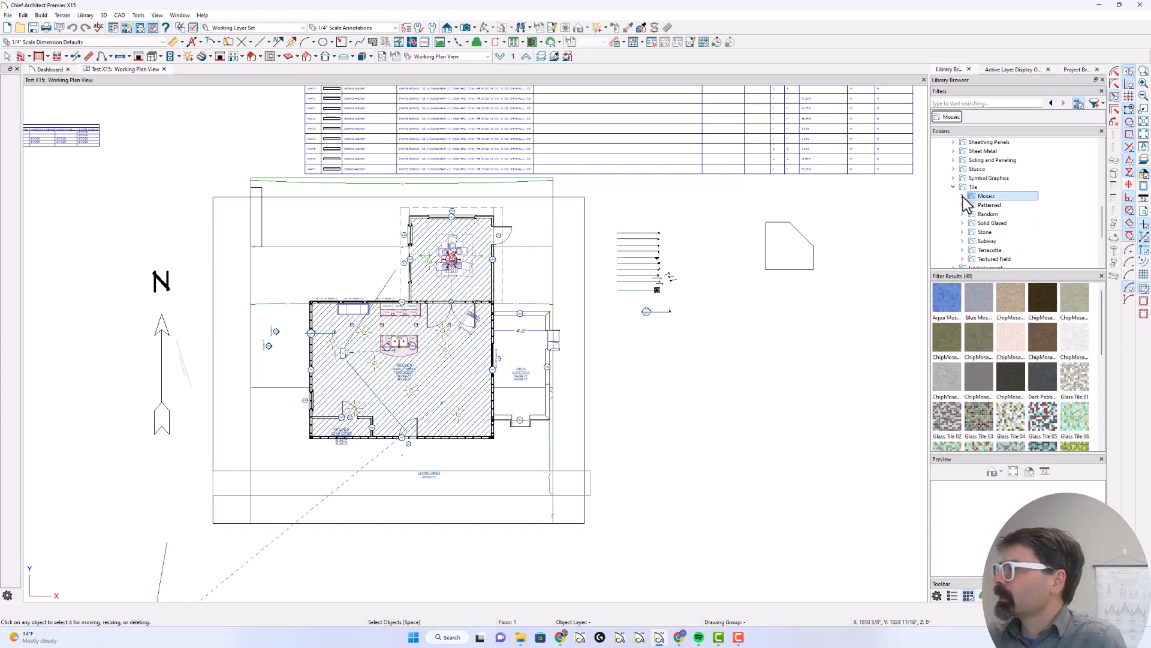
Expand the Mosaic and Chip Mosaic folders and show the available commands for the ChipMosaic 1 material
click(963, 196)
click(971, 205)
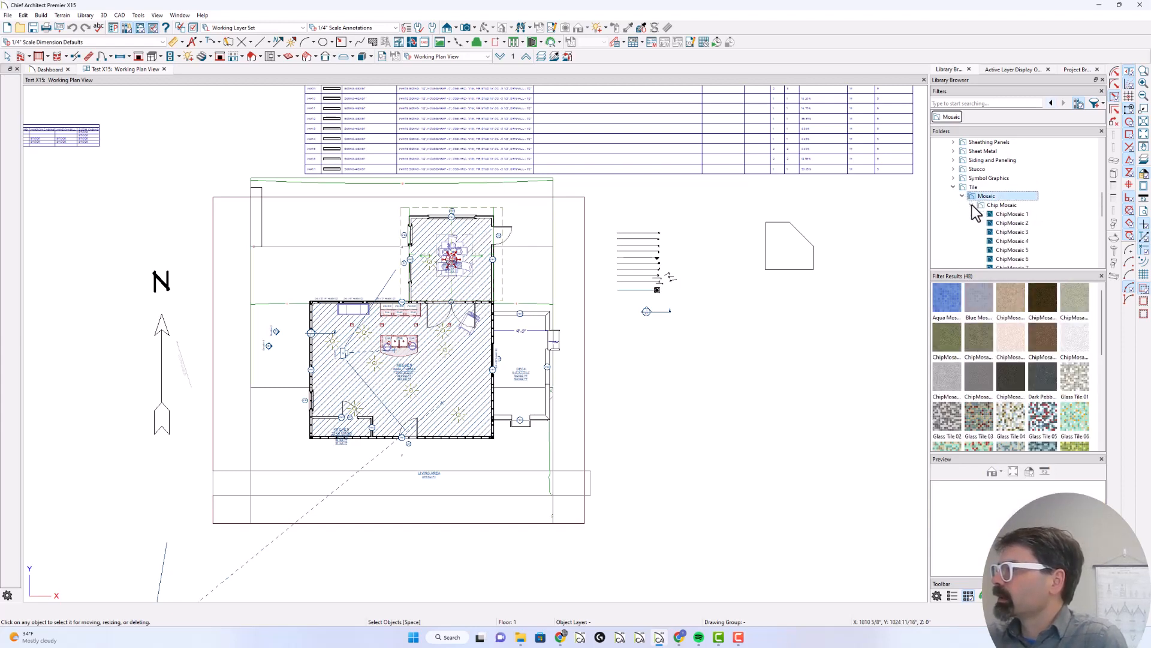
click(1005, 214)
right_click(1009, 214)
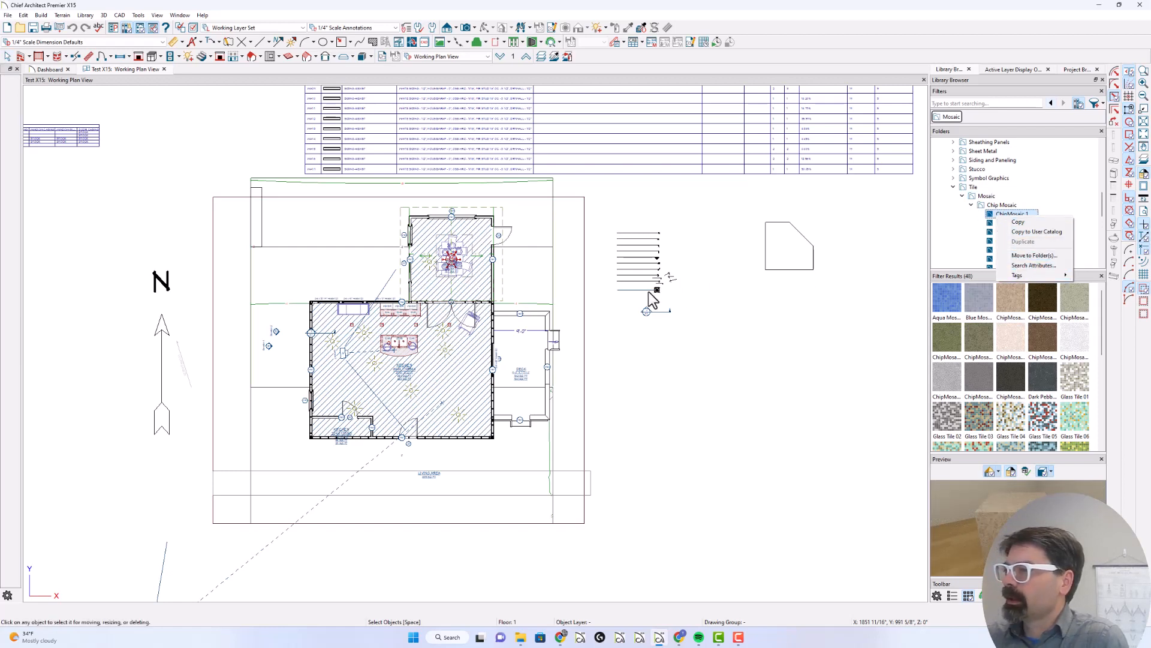
Create a full camera view facing the kitchen cabinets and place a custom backsplash on the wall beneath the upper cabinets
click(465, 28)
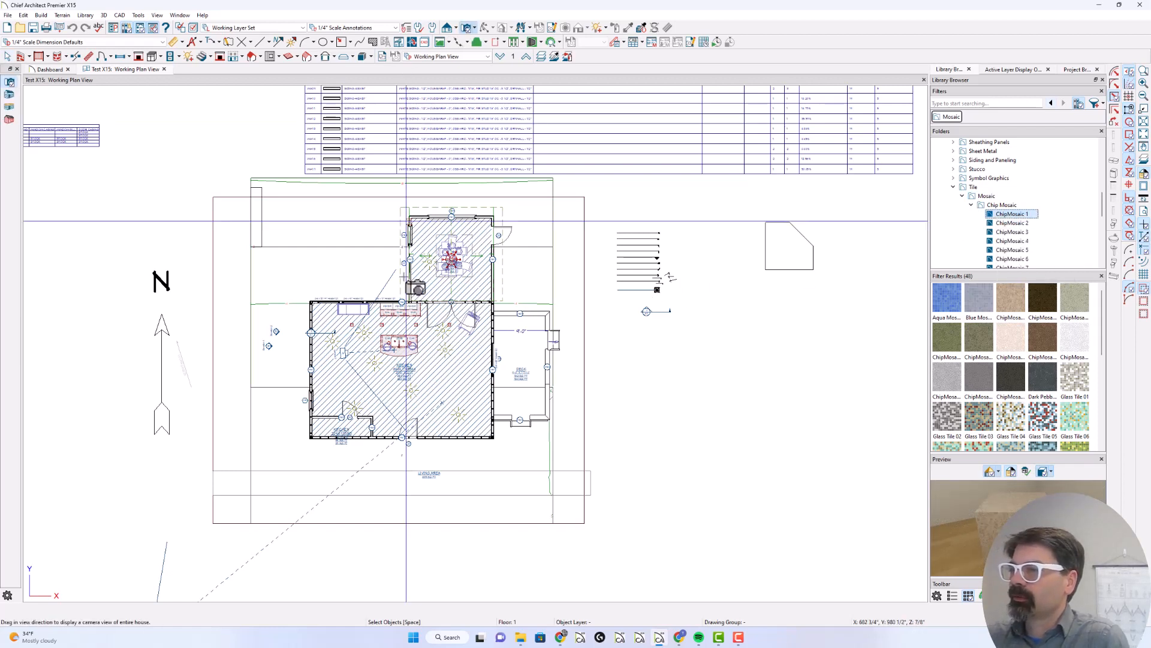
drag(381, 396, 396, 336)
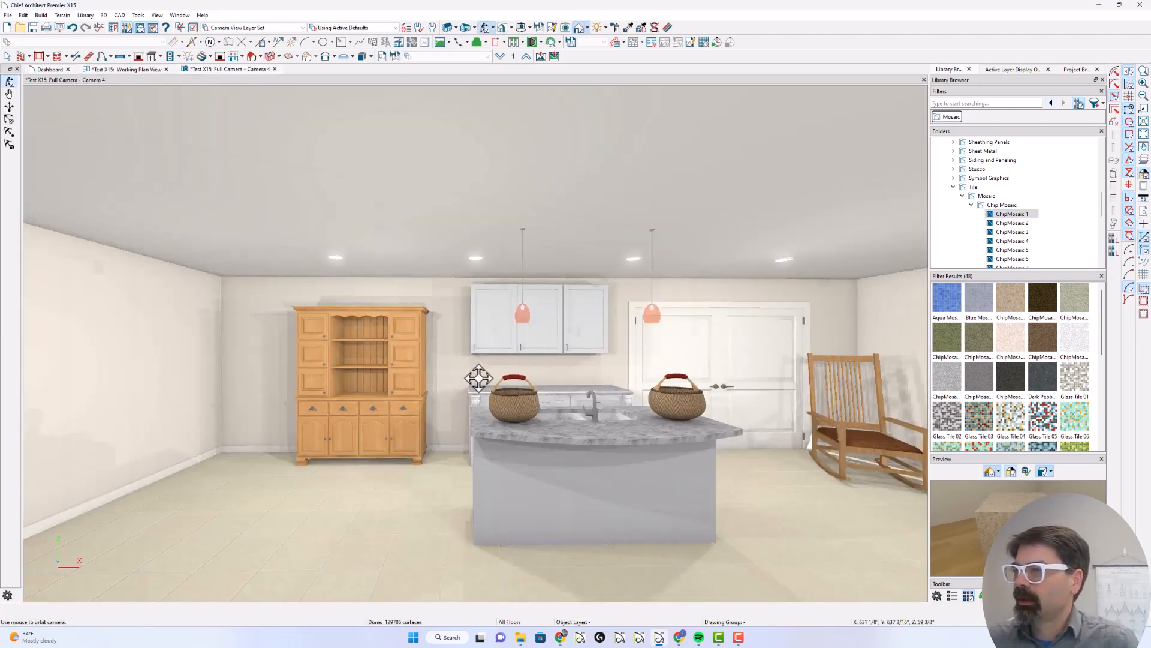
click(153, 56)
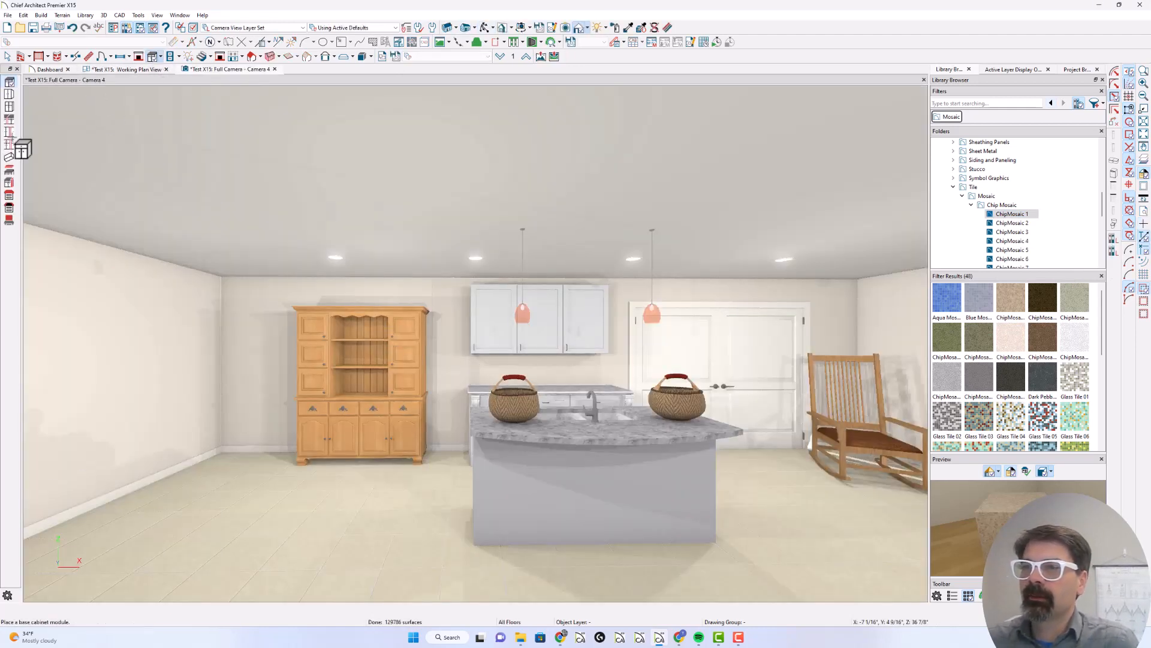
click(9, 221)
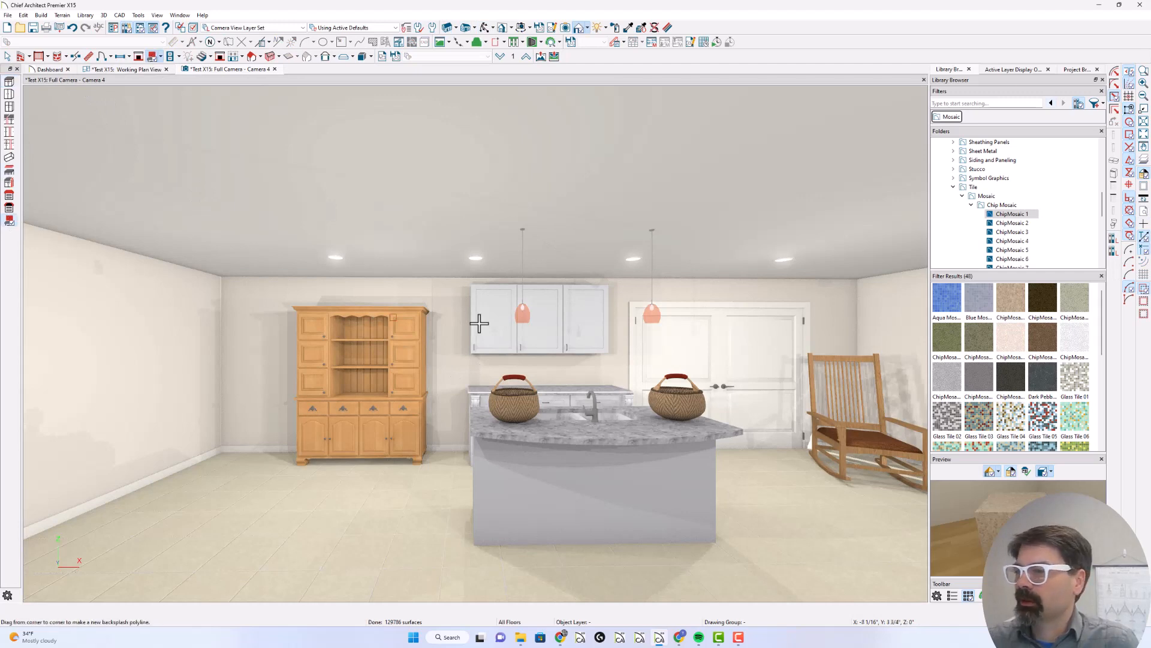
click(548, 374)
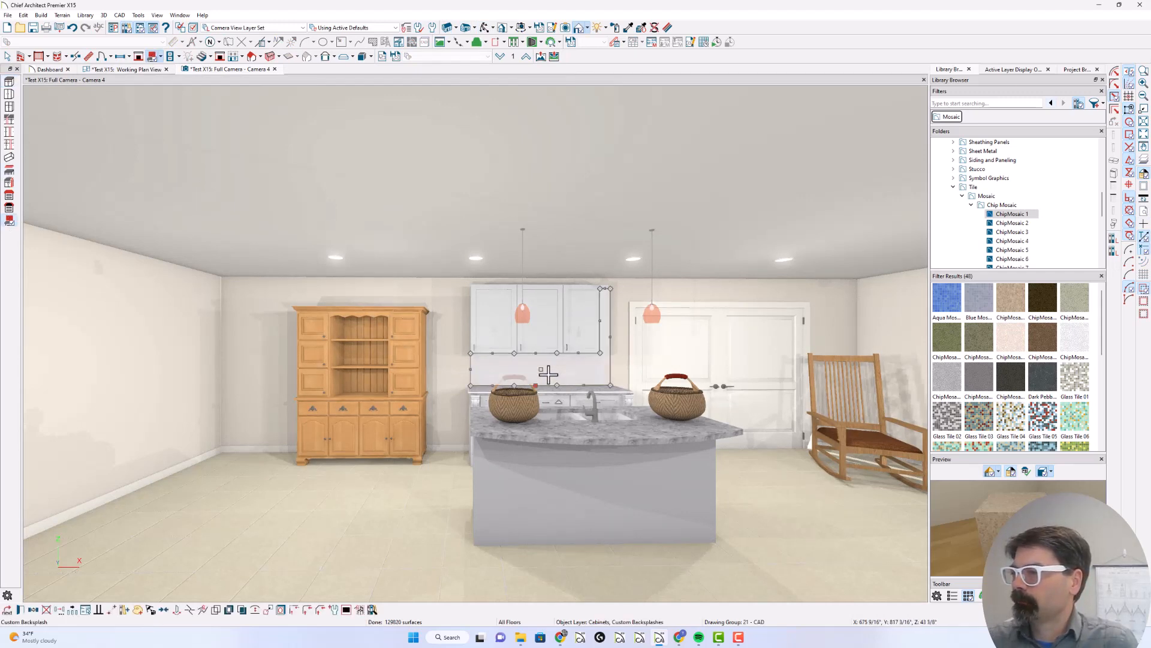
View the structure settings in the custom backsplash's specification and close it without changes
scroll(547, 374, up, 5)
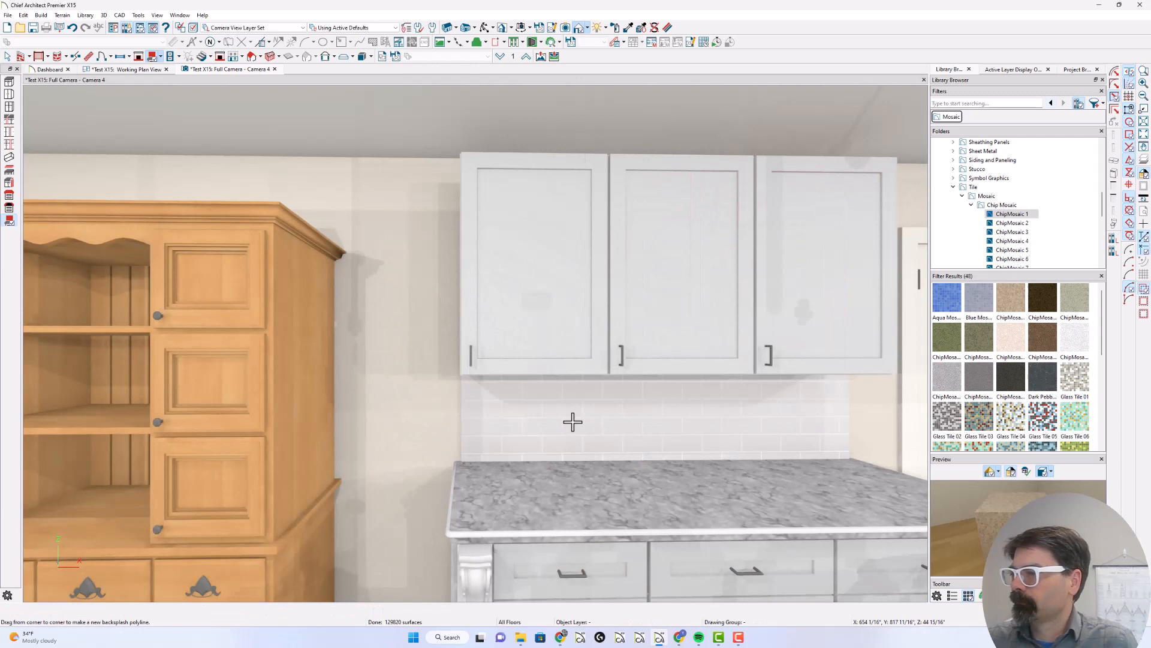
key(space)
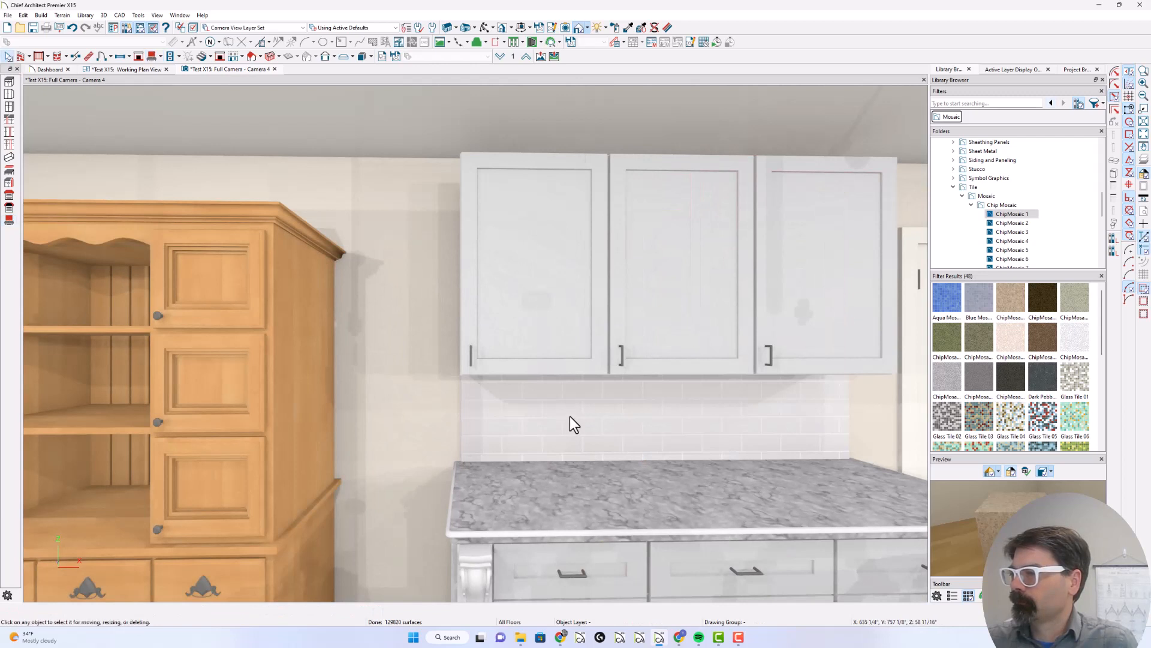
double_click(571, 418)
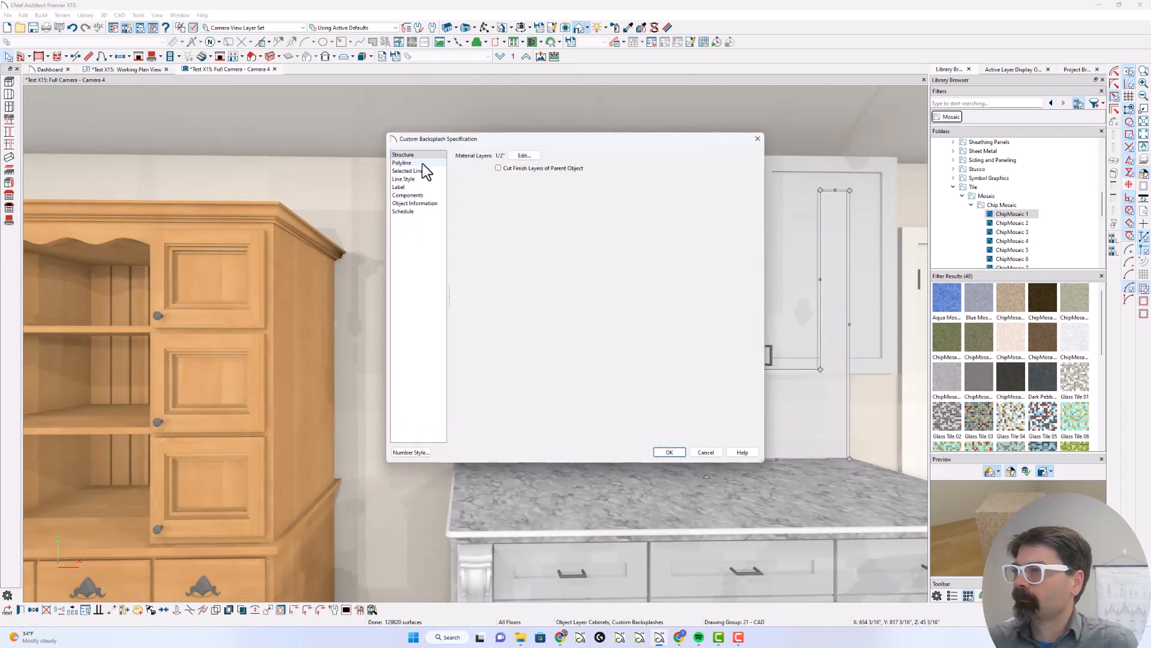
key(Escape)
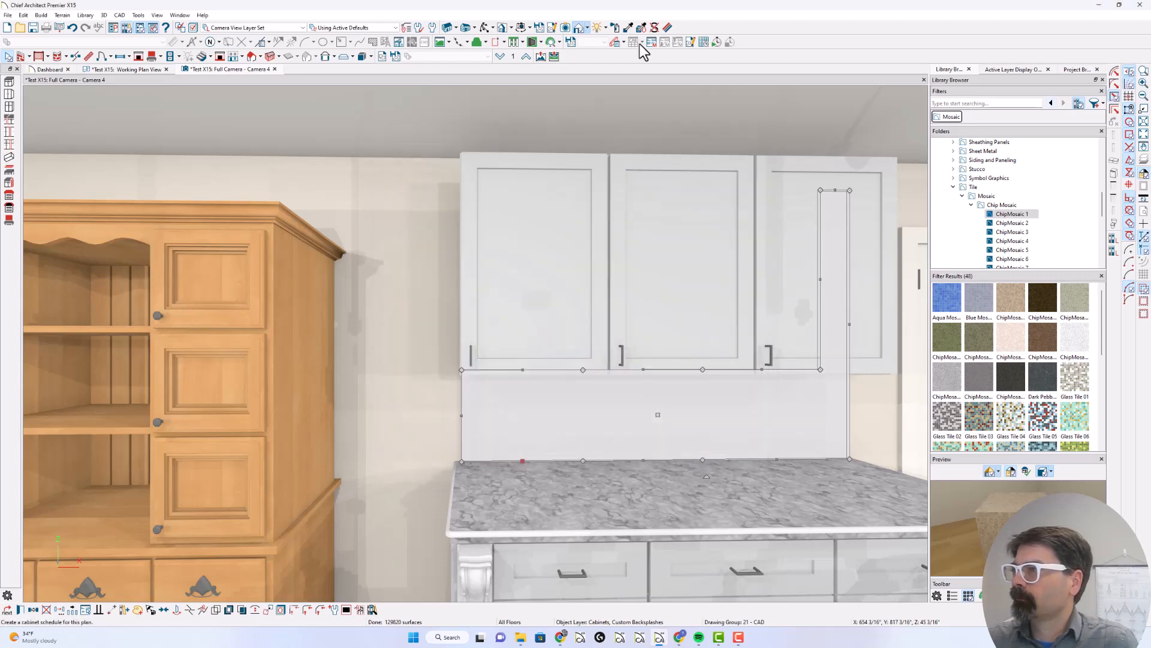
Open the backsplash's White Tile material definition, examine its texture-based and library pattern options, and close it without changes
click(667, 27)
double_click(611, 412)
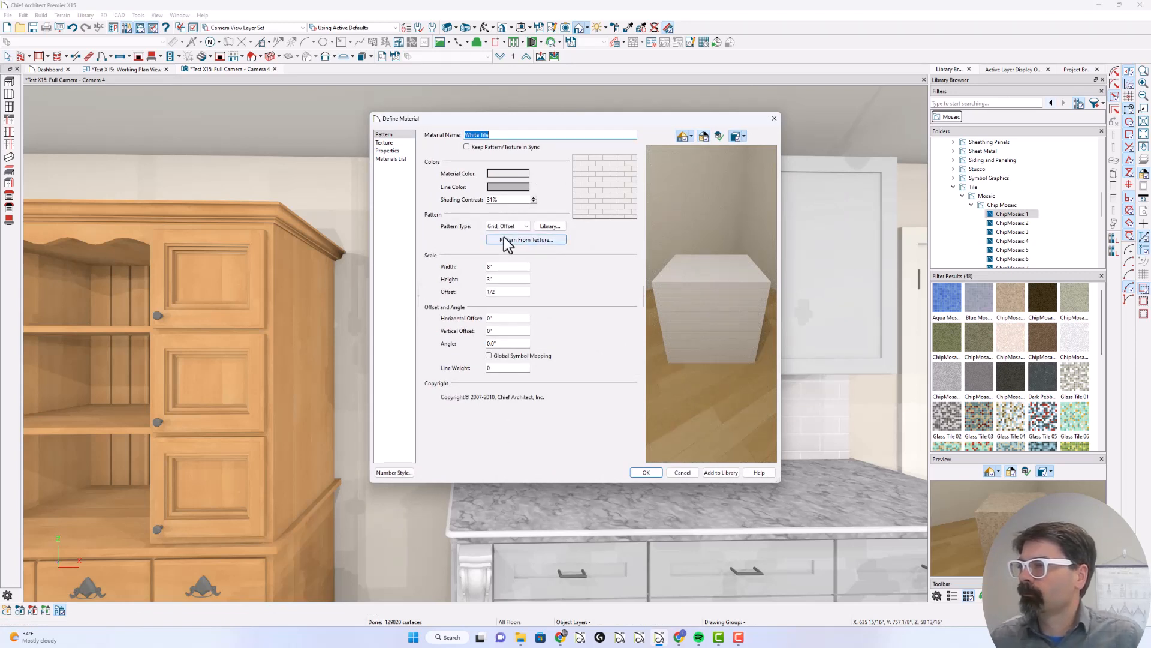
click(542, 226)
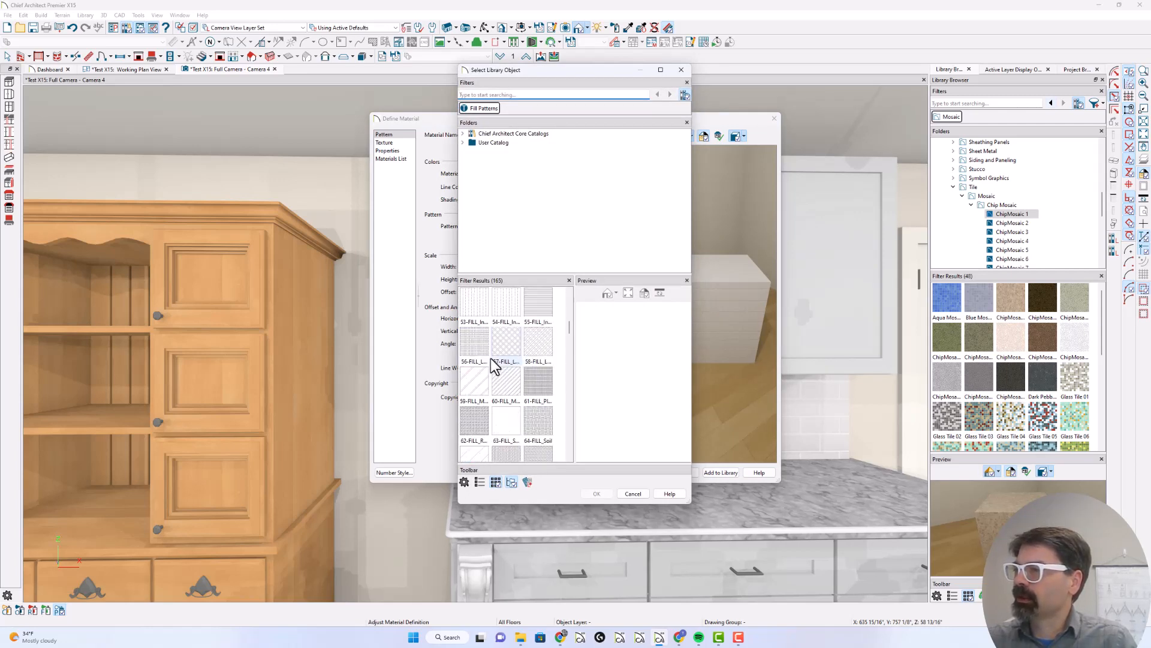
key(Escape)
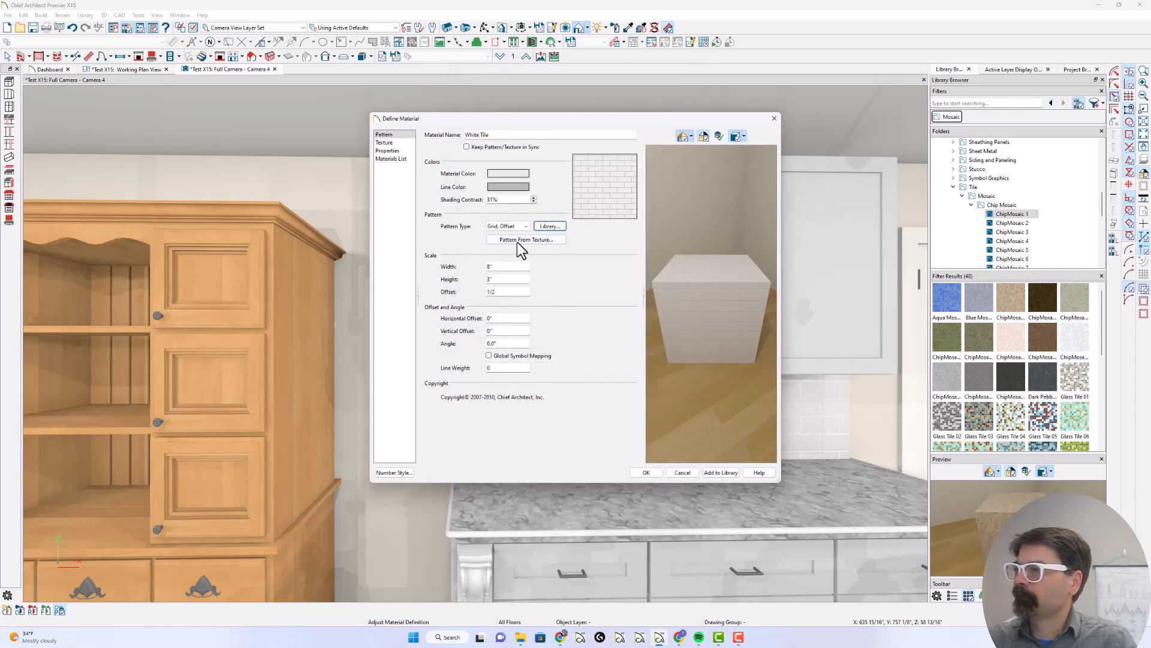
click(516, 240)
key(Escape)
click(548, 227)
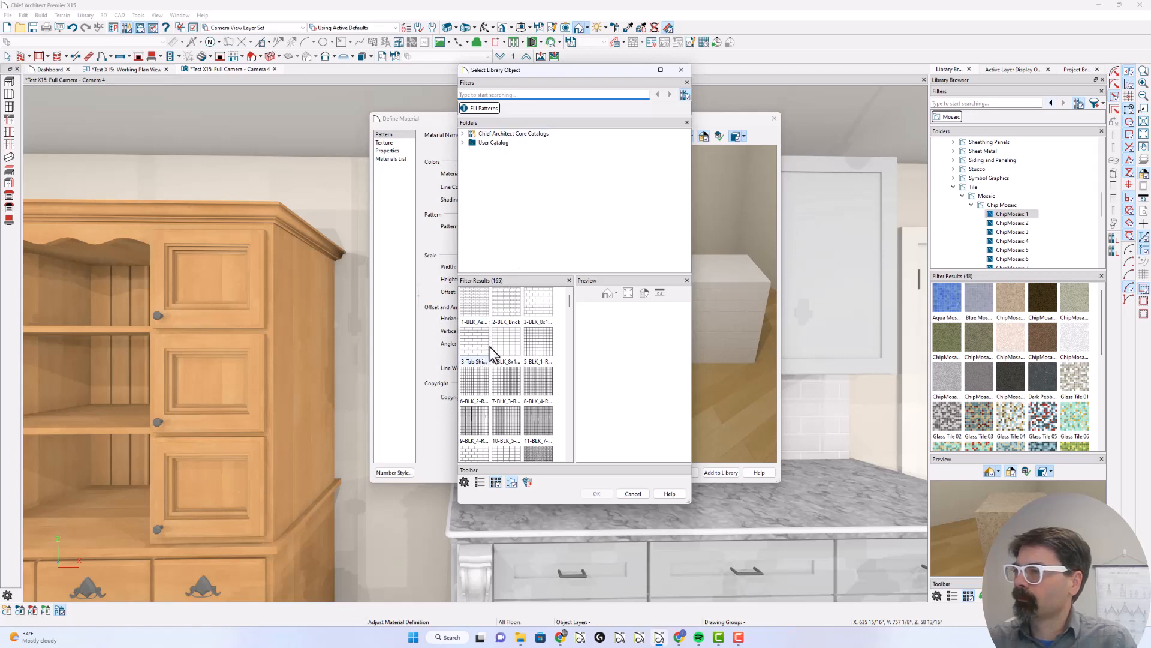
key(Escape)
key(Escape)
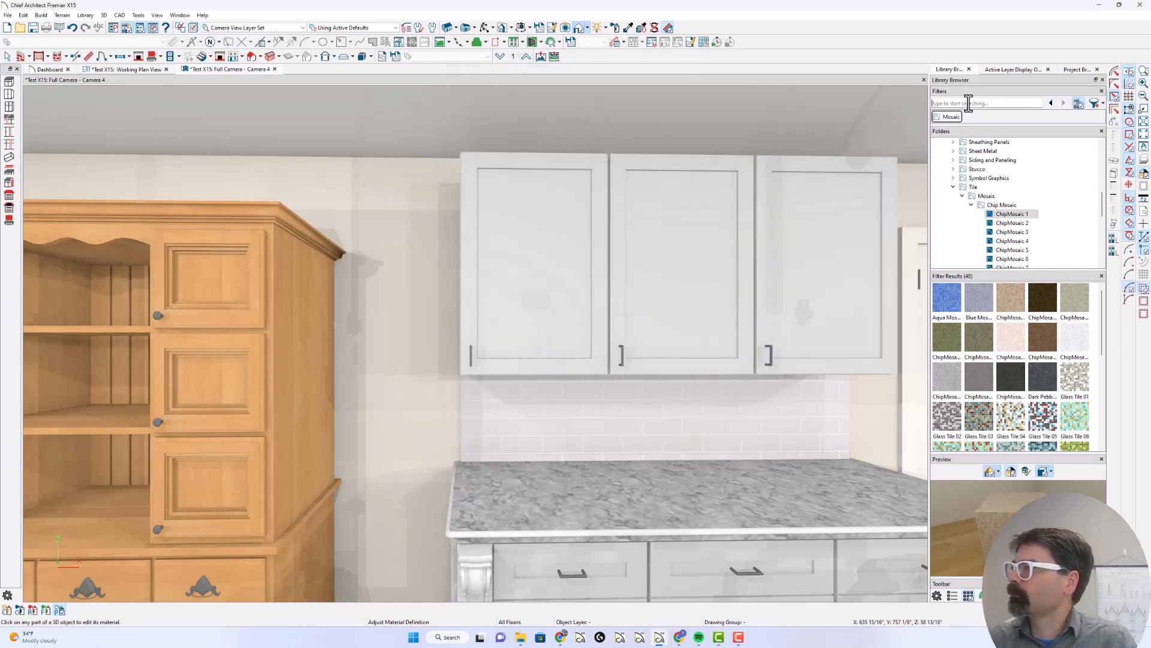
Search the library for "pattern" and filter it to the Fill Patterns type
click(969, 102)
text(patte)
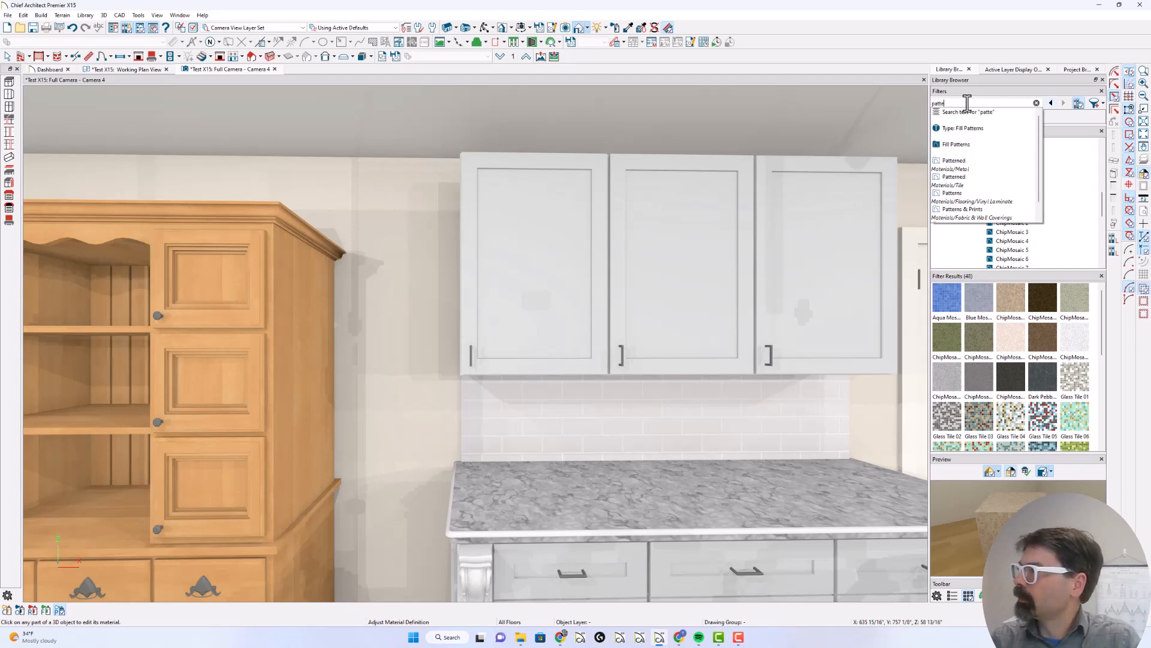
text(rn)
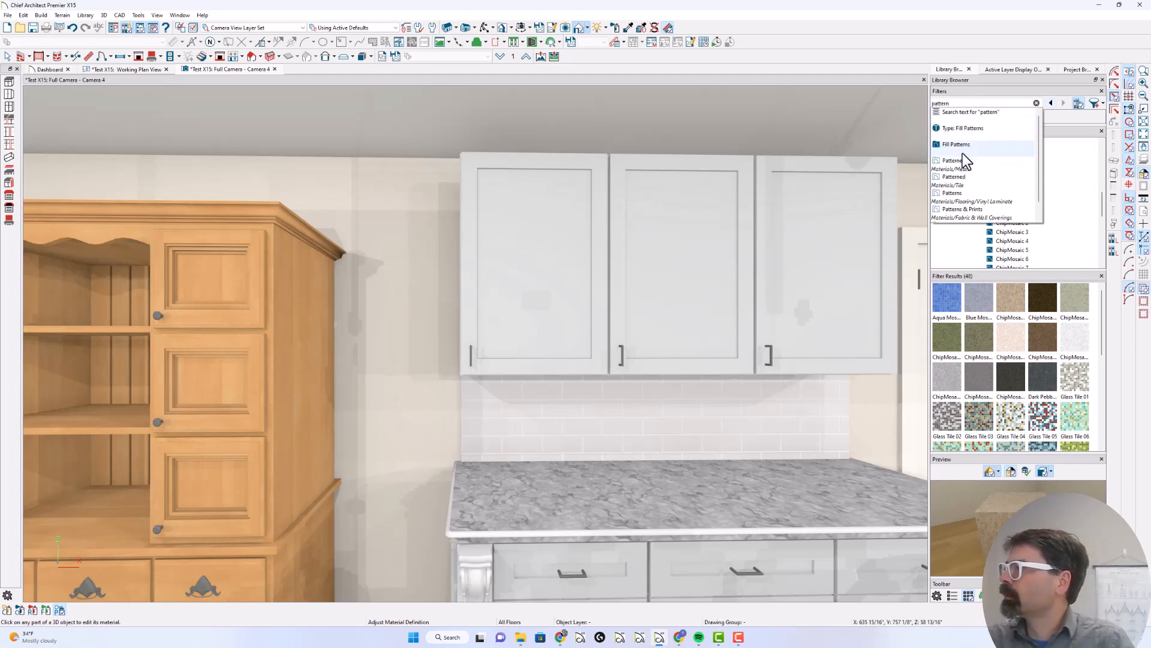
click(973, 129)
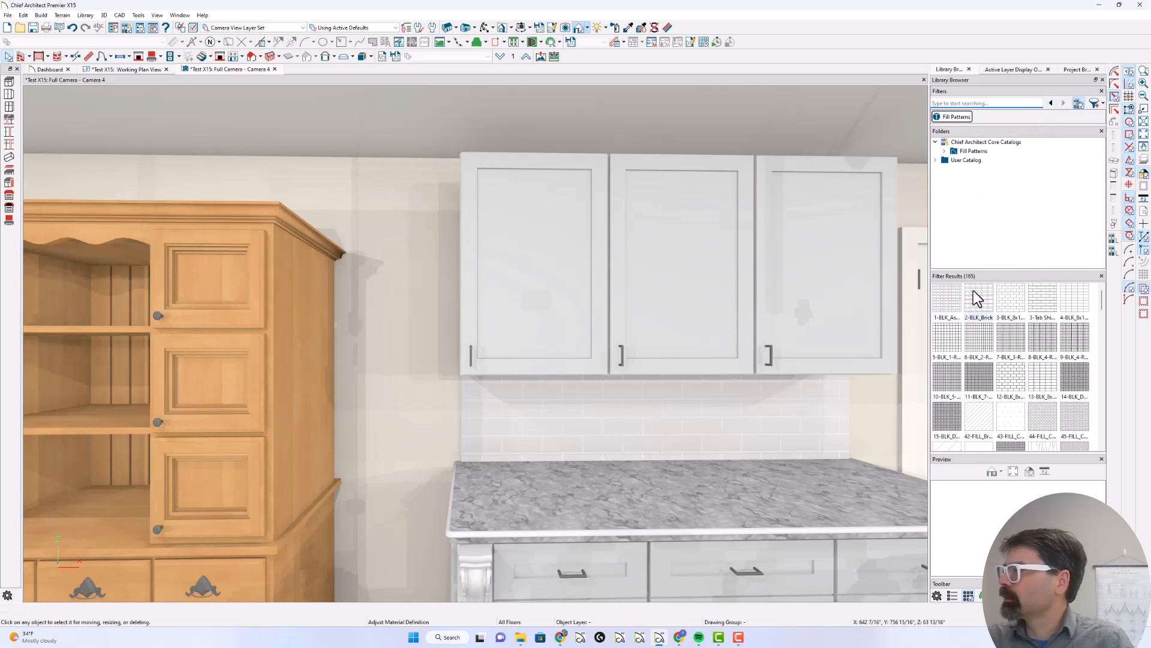
Browse the core Fill Patterns folders and show the available commands for Knotty Wood 1 and Basket Weave
click(944, 151)
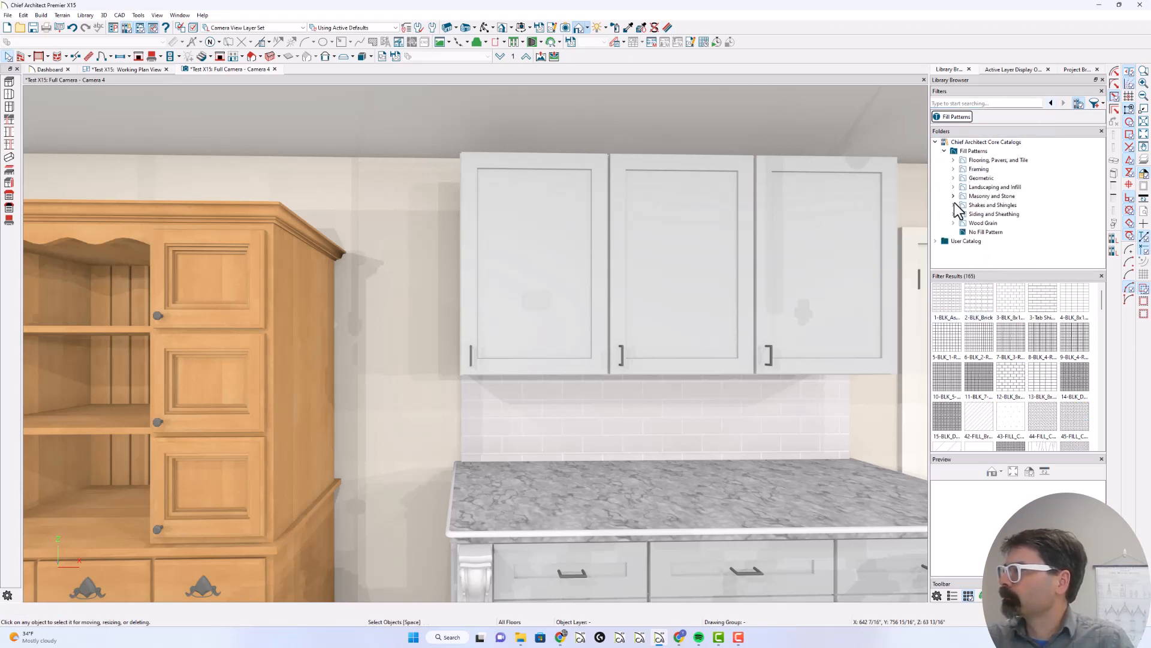
click(954, 222)
click(988, 232)
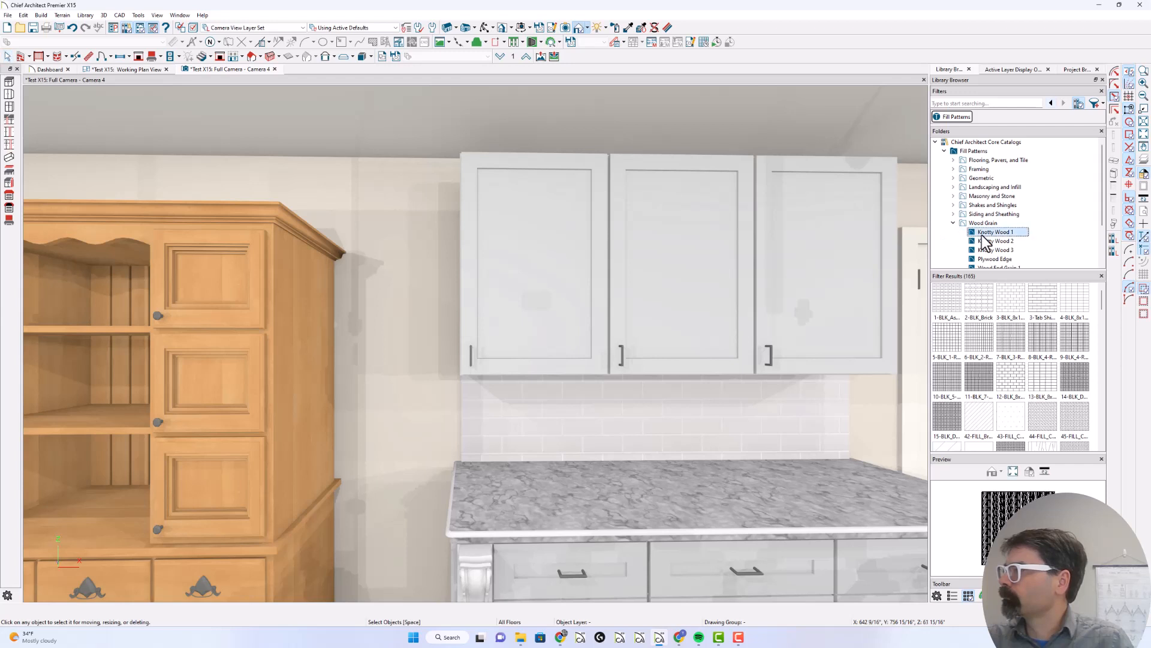
right_click(986, 241)
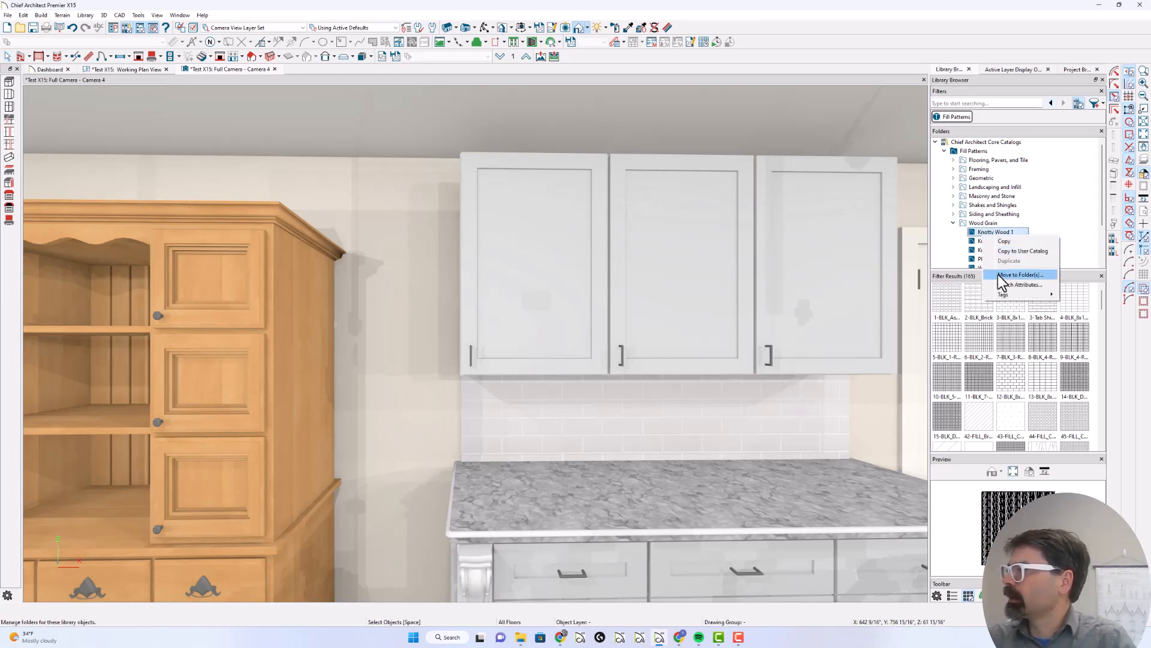
click(954, 160)
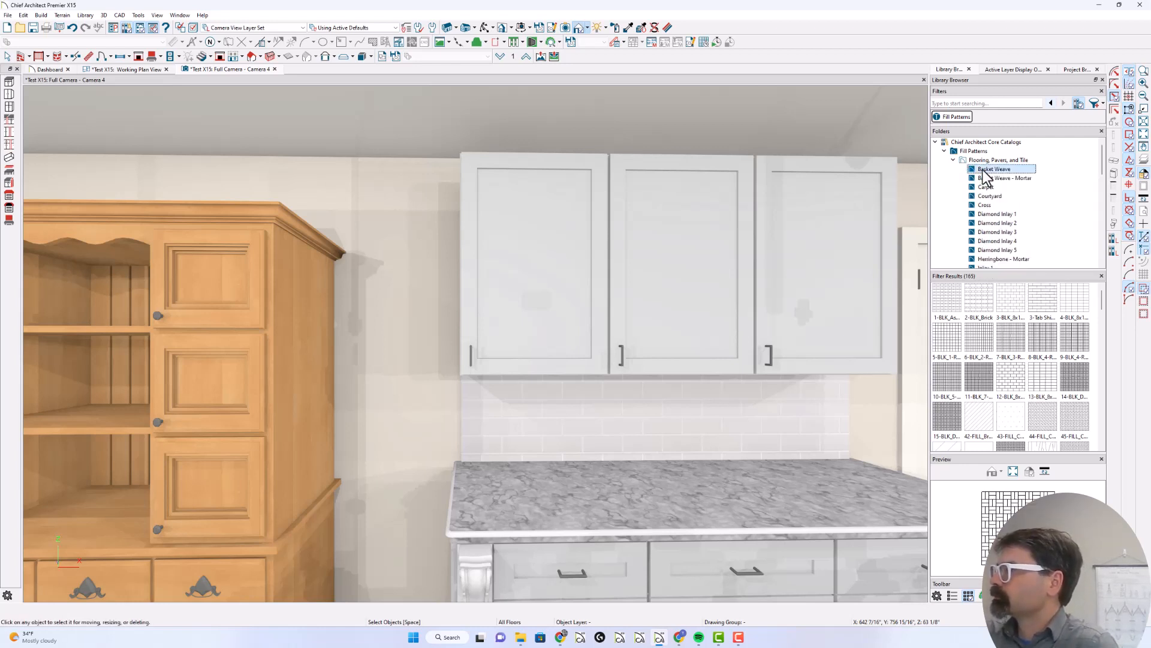
right_click(983, 171)
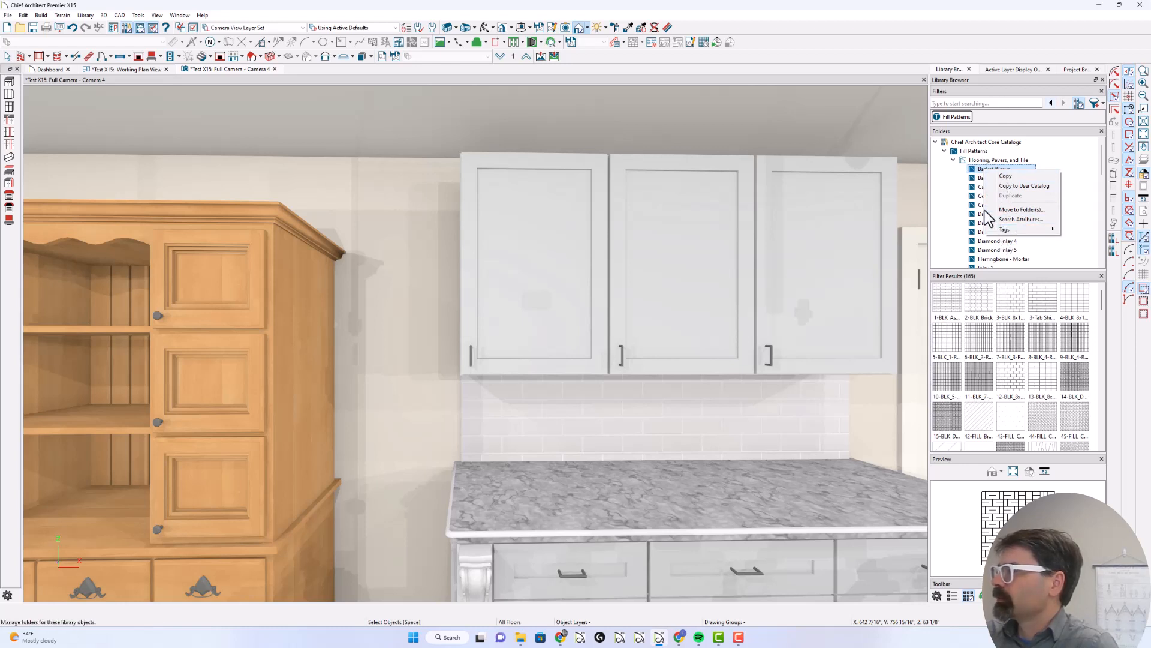
Show the available commands for the 1-BLK_Ashlar pattern among the filter results
click(956, 302)
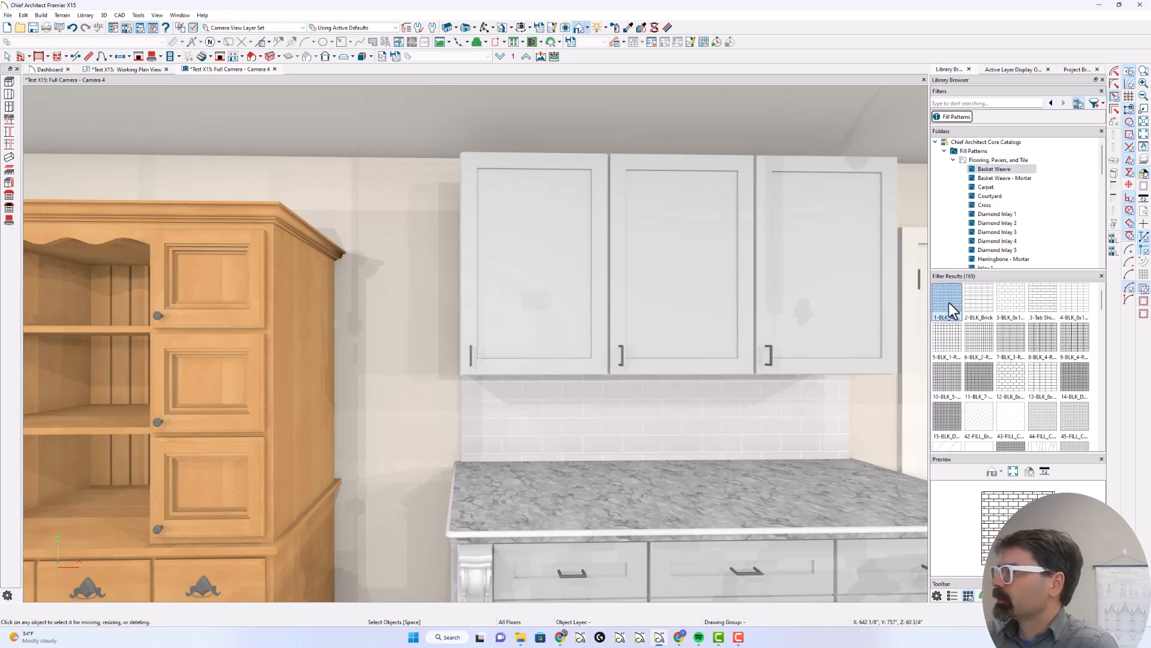
right_click(944, 307)
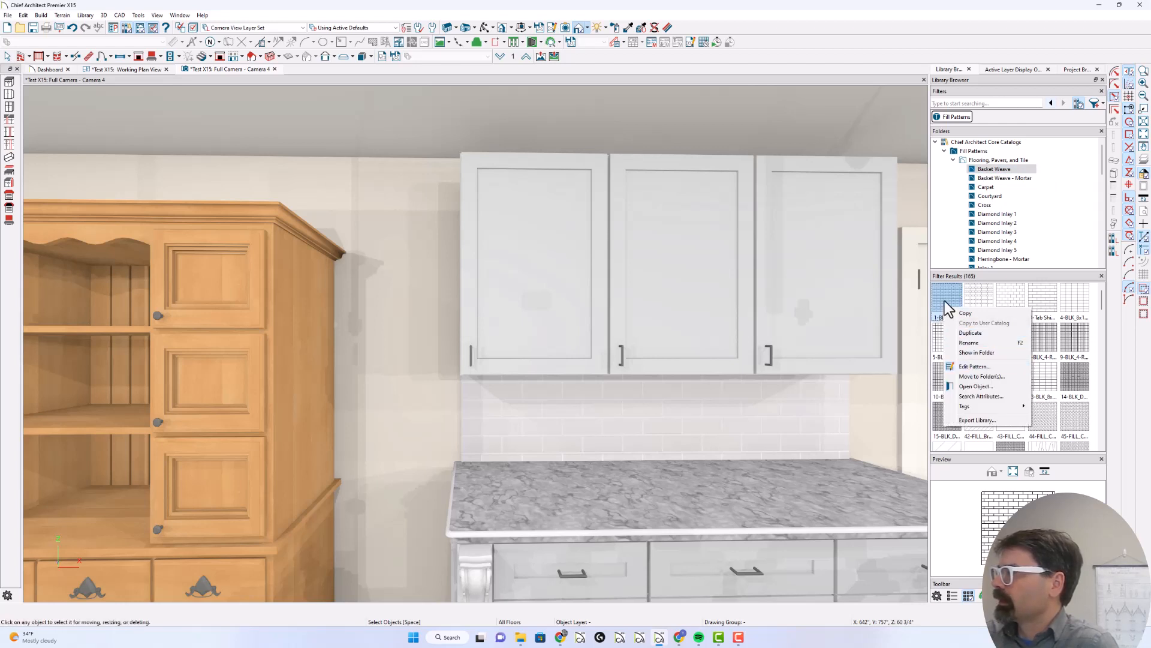
click(943, 296)
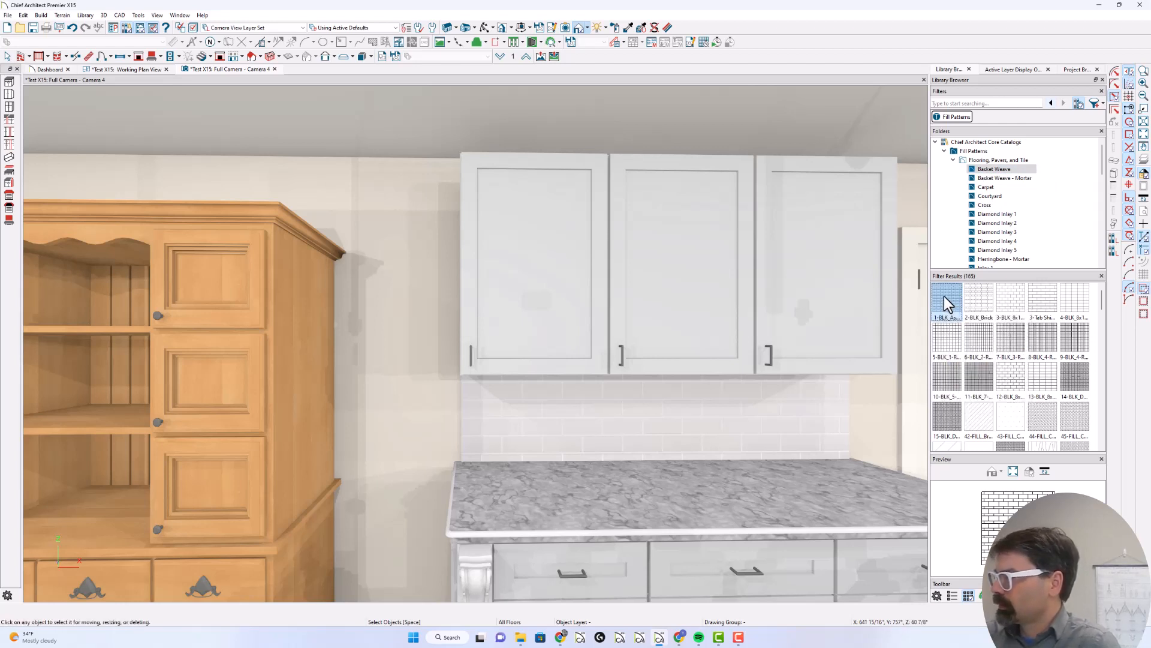
Locate the 1-BLK_Ashlar pattern in its library folder and examine where that folder sits among the catalogs
click(961, 104)
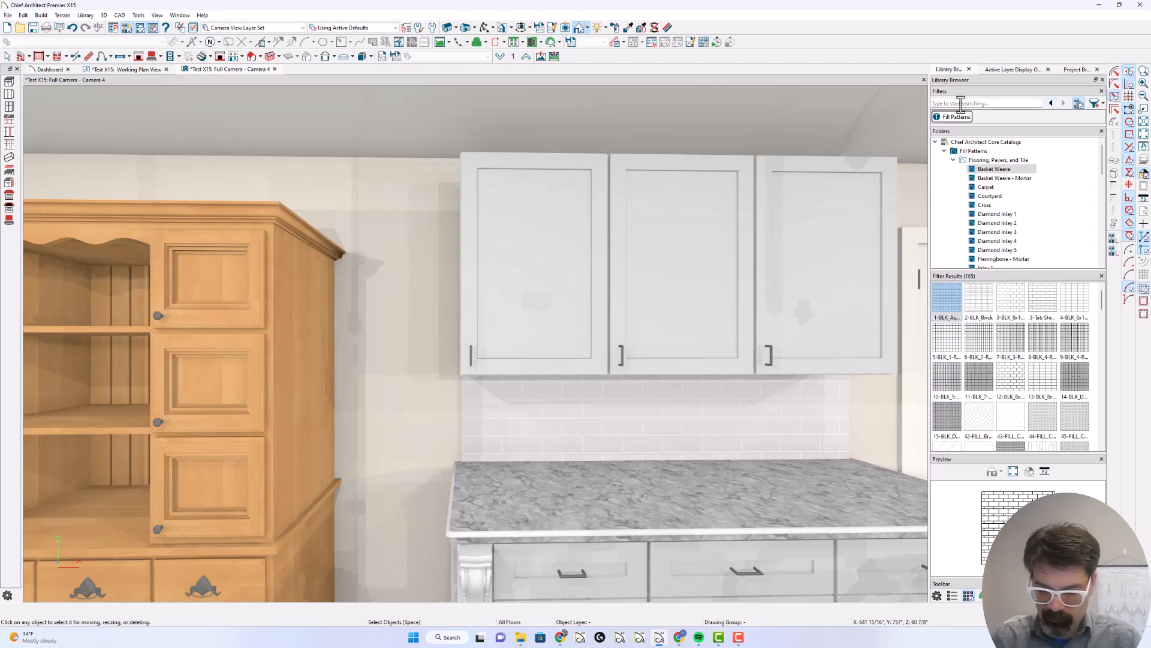
text(1_blk_ashlar)
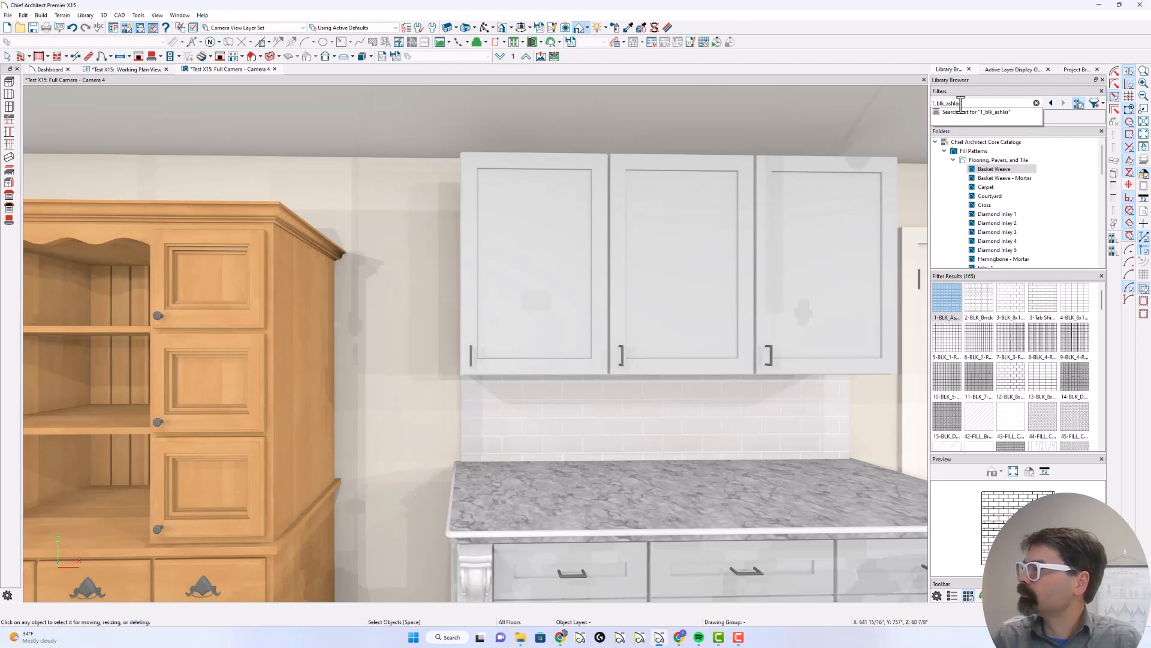
right_click(945, 294)
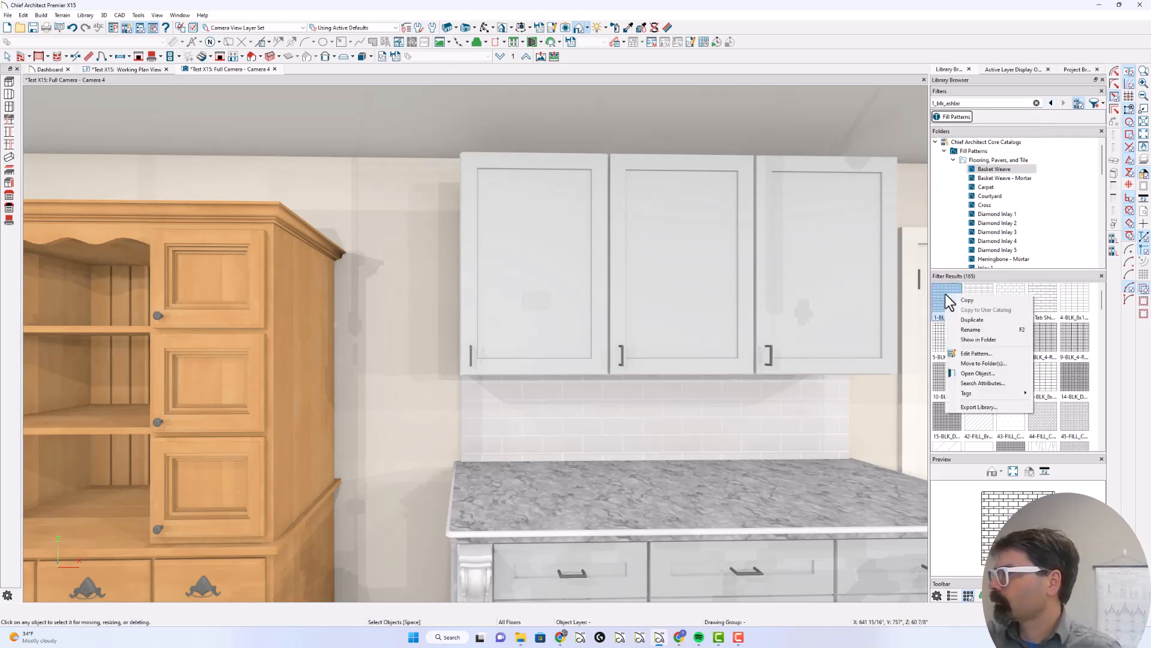
click(971, 339)
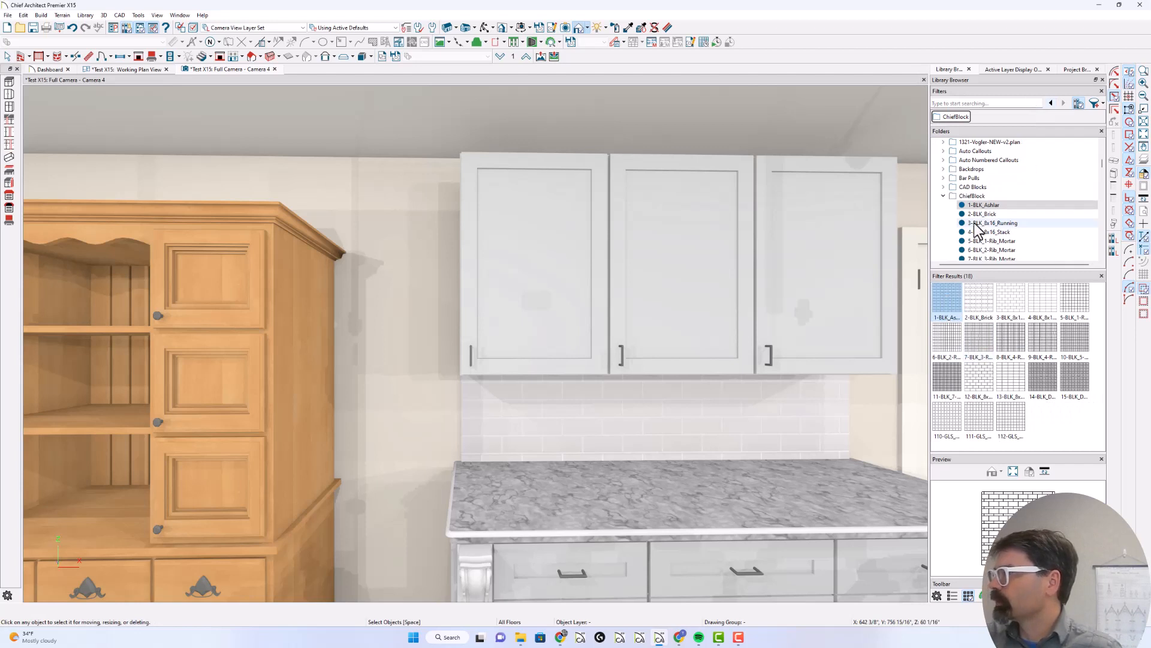
scroll(965, 219, up, 2)
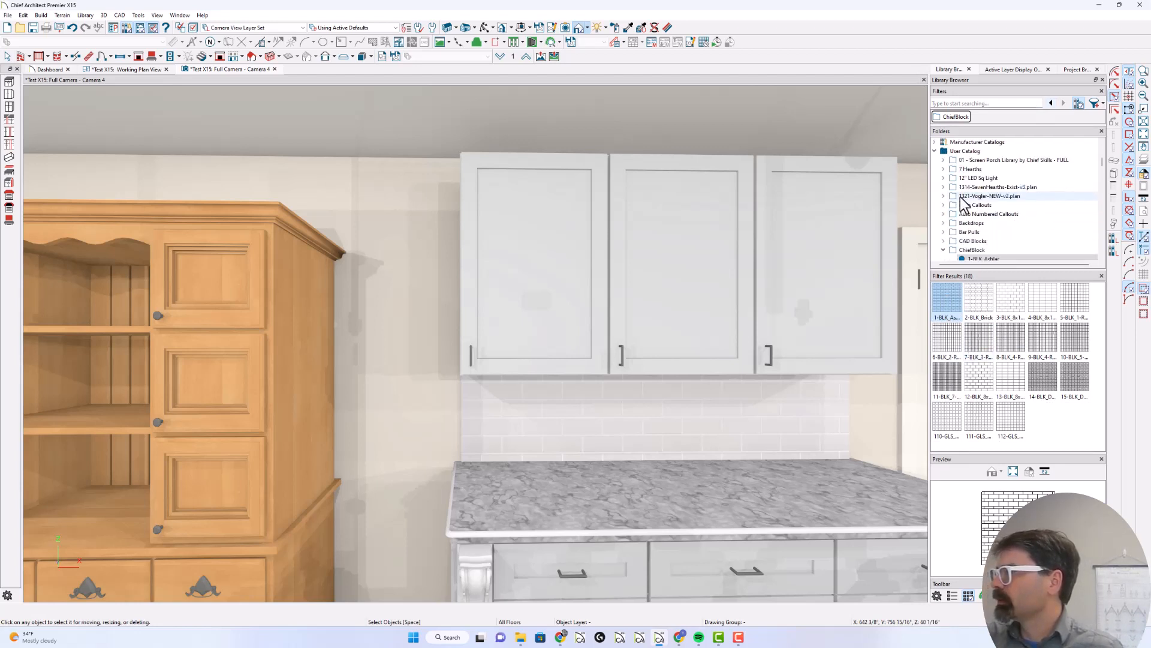
scroll(960, 215, down, 1)
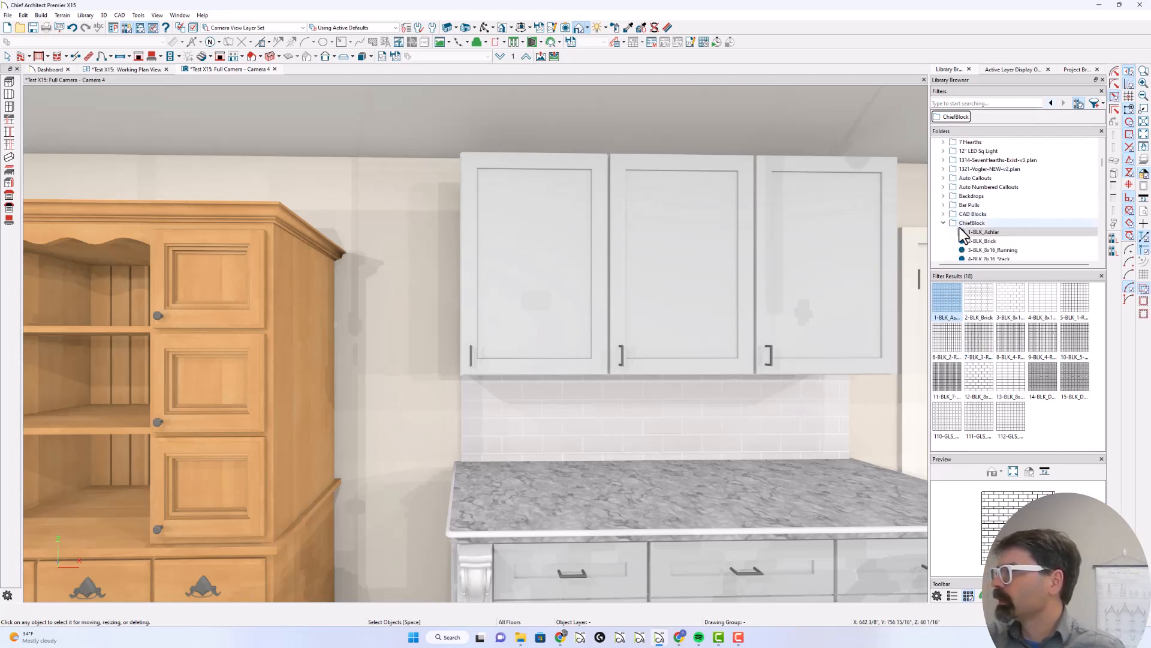
scroll(962, 216, up, 4)
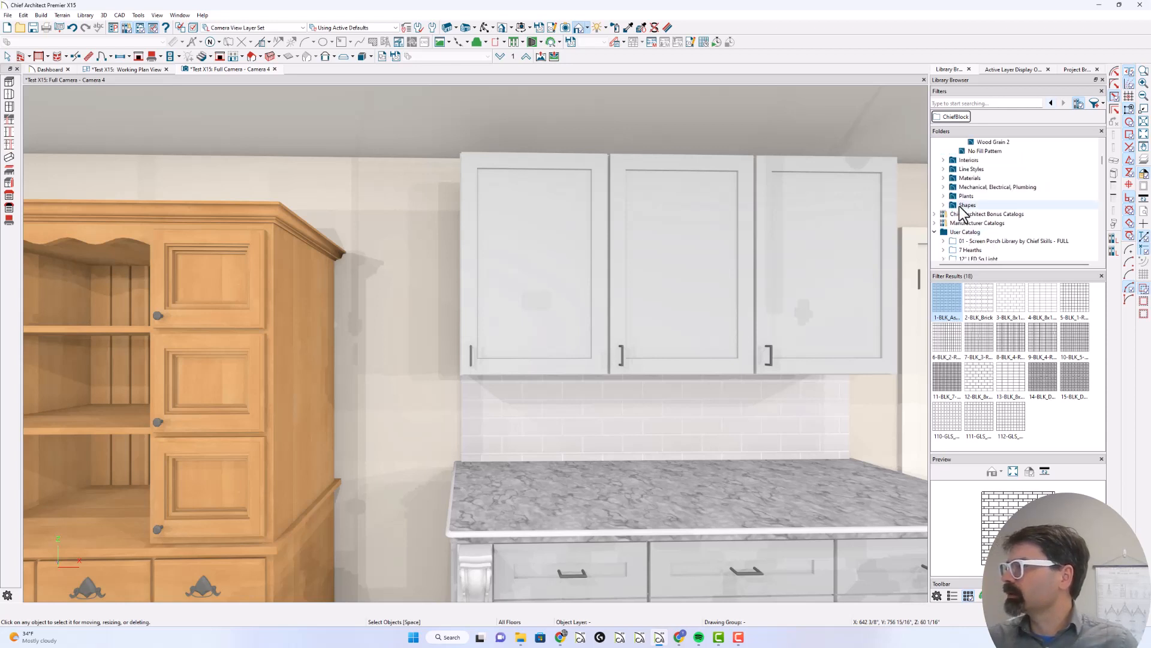
scroll(963, 215, down, 4)
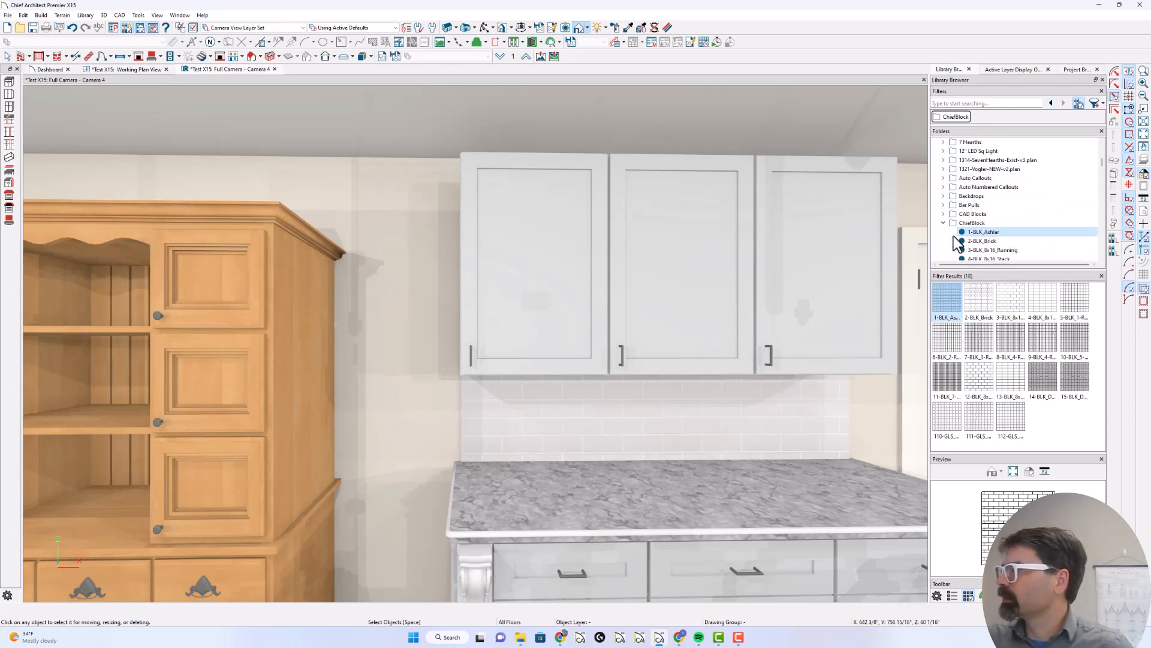
Open the user catalog's 1-BLK_Ashlar pattern for editing to examine its layout, and close it without saving changes
right_click(973, 235)
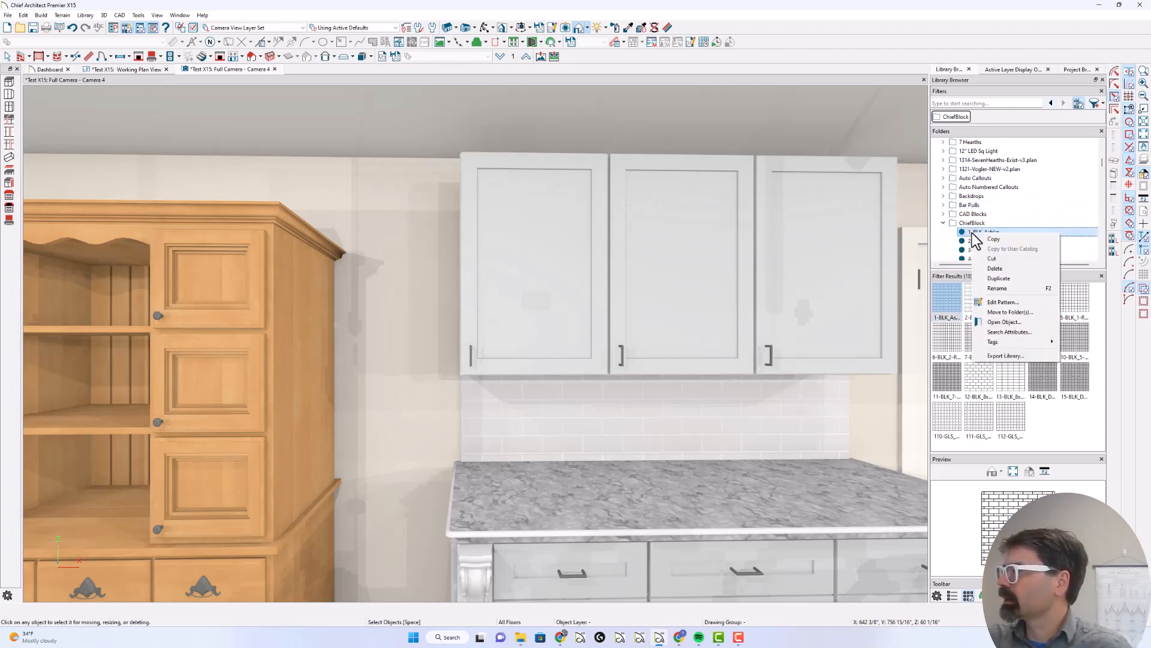
click(992, 299)
scroll(485, 324, down, 5)
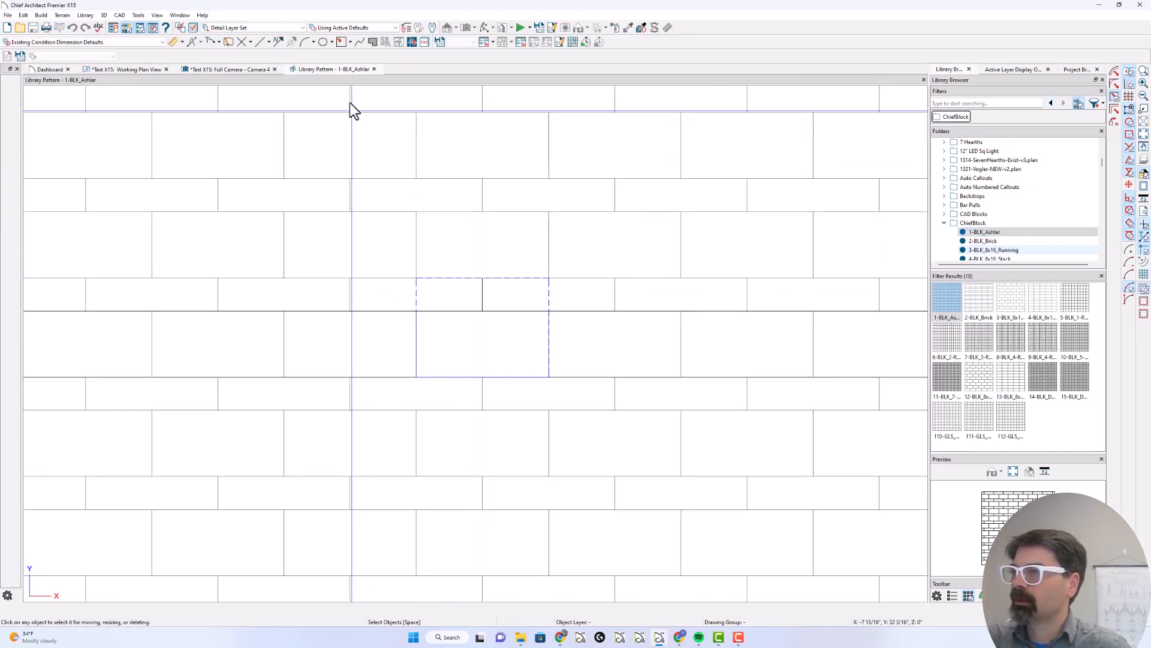
click(374, 69)
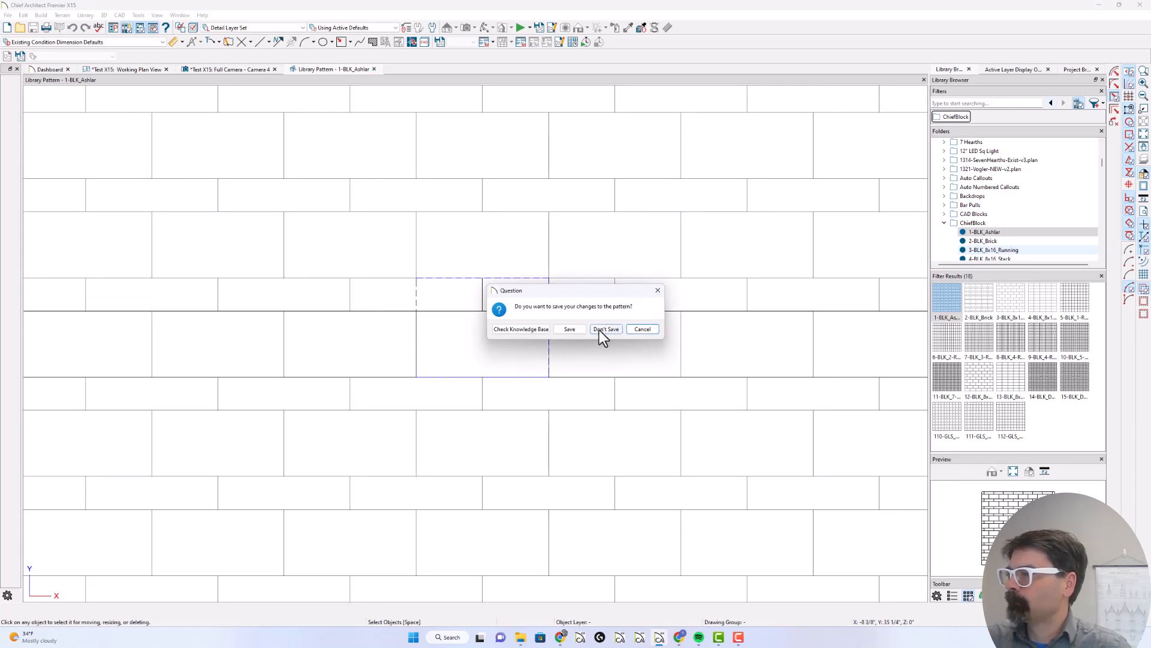
click(606, 329)
Remove the ChiefBlock filter and search the library for "pattern"
scroll(947, 221, up, 4)
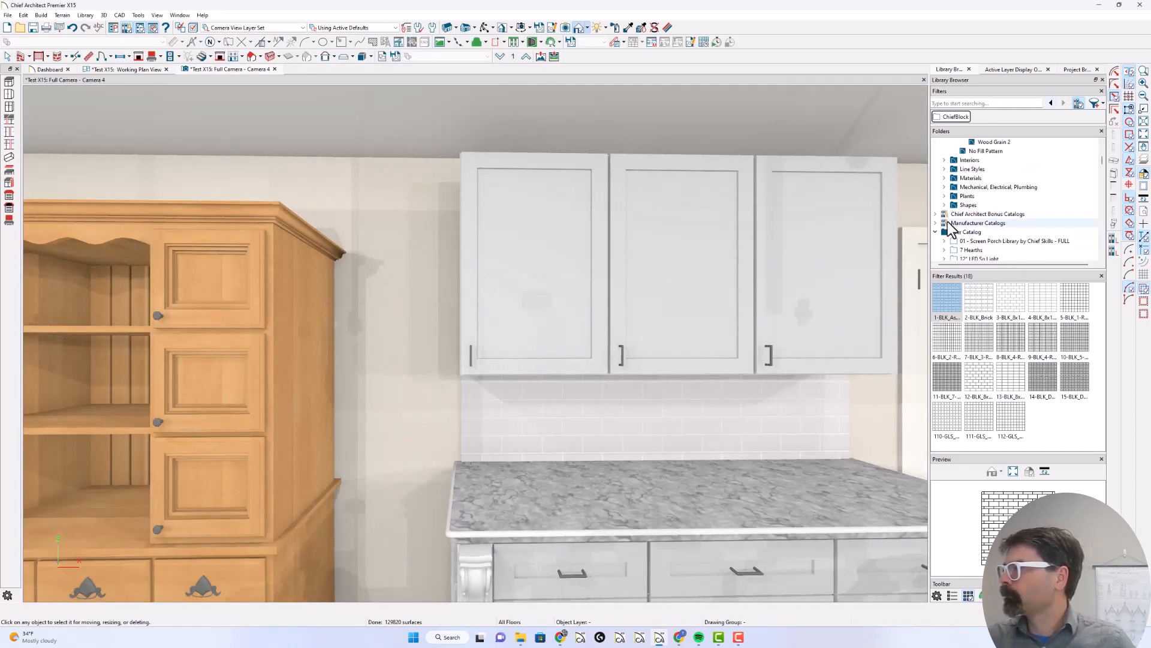
scroll(952, 228, up, 6)
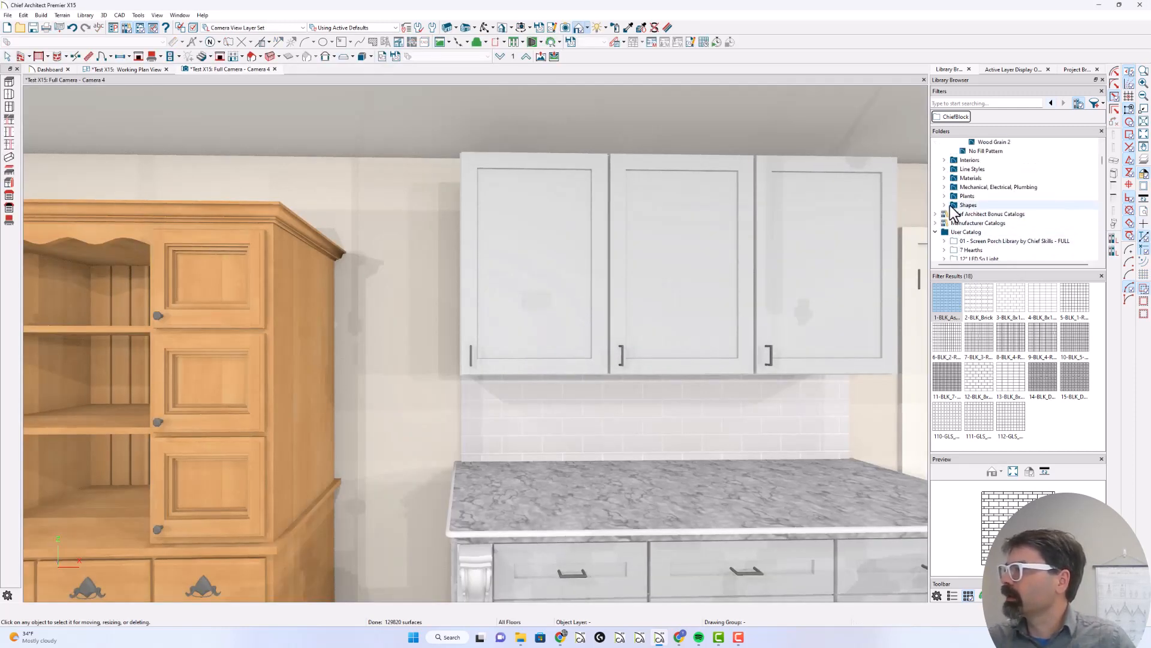
click(957, 103)
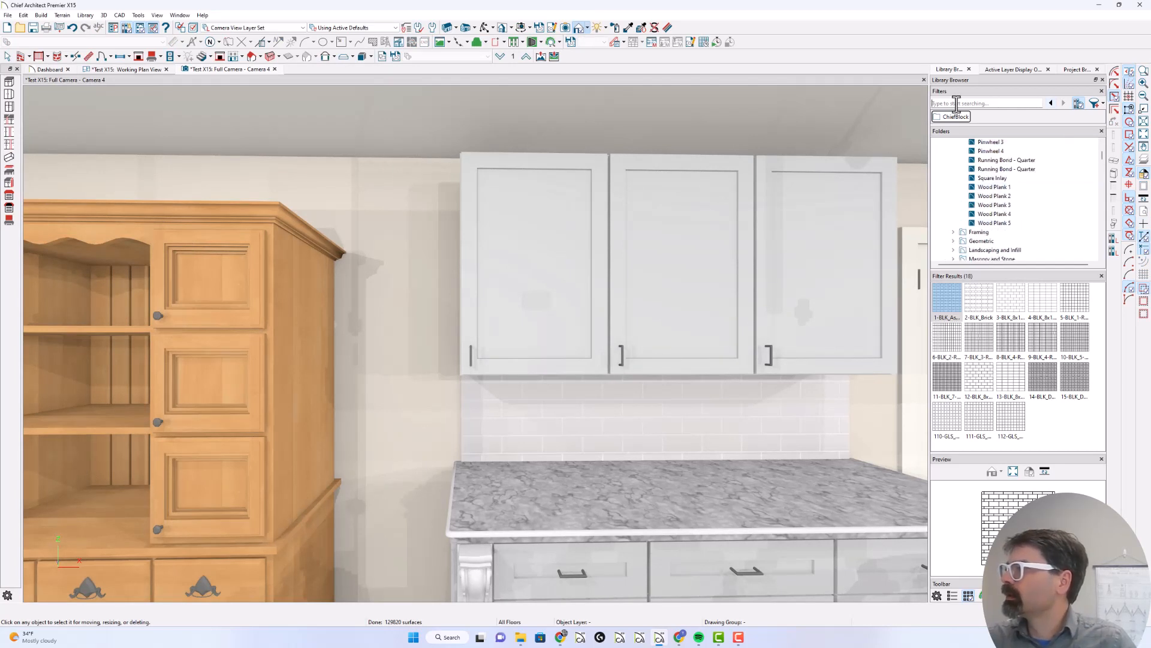
click(955, 116)
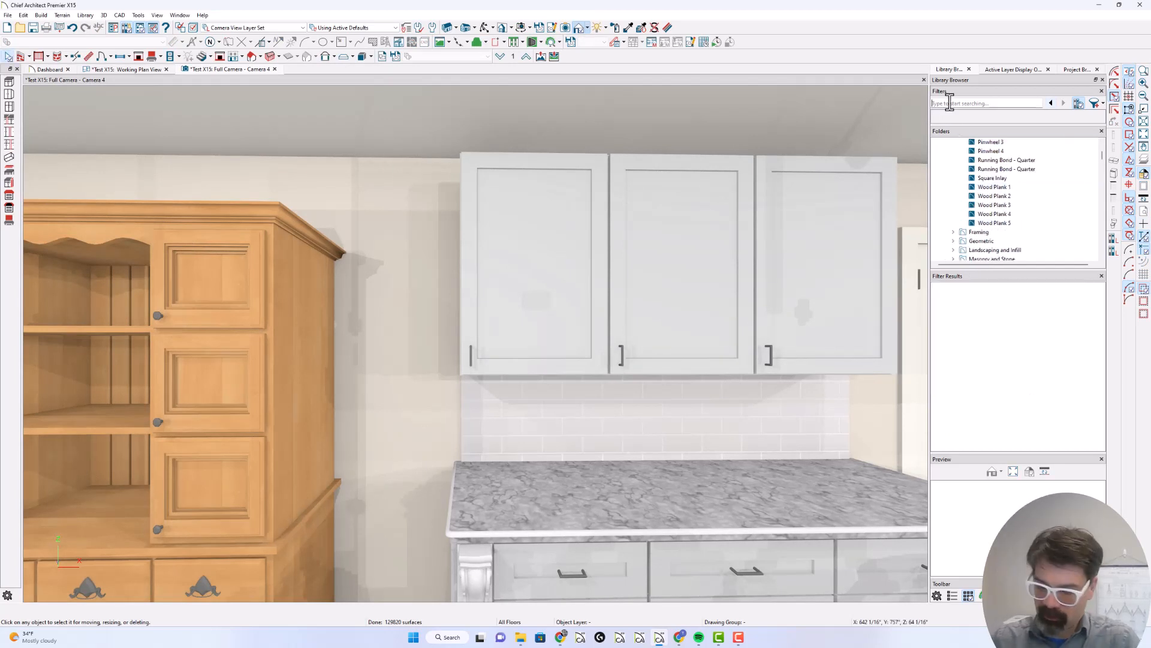
text(pattern)
key(Return)
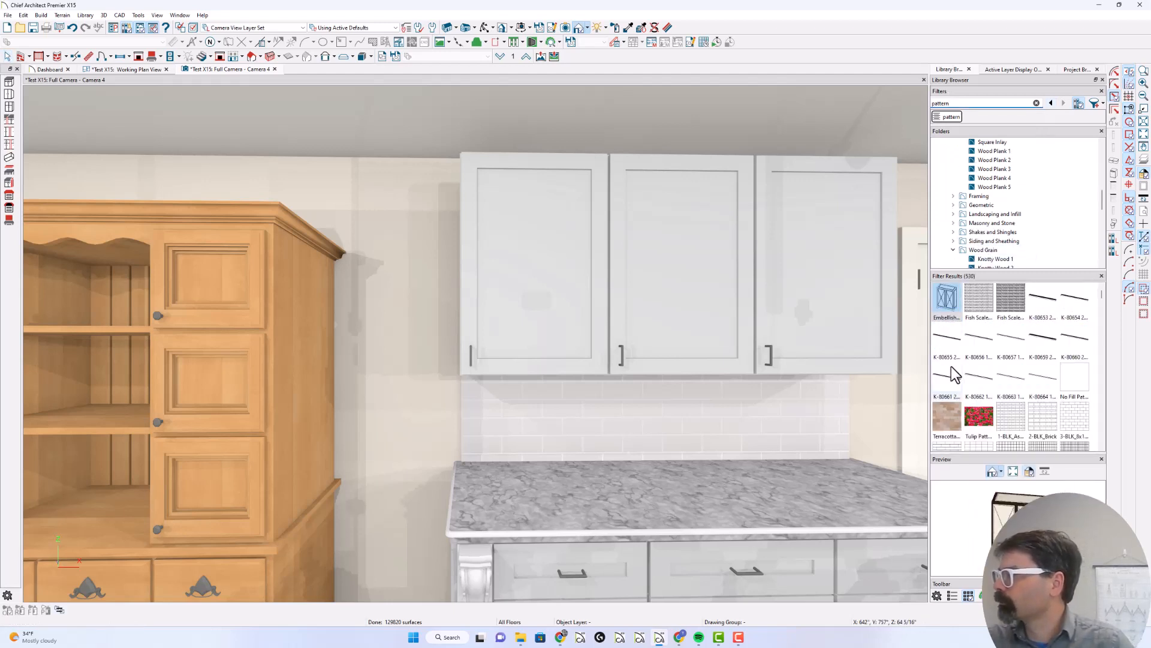
Show the available commands for the core Basket Weave pattern and dismiss them by selecting Diamond Inlay 1
scroll(952, 186, up, 3)
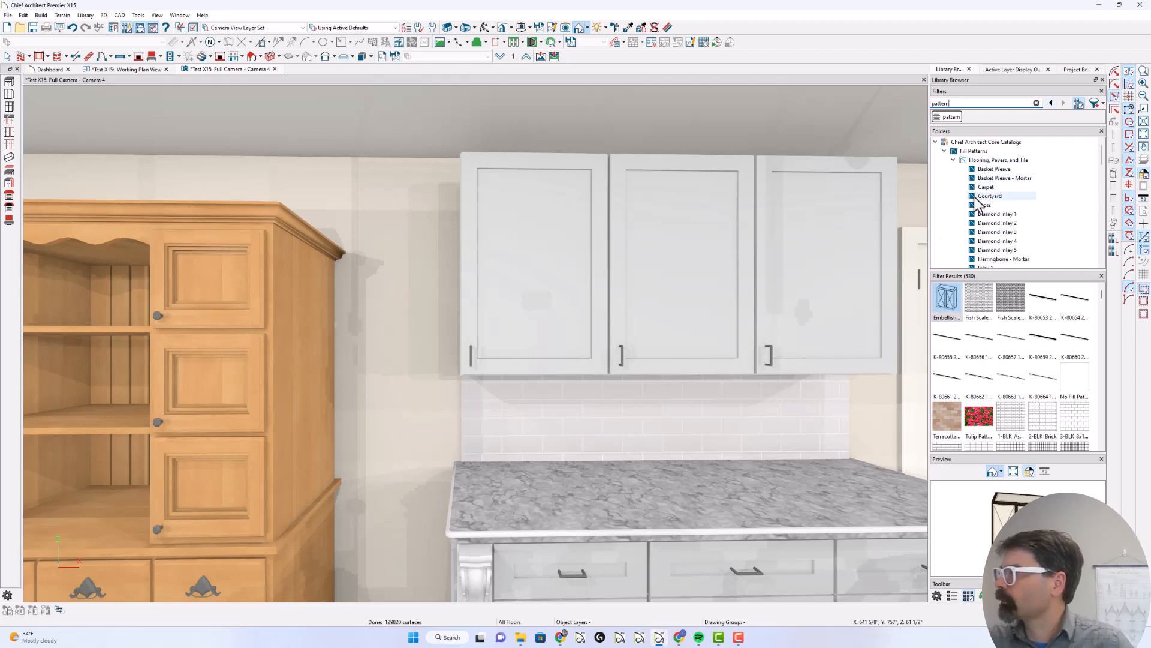
click(981, 170)
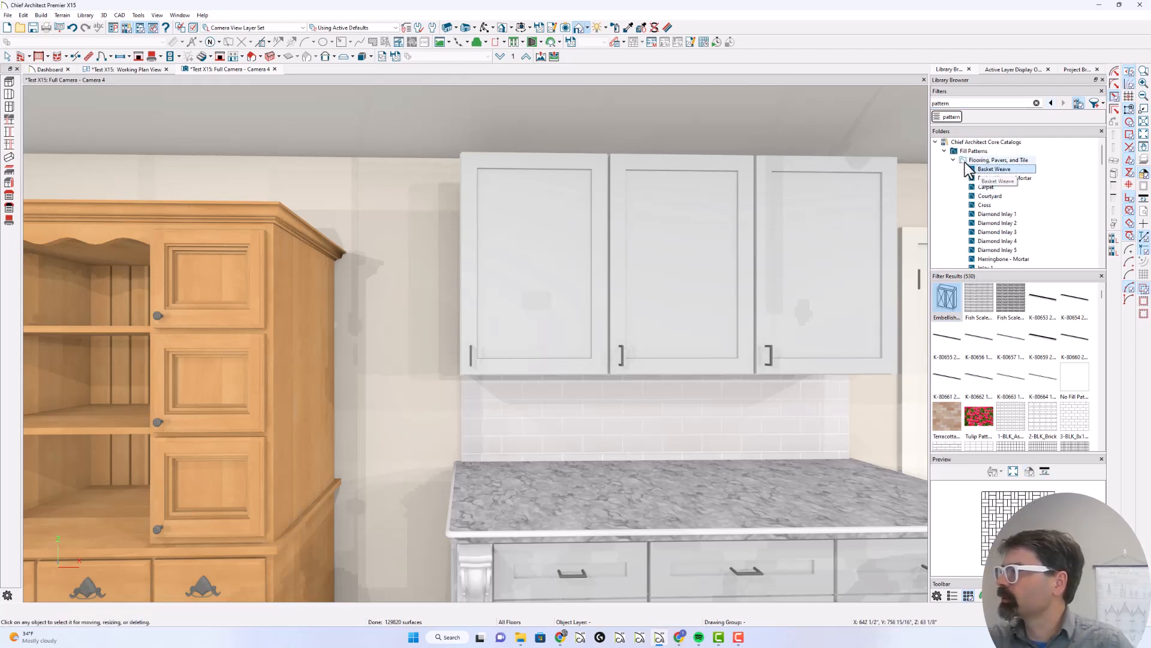
right_click(994, 172)
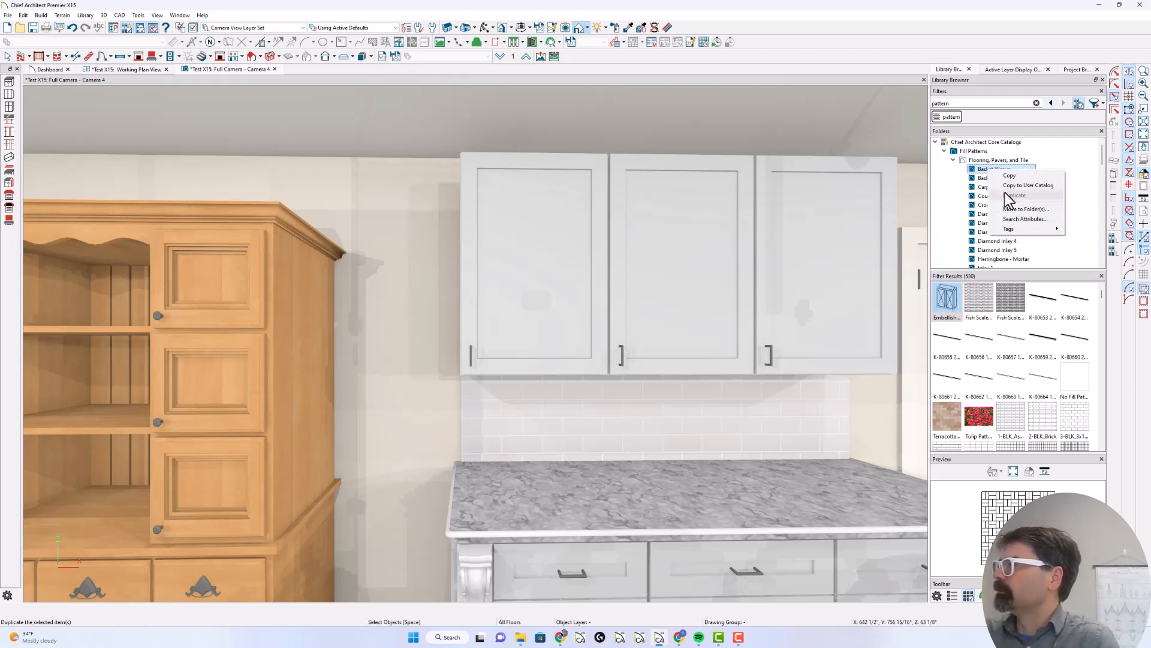
click(985, 214)
Collapse the User Catalog and expand the Manufacturer Catalogs to see which manufacturers match the search
scroll(988, 238, down, 10)
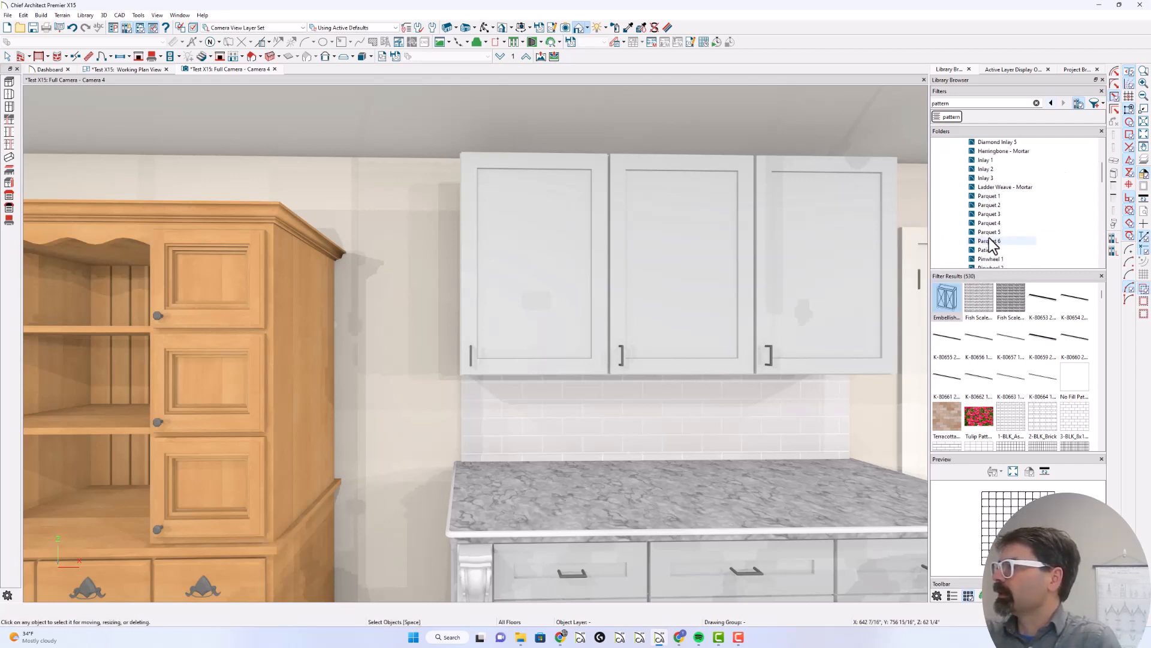
scroll(988, 237, down, 5)
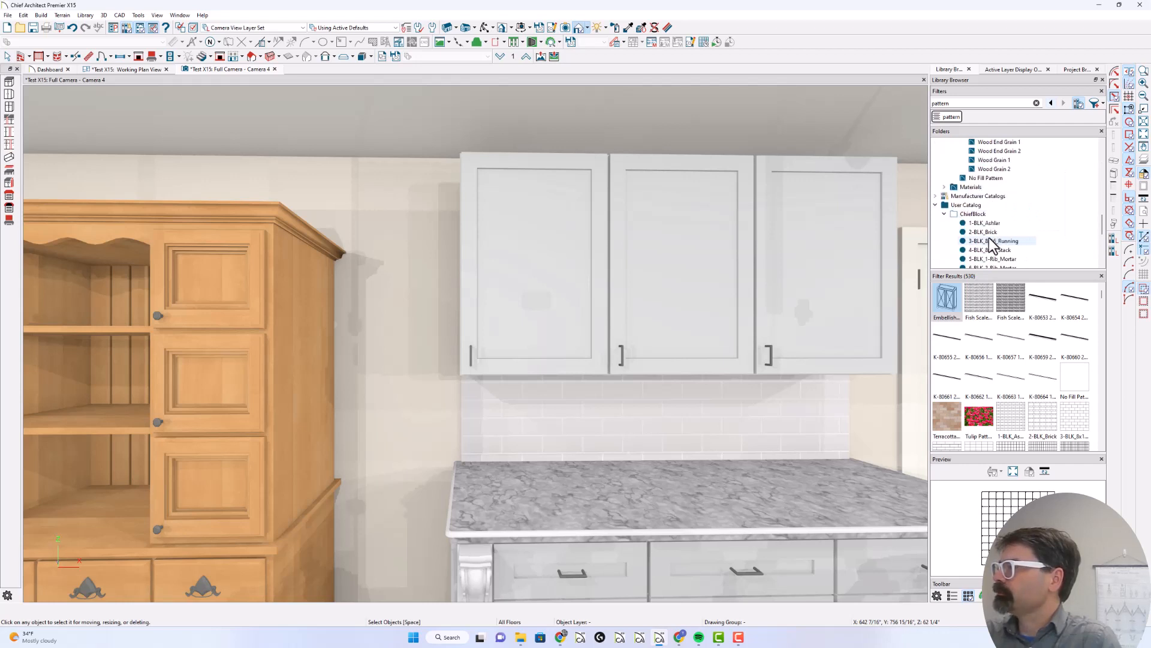
click(935, 205)
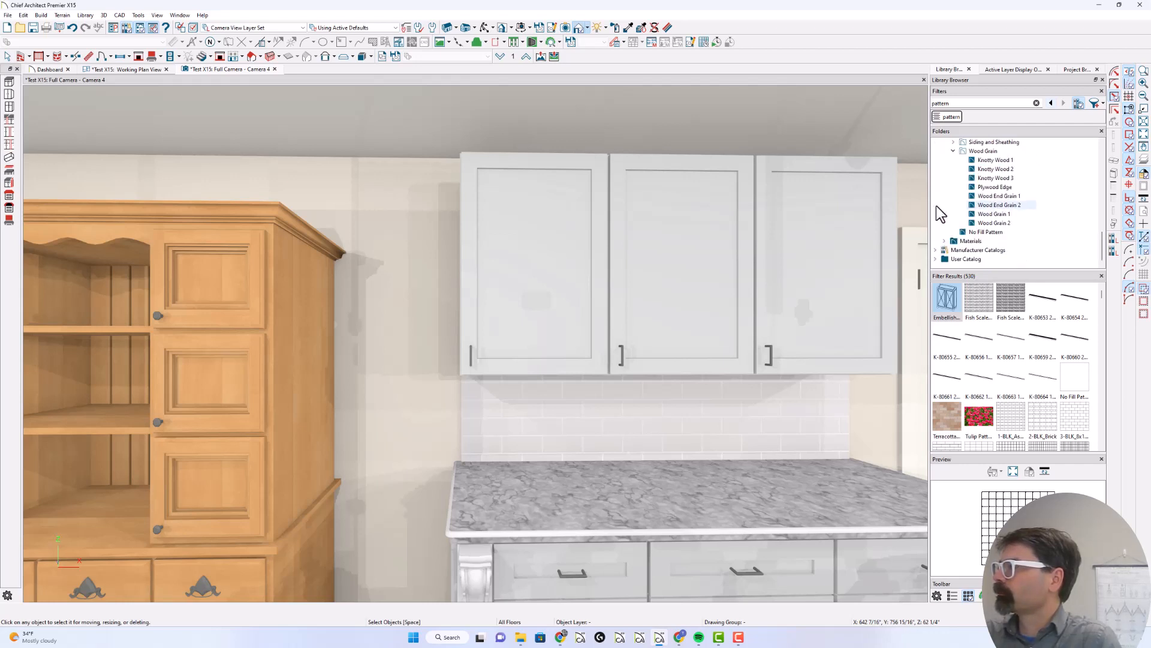
click(936, 250)
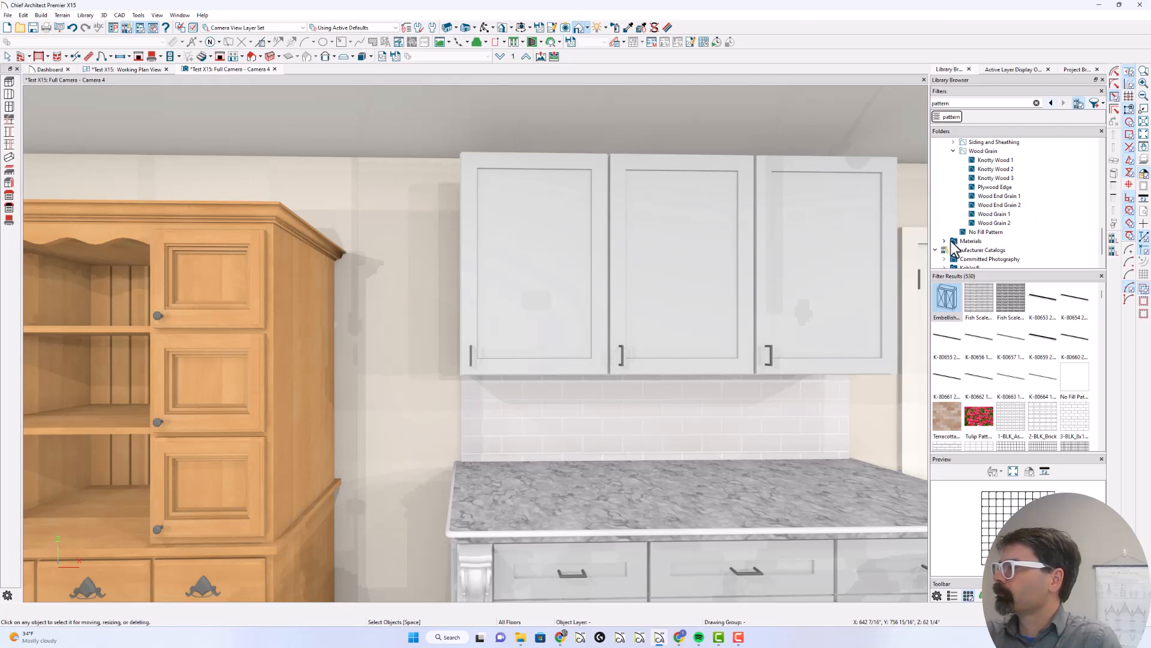
scroll(959, 238, down, 1)
scroll(960, 249, up, 2)
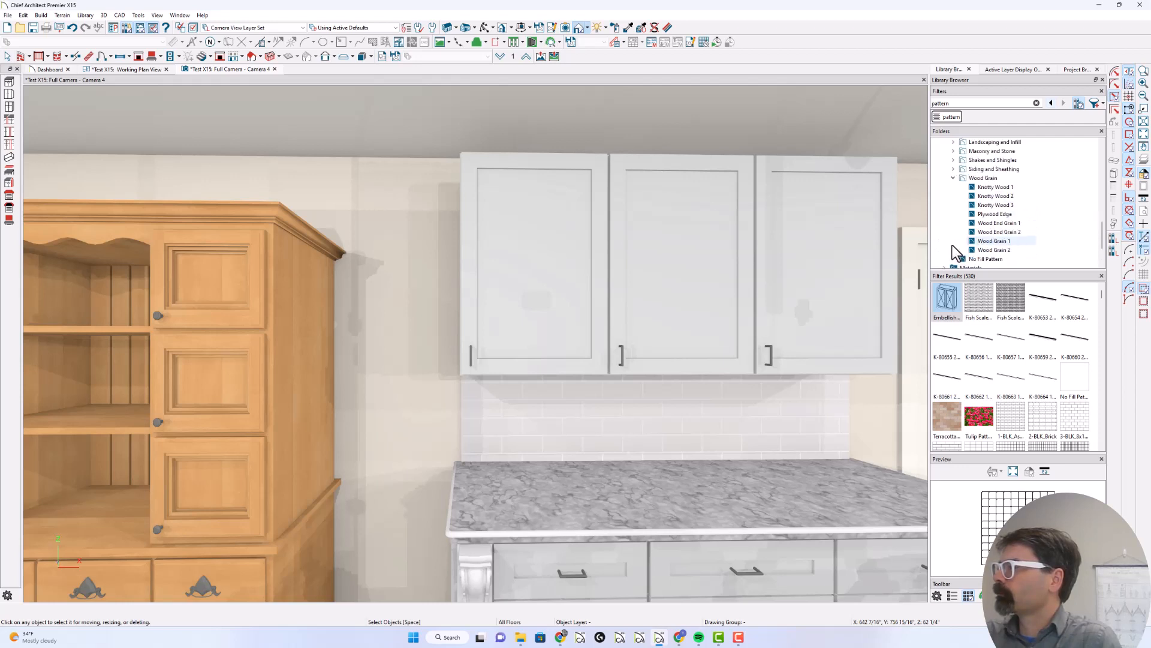
Examine Committed Photography's All Art and By Artist folders, and return to the core Fill Patterns list
scroll(953, 245, down, 2)
click(944, 232)
scroll(950, 238, down, 1)
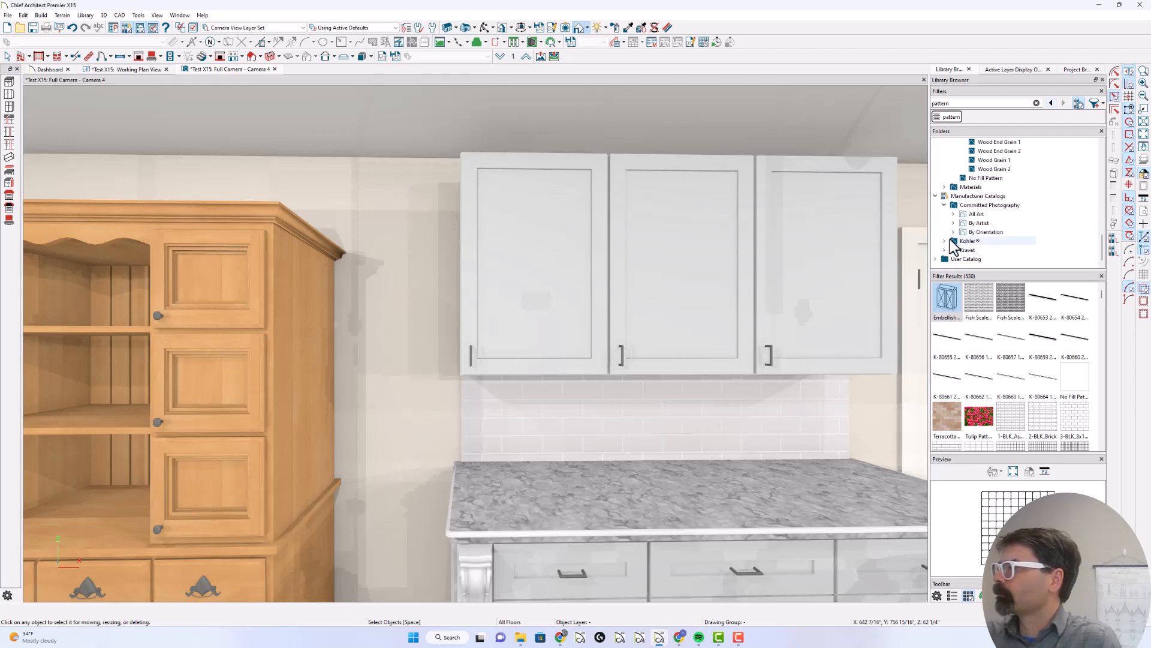
click(954, 214)
click(953, 232)
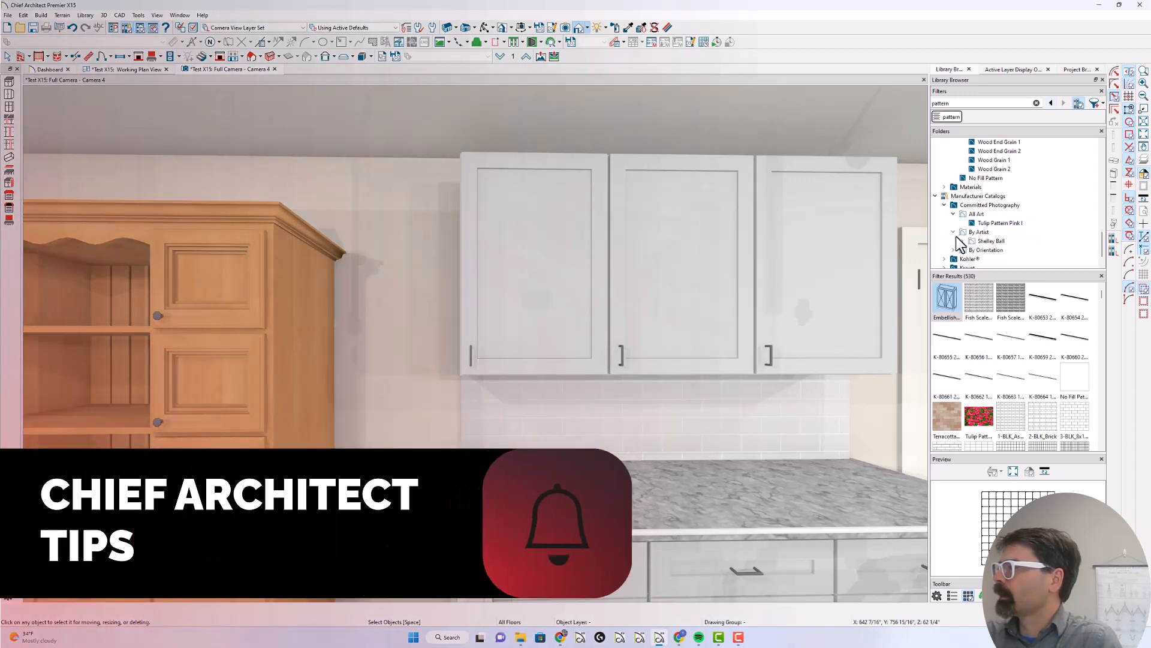
scroll(941, 252, up, 2)
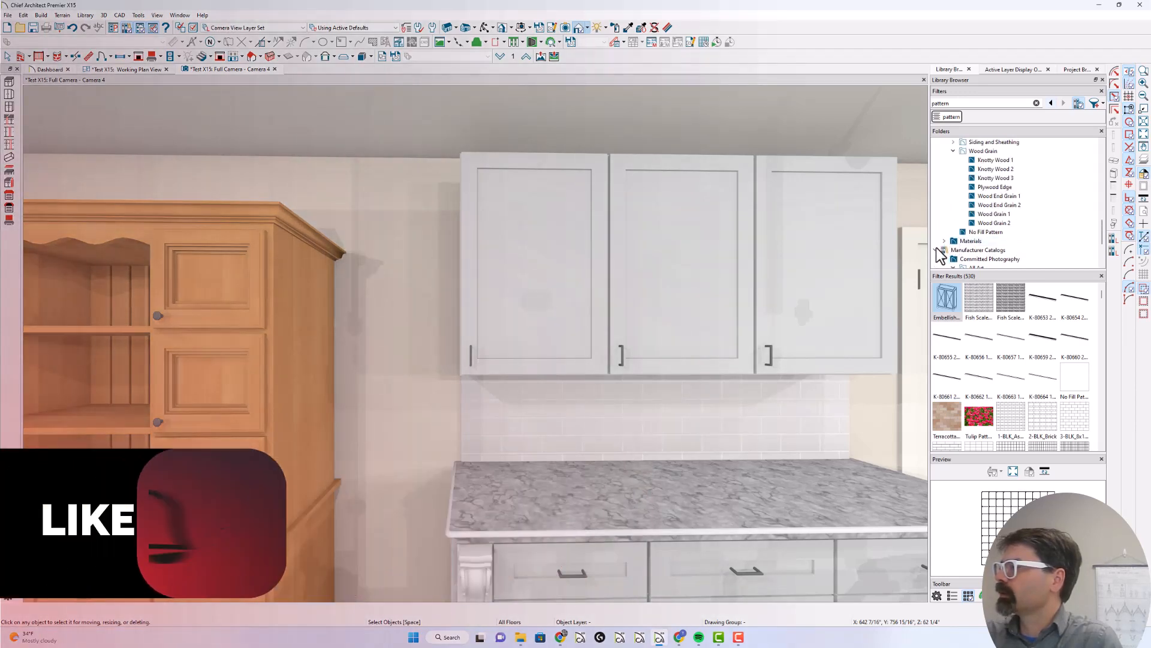
scroll(951, 231, up, 6)
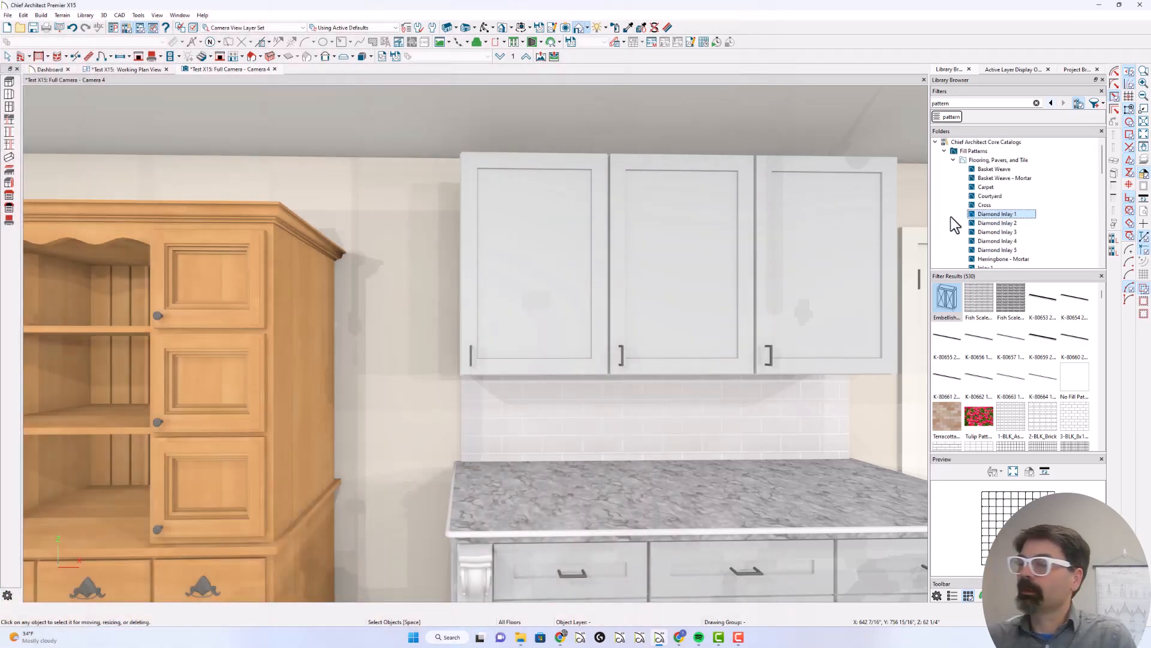